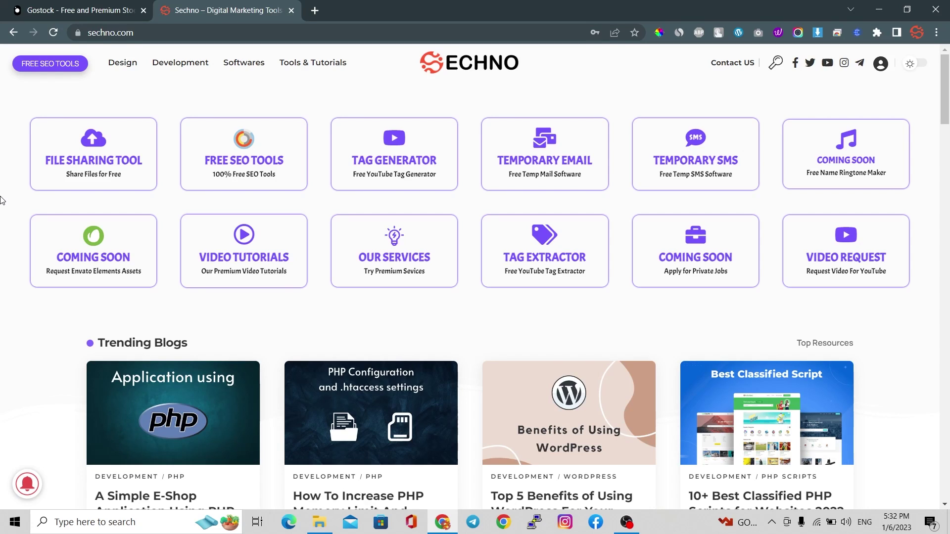
click(118, 6)
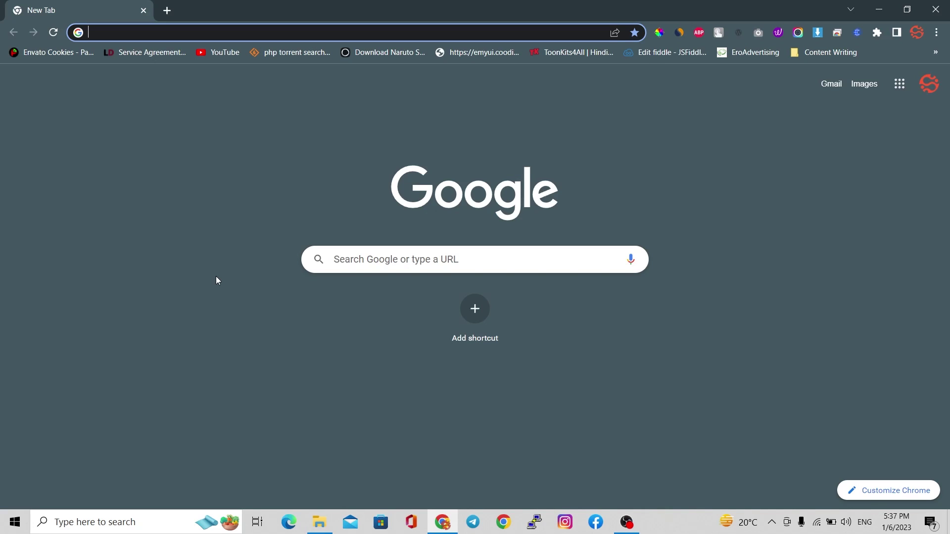
Go to codecanyon.net and search the marketplace for gostock
text(code)
key(Return)
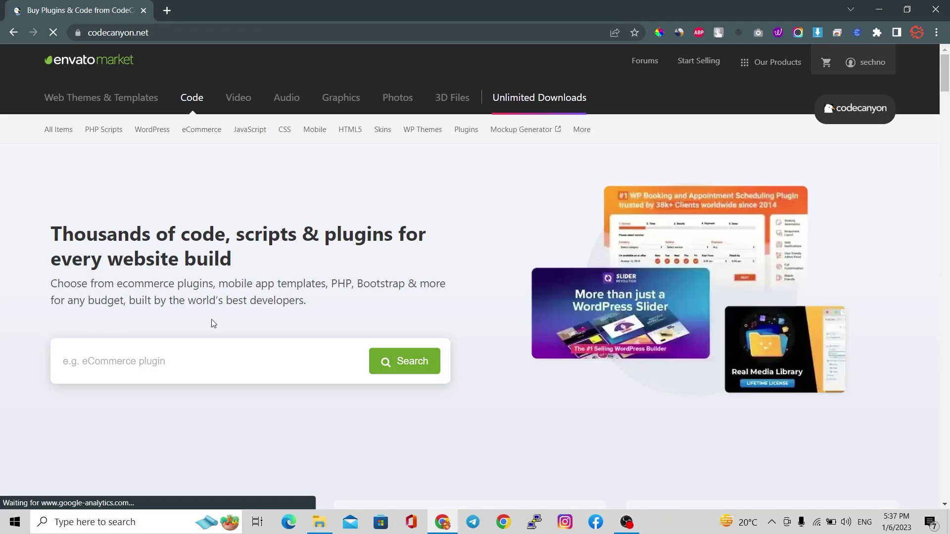
click(142, 367)
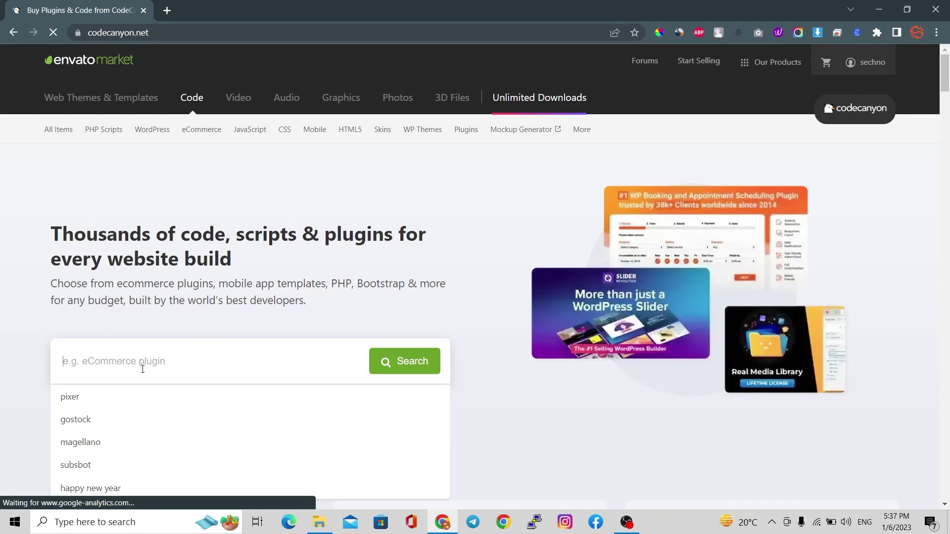
text(gostock)
key(Return)
Open the item page of GoStock - Free and Premium Stock Photos Script in a new tab and switch to it
scroll(353, 336, down, 3)
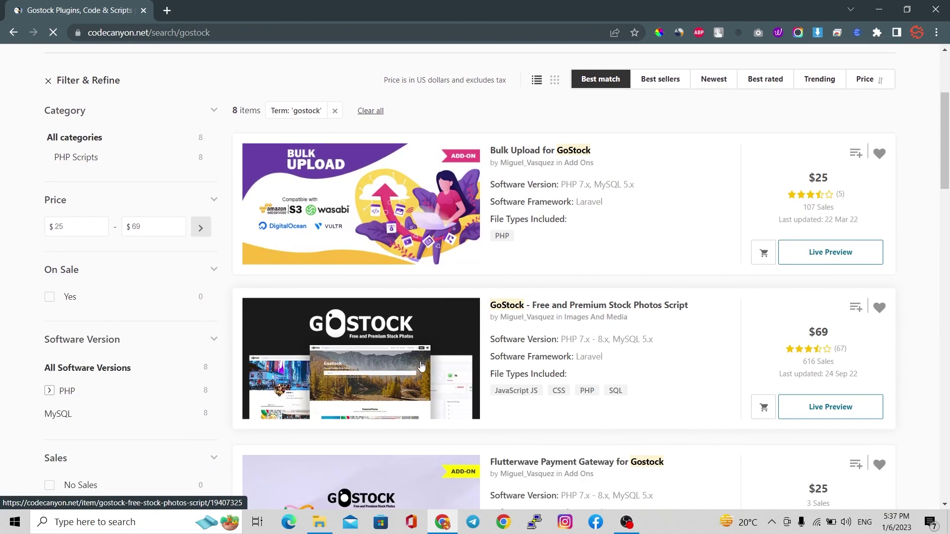
right_click(401, 350)
click(452, 109)
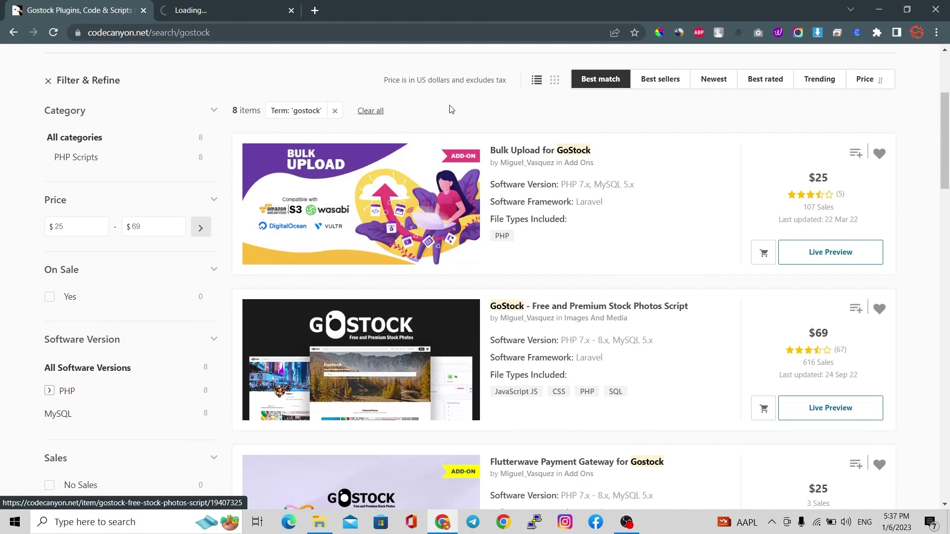
click(251, 4)
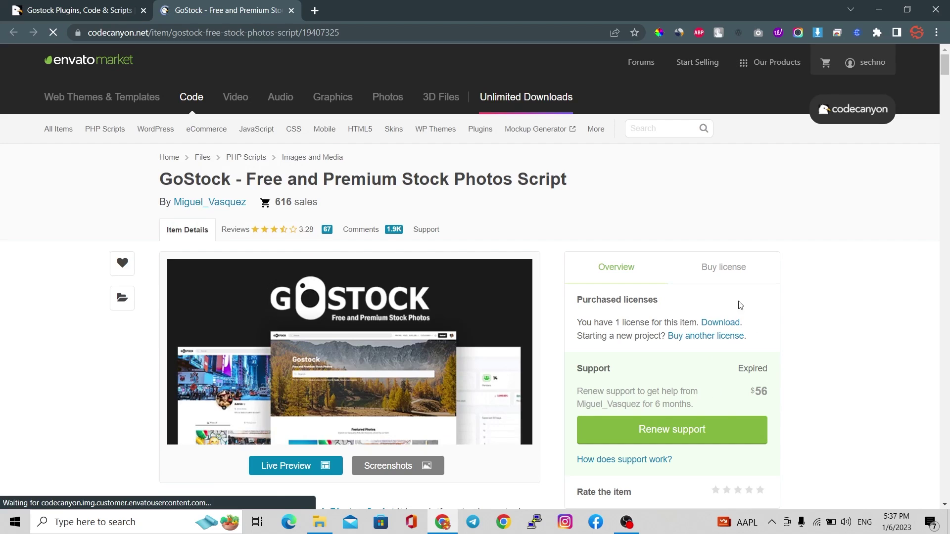
Show the item's license purchase options and highlight the Regular License price
click(725, 269)
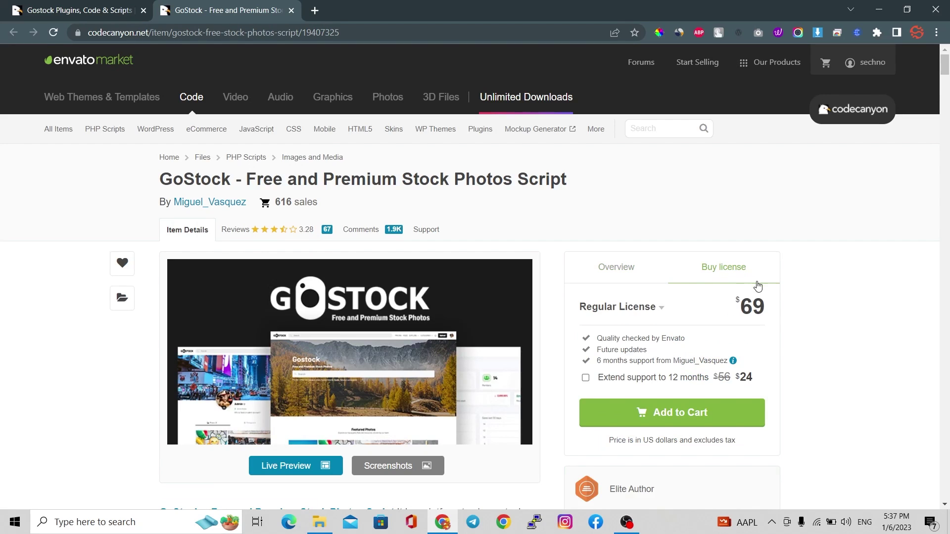
drag(739, 314, 775, 314)
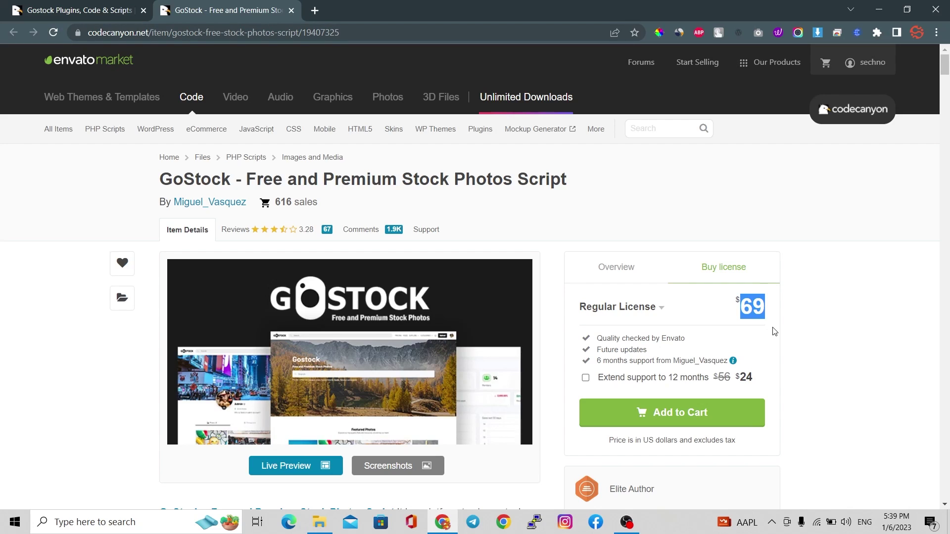
Return to the purchased-license overview and open the download for the GoStock item
click(591, 280)
click(717, 327)
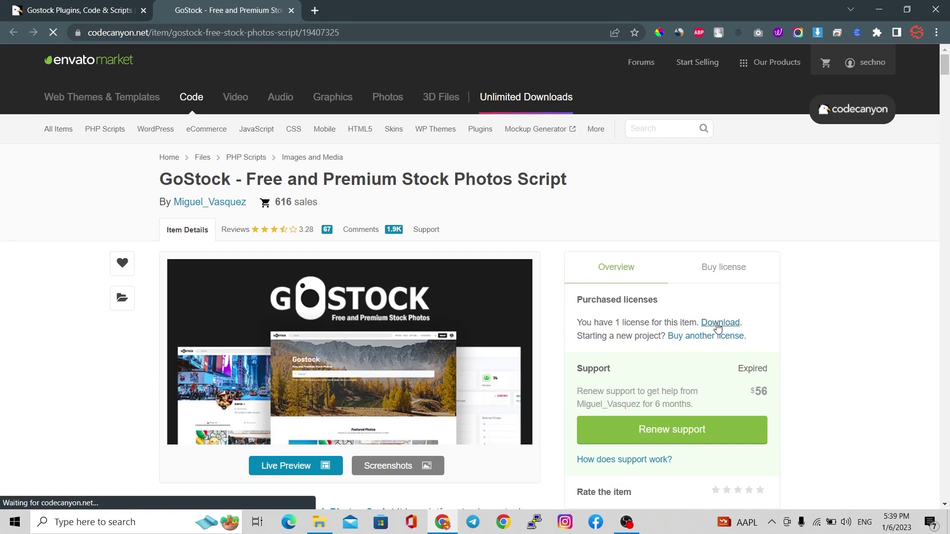
scroll(509, 405, down, 2)
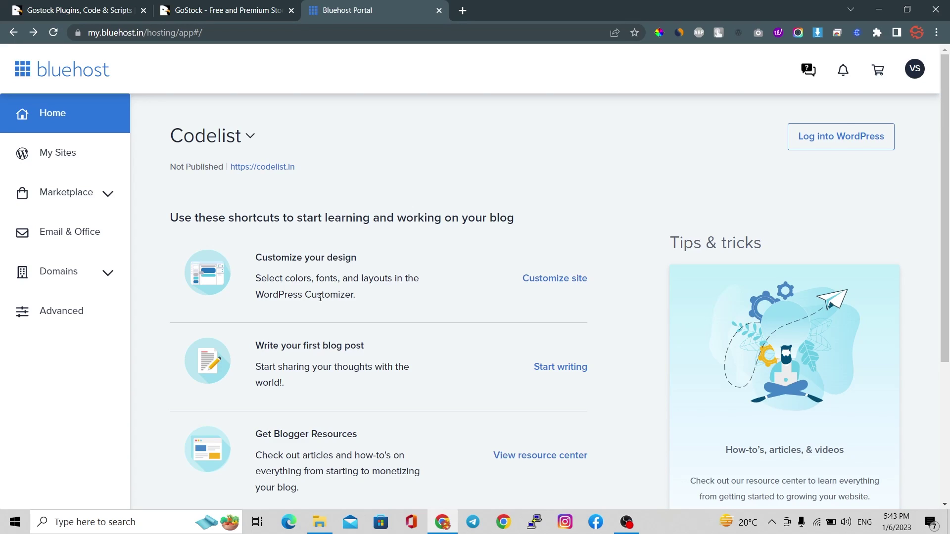
Open the subdomains list in Bluehost and check the document root folder of api.themesbot.com
click(49, 283)
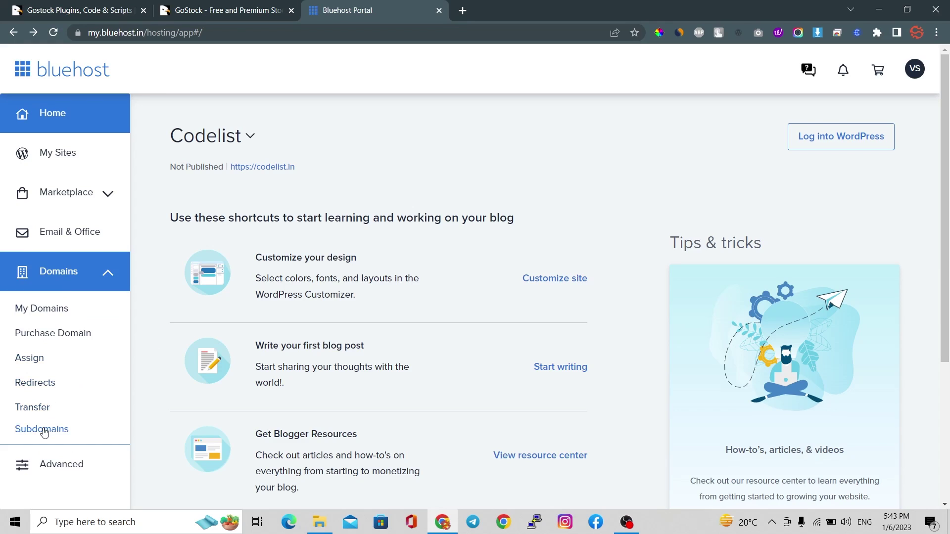
click(42, 430)
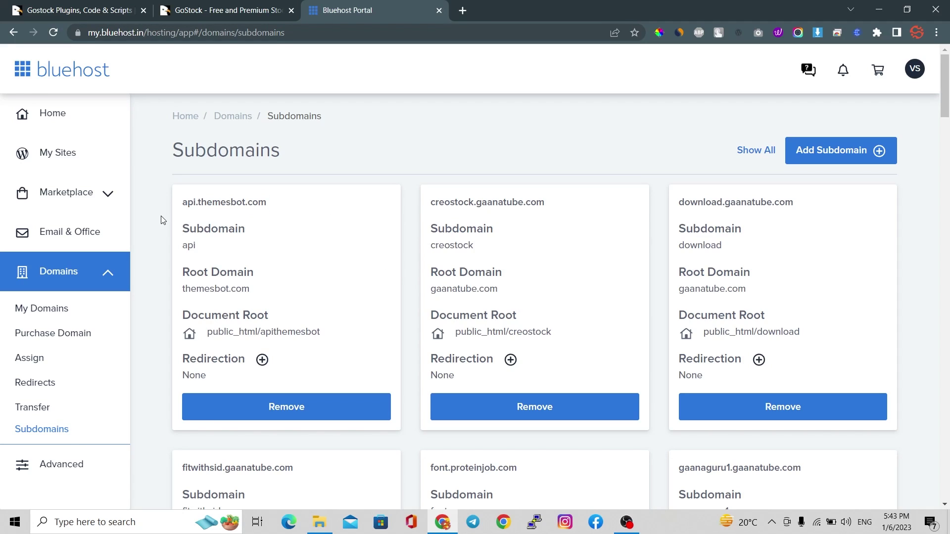
double_click(186, 216)
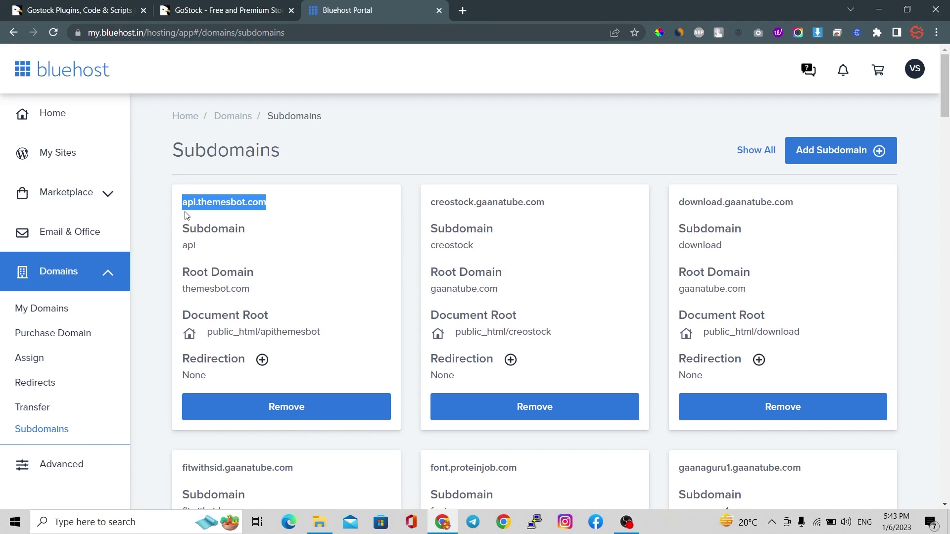
click(186, 216)
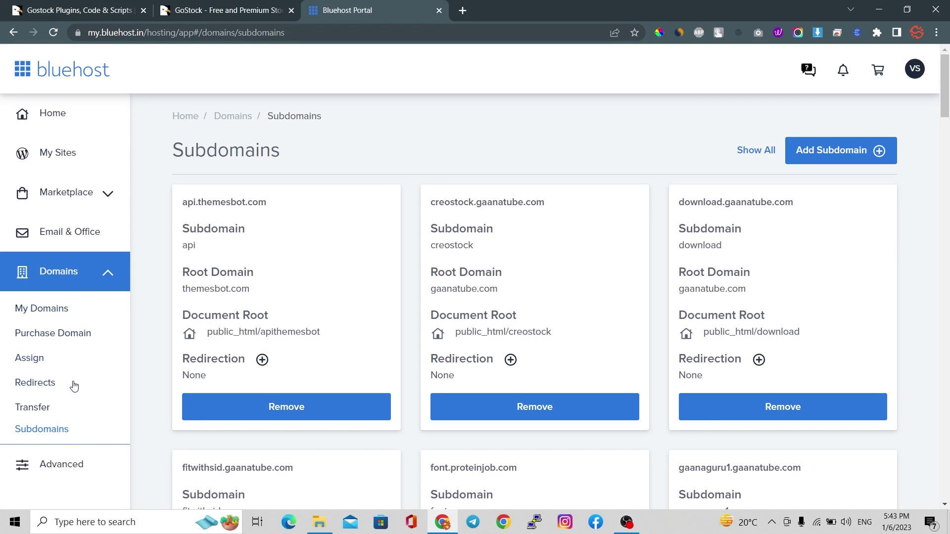
drag(336, 331, 259, 334)
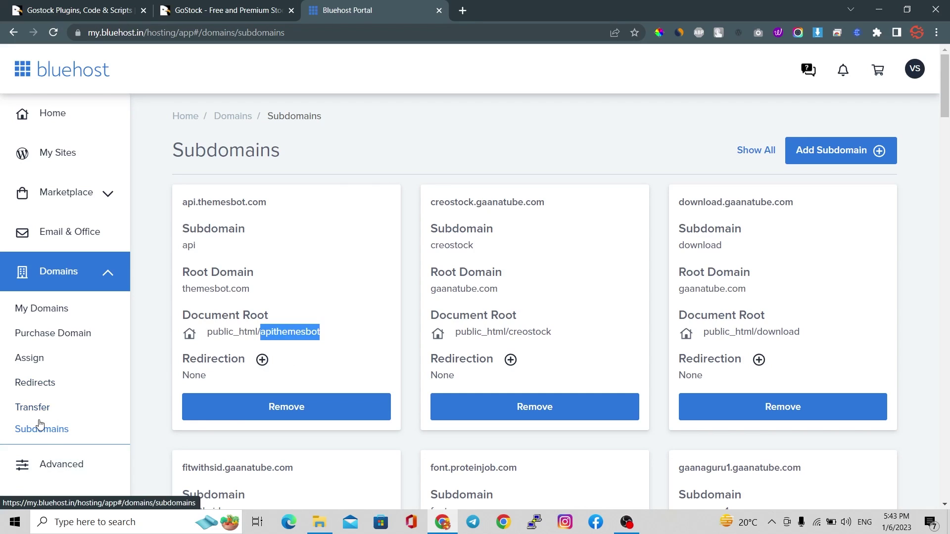
Open the hosting account's cPanel File Manager and enter the public_html/apithemesbot folder
click(47, 467)
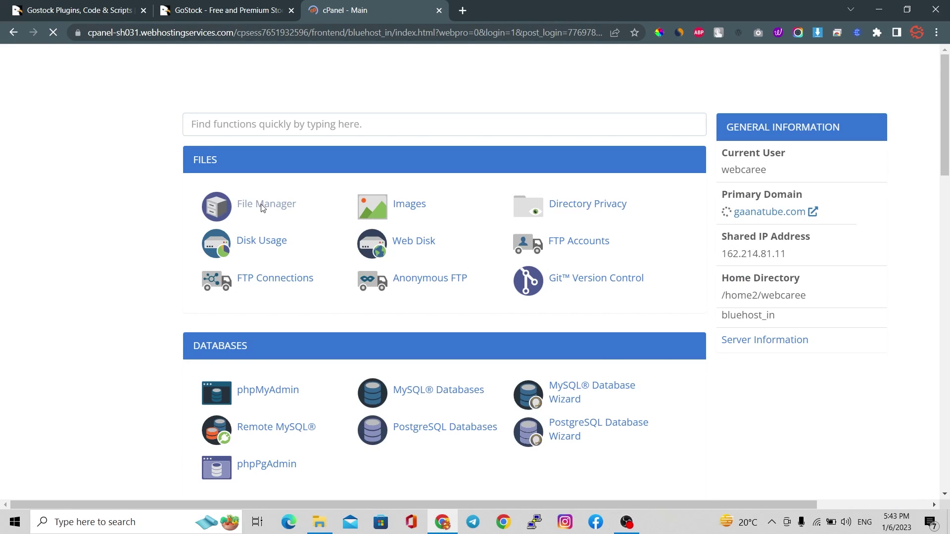
click(260, 205)
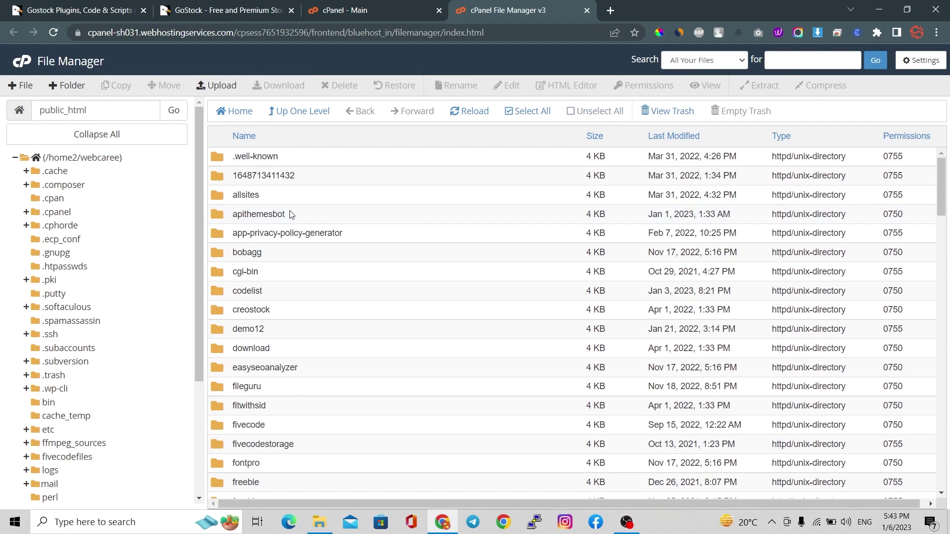
double_click(291, 213)
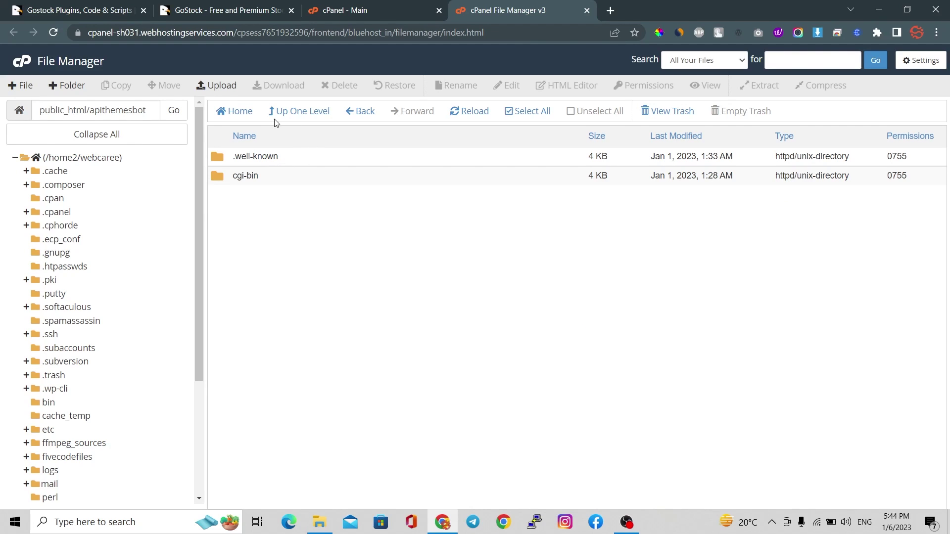
Delete the .well-known and cgi-bin folders from the apithemesbot directory
click(520, 112)
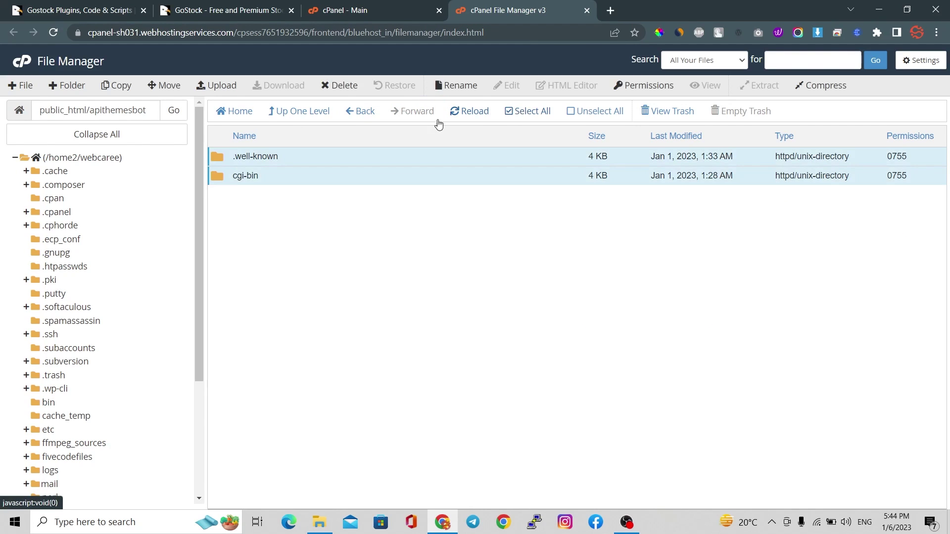
click(331, 86)
click(535, 381)
Switch to File Explorer and extract the codecanyon gostock archive in Downloads into a folder of the same name
click(319, 522)
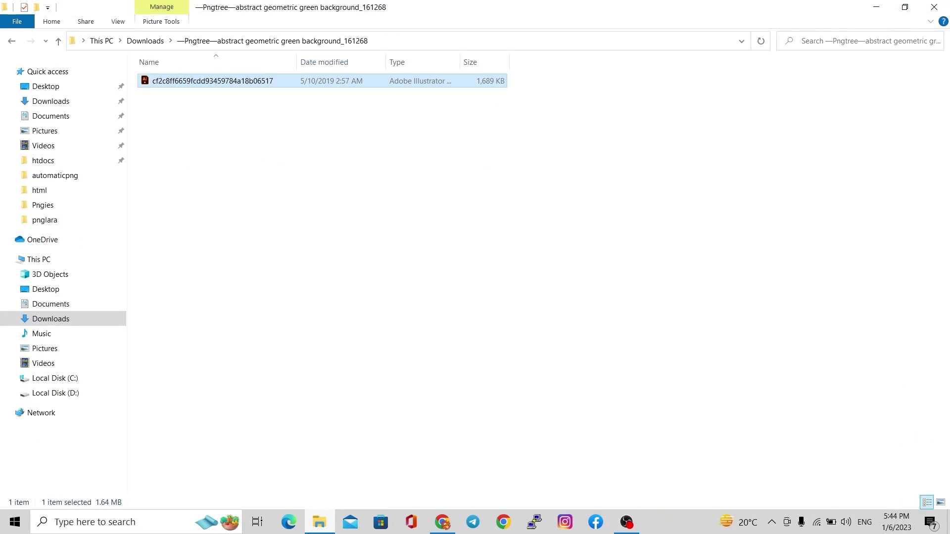
click(51, 101)
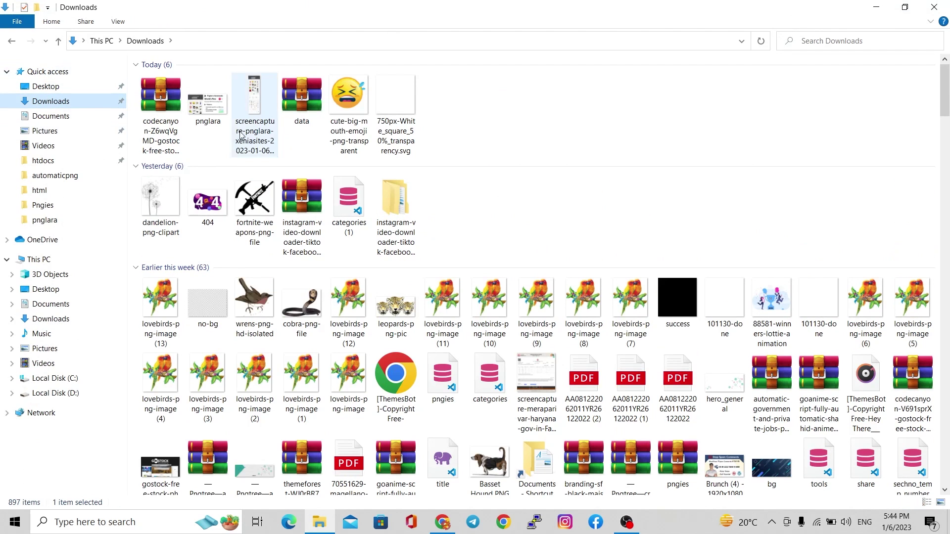
right_click(158, 113)
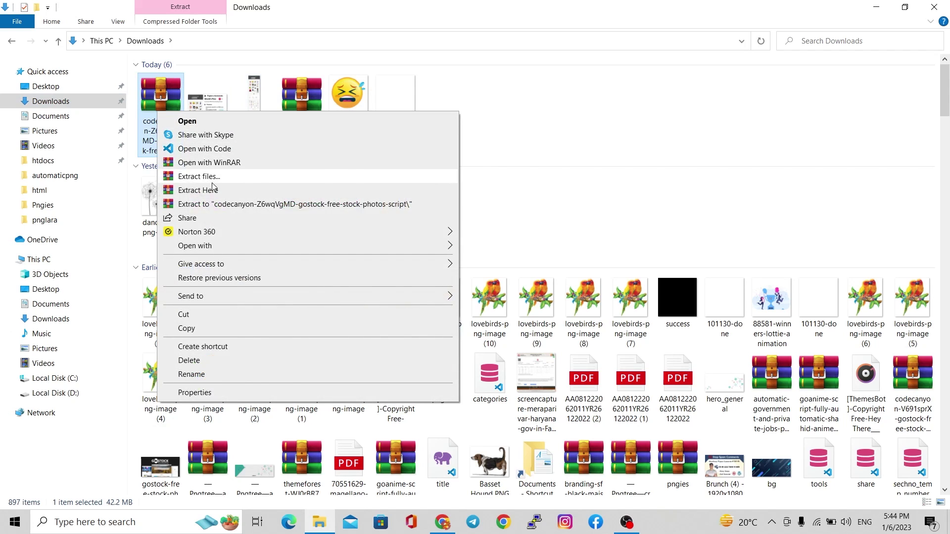
click(213, 190)
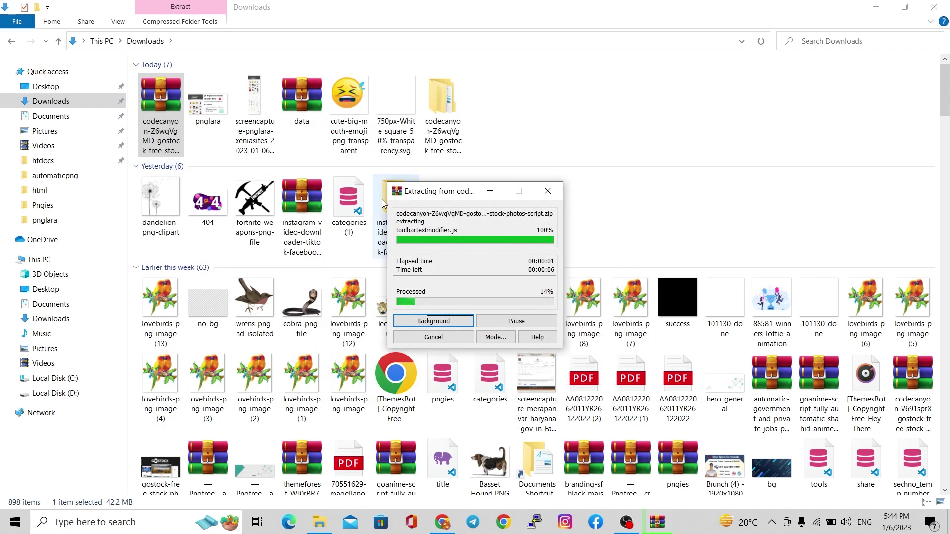
Examine the contents of the MySQL, Script and Upgrades folders inside the extracted gostock package
double_click(437, 108)
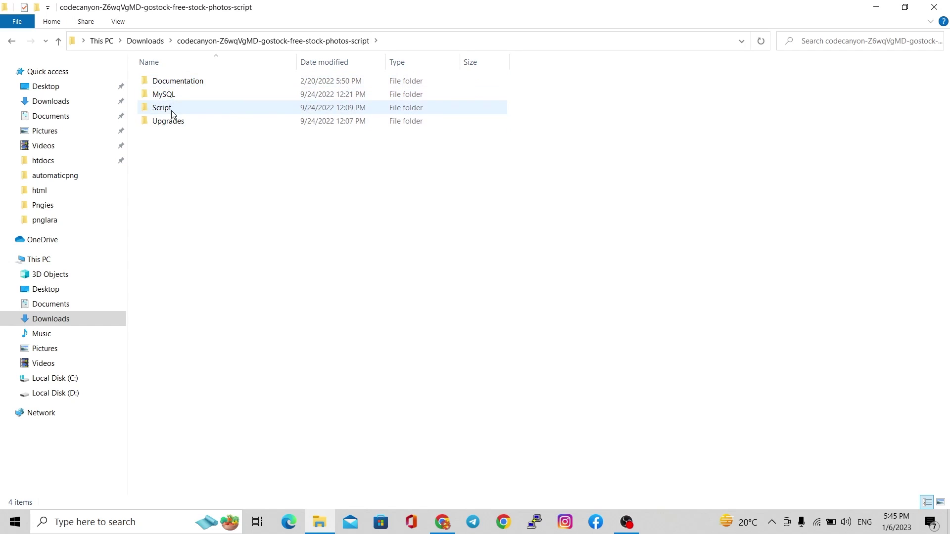
click(168, 95)
double_click(168, 95)
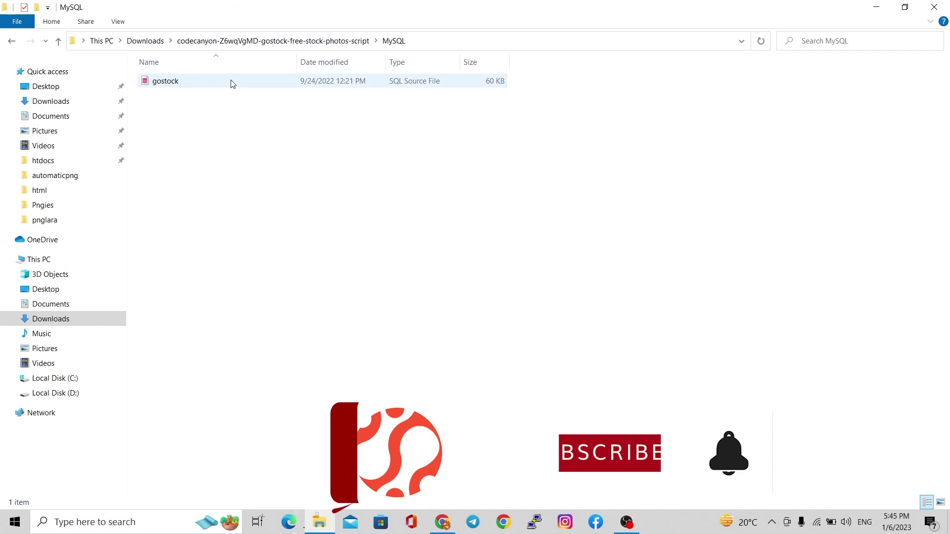
click(291, 41)
double_click(175, 112)
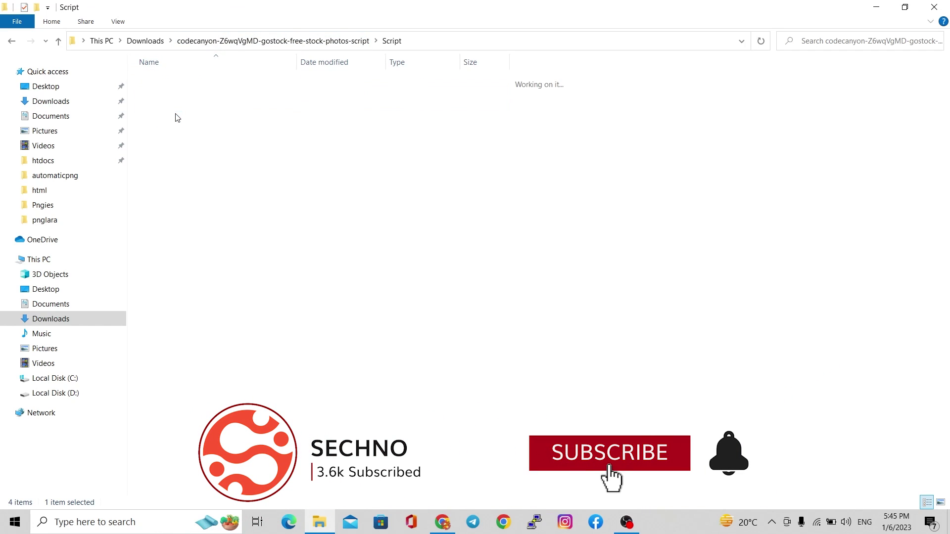
click(239, 42)
double_click(219, 119)
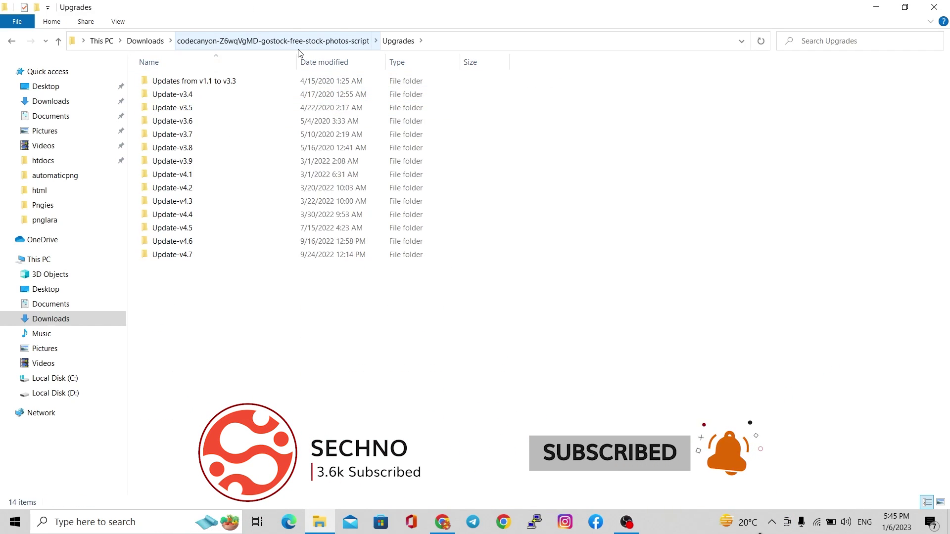
click(298, 48)
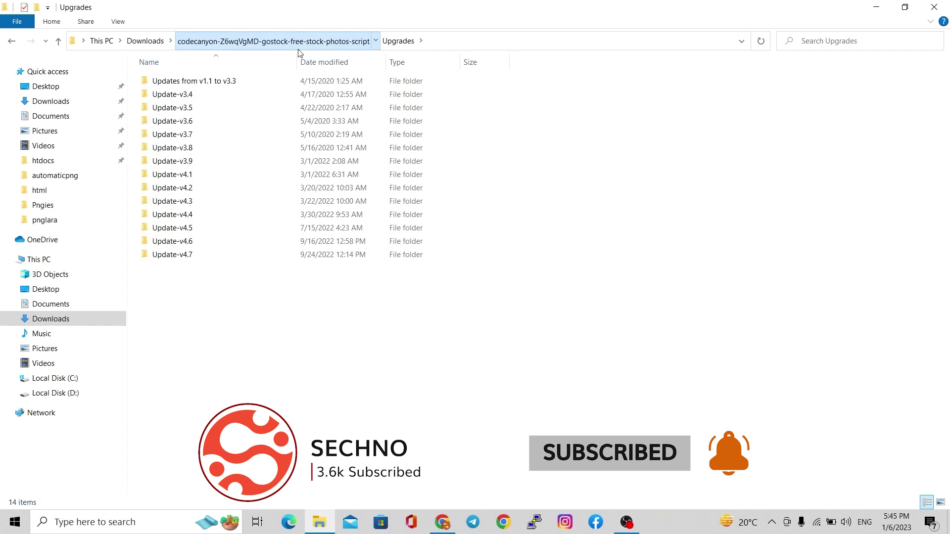
Compress all files and folders inside the Script folder into a ZIP archive named Script
click(207, 107)
double_click(208, 107)
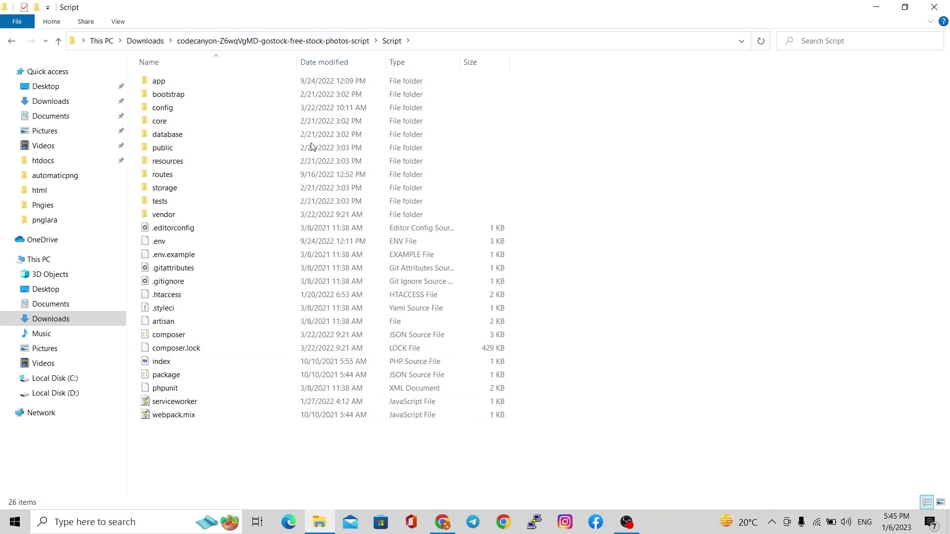
key(ctrl+a)
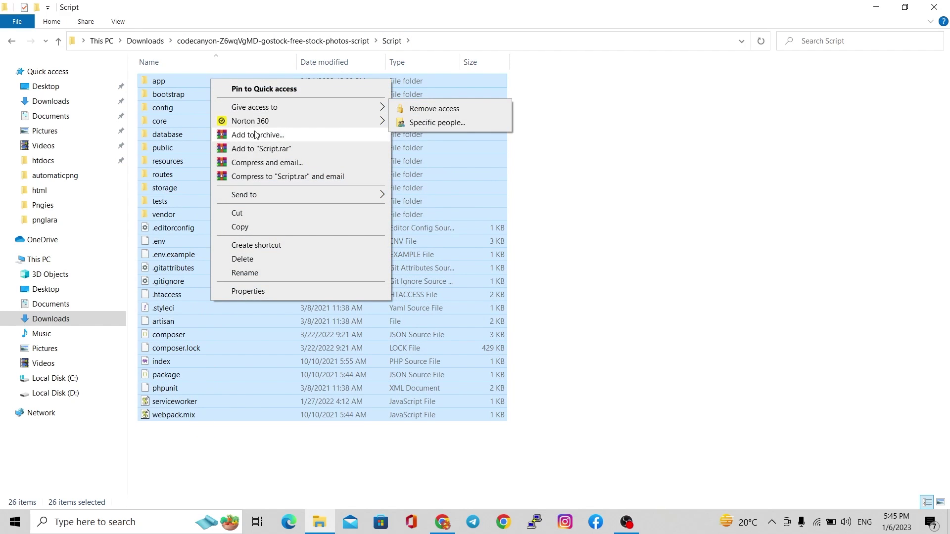
click(257, 134)
click(430, 258)
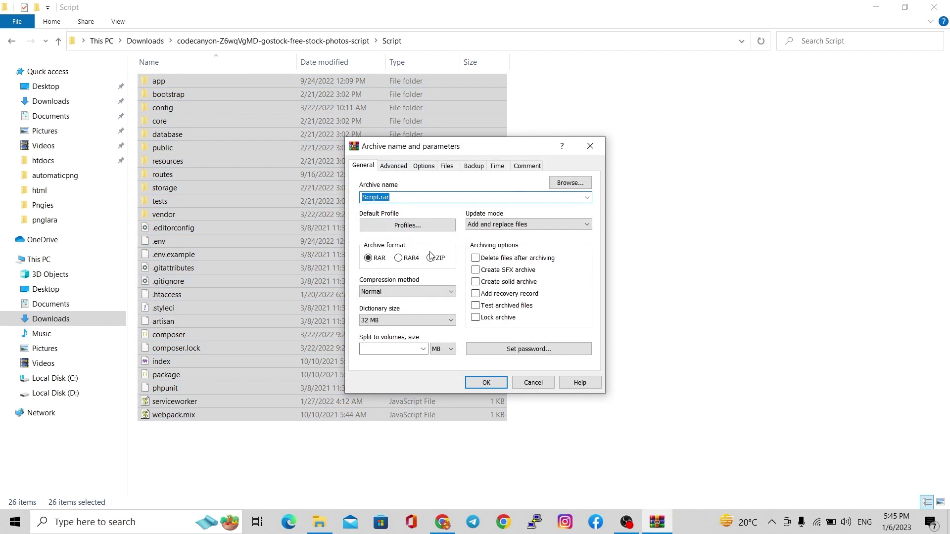
click(476, 381)
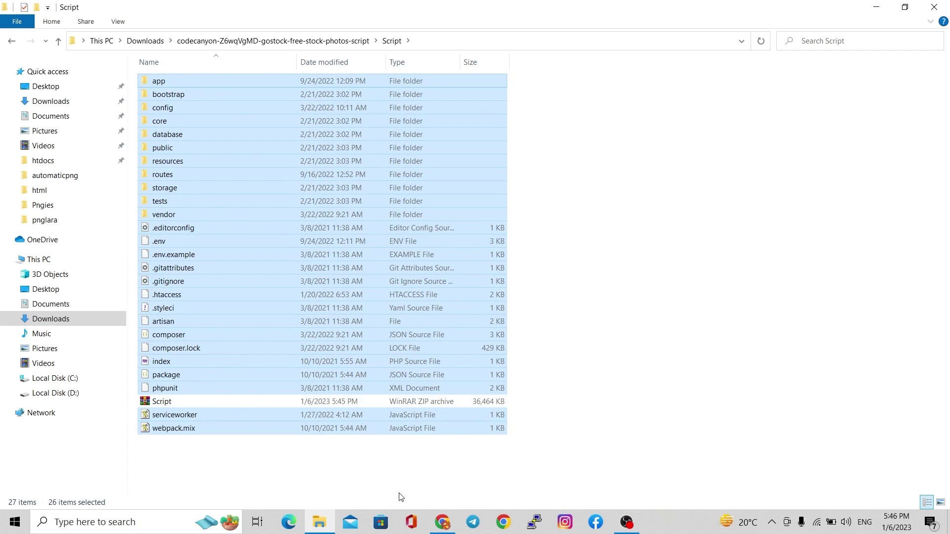
Switch to Chrome and upload Script.zip from the extracted gostock package's Script folder to the public_html/apithemesbot directory
click(443, 522)
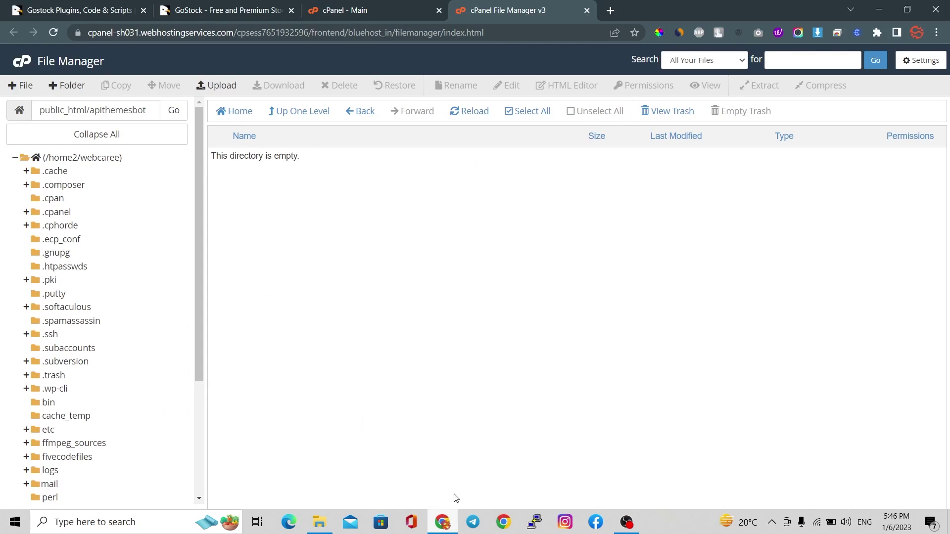
click(211, 87)
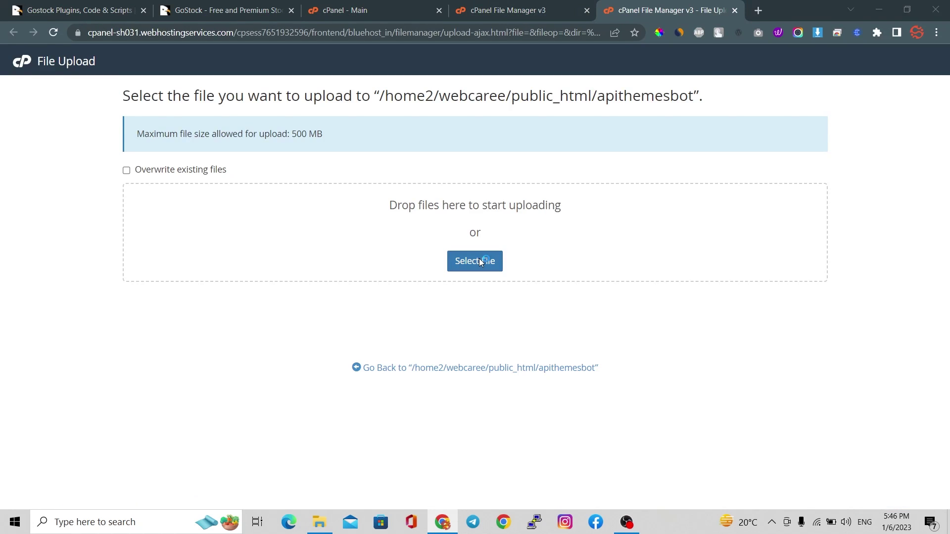
click(474, 262)
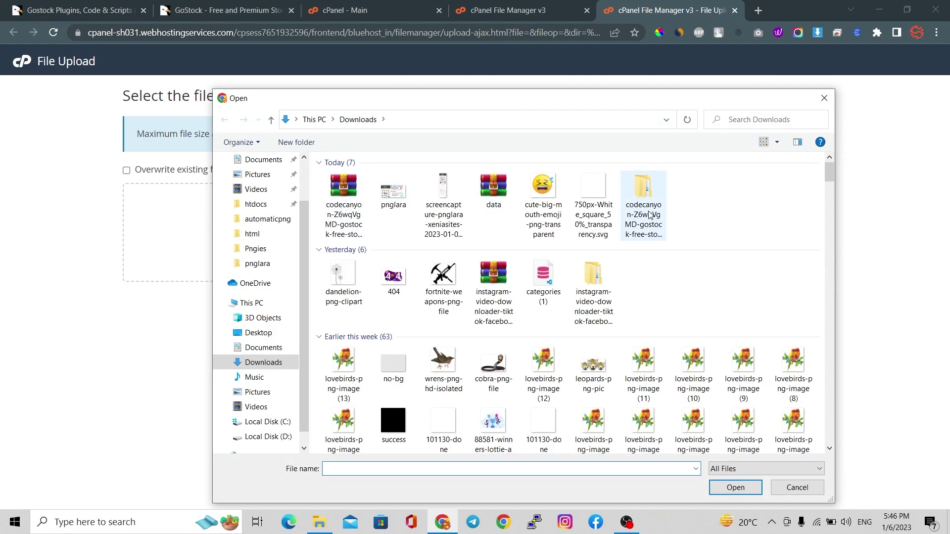
double_click(645, 211)
click(368, 206)
double_click(368, 206)
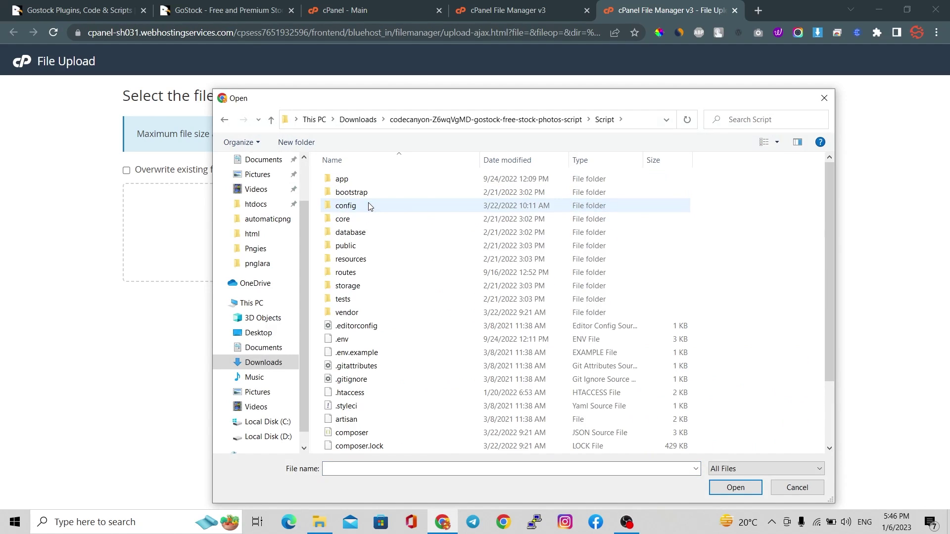
scroll(375, 232, down, 3)
double_click(368, 424)
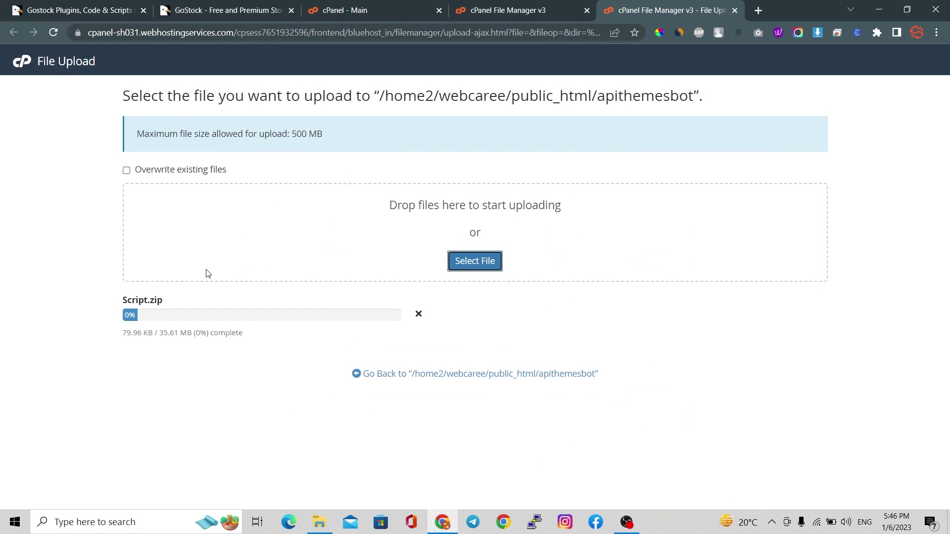
Create a new MySQL database named gostock under the webcaree_ prefix in cPanel and return to the database overview
click(500, 10)
click(346, 10)
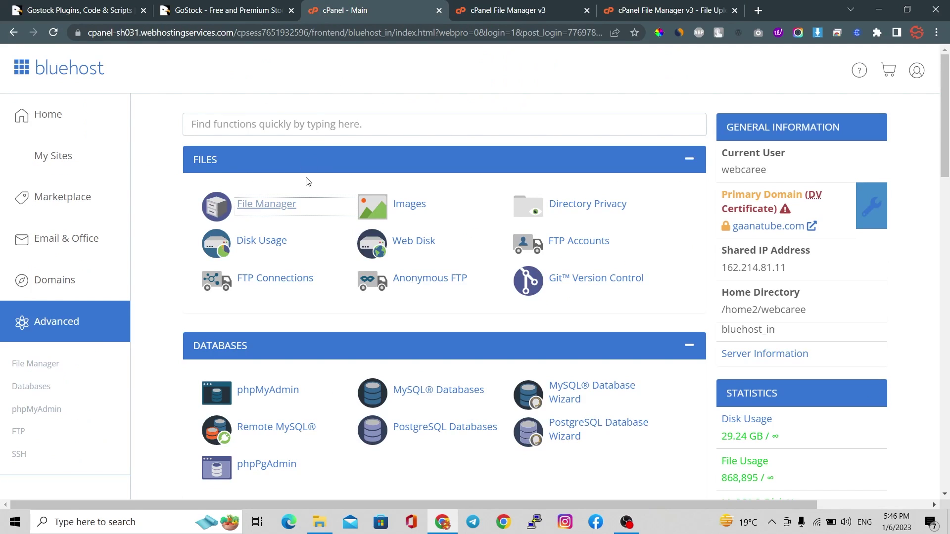
scroll(304, 202, down, 6)
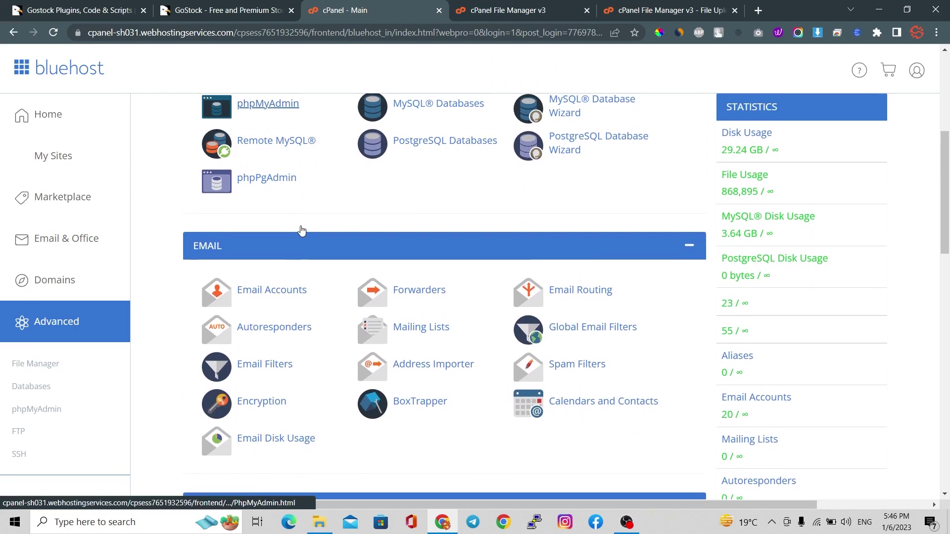
scroll(301, 230, up, 2)
click(404, 210)
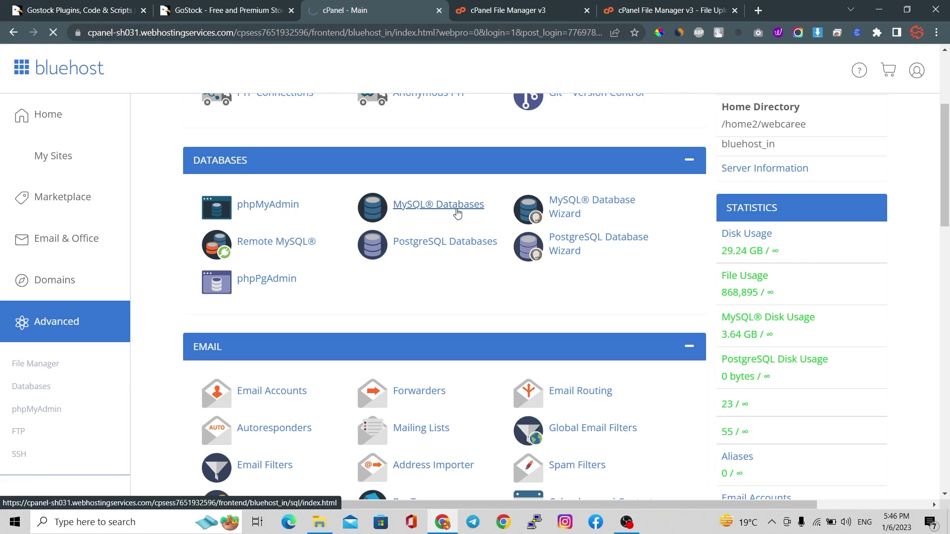
click(325, 342)
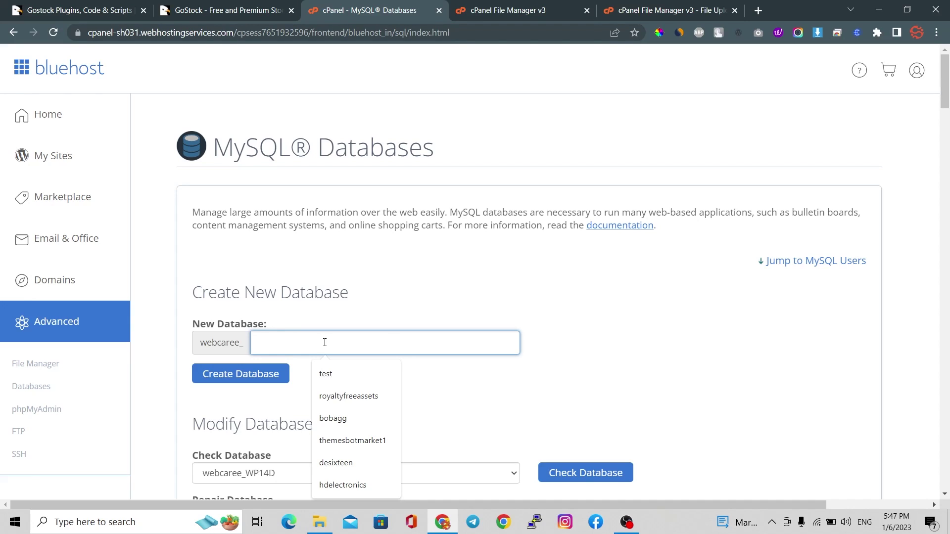
text(gostock)
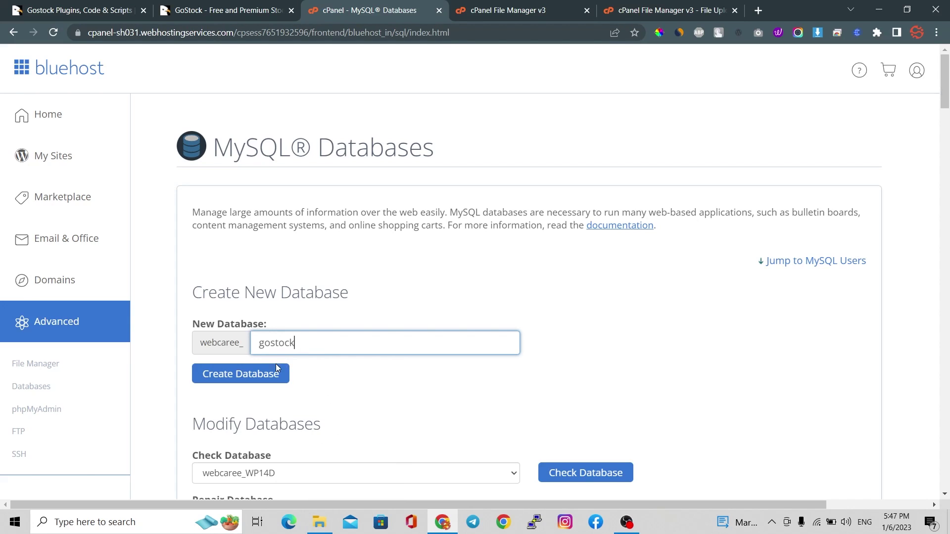
click(255, 374)
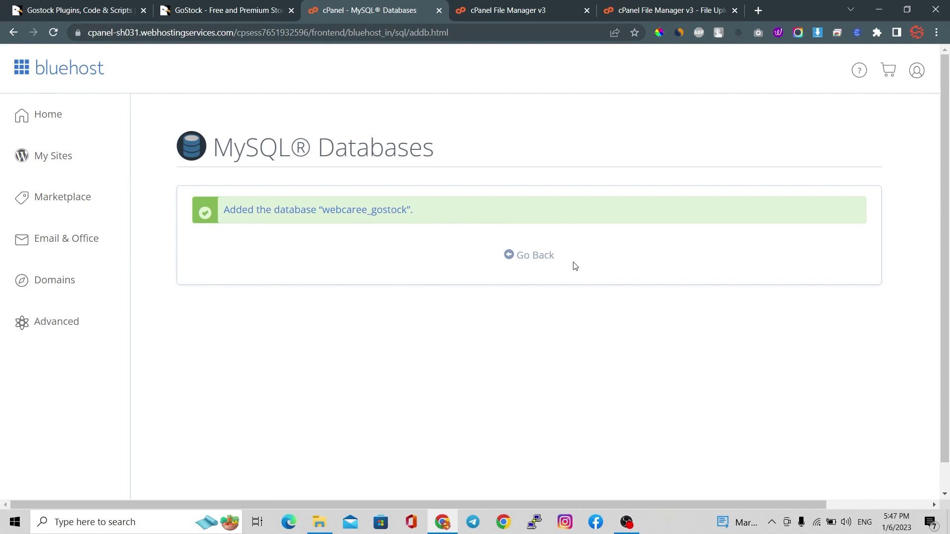
click(524, 257)
Add the last existing MySQL user in the user list to the webcaree_gostock database
scroll(530, 357, down, 15)
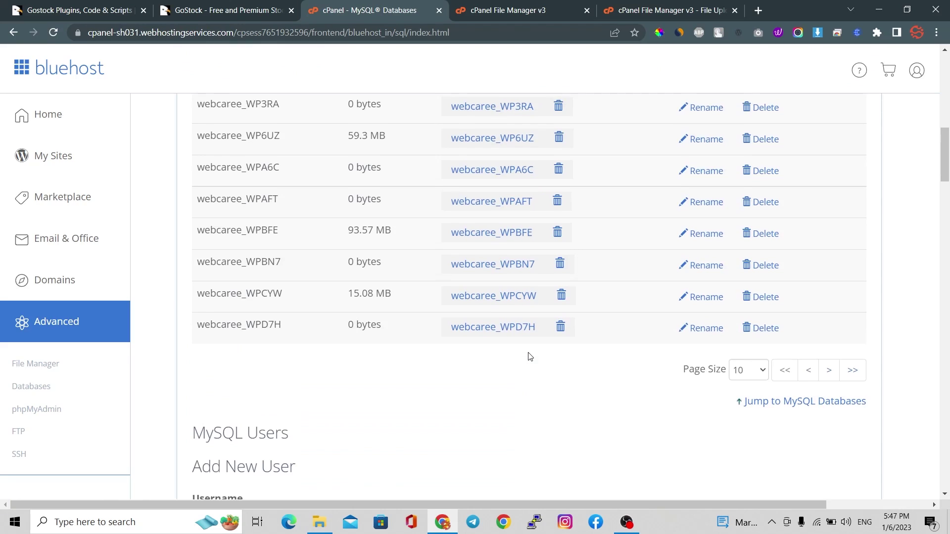
scroll(530, 356, down, 5)
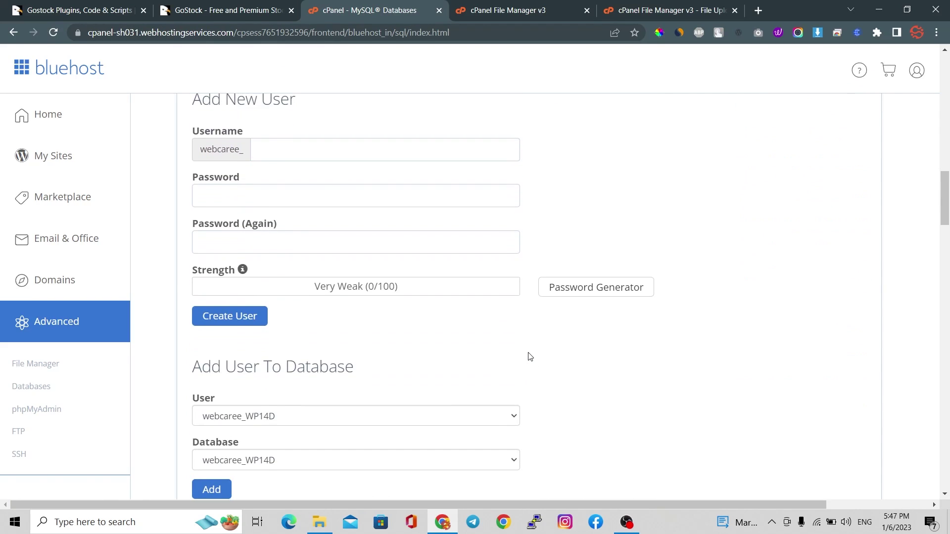
scroll(376, 393, down, 1)
click(516, 354)
scroll(488, 272, down, 10)
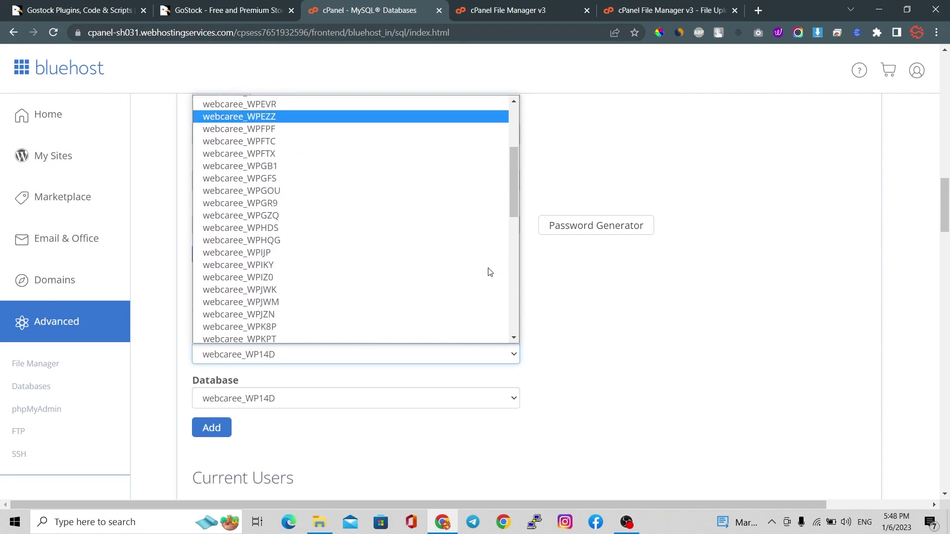
scroll(490, 312, down, 2)
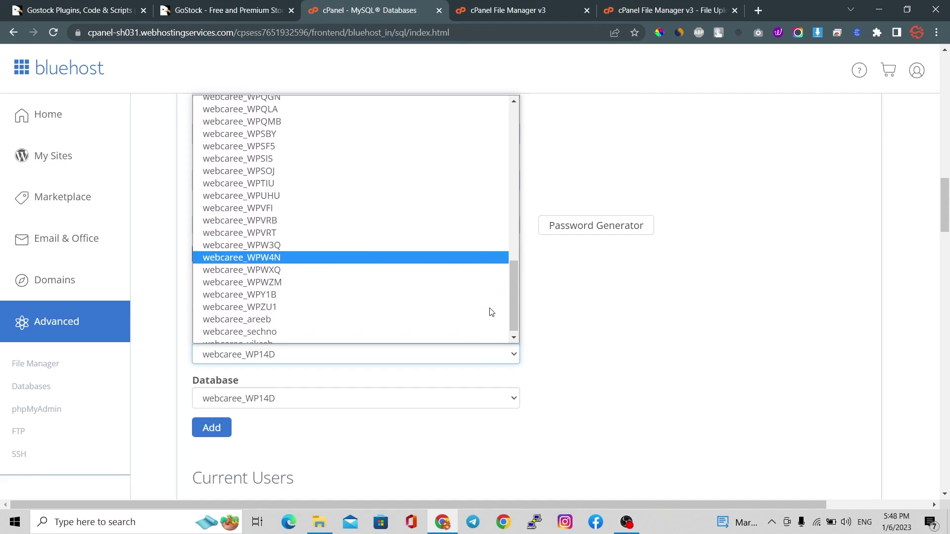
click(496, 338)
scroll(599, 348, down, 1)
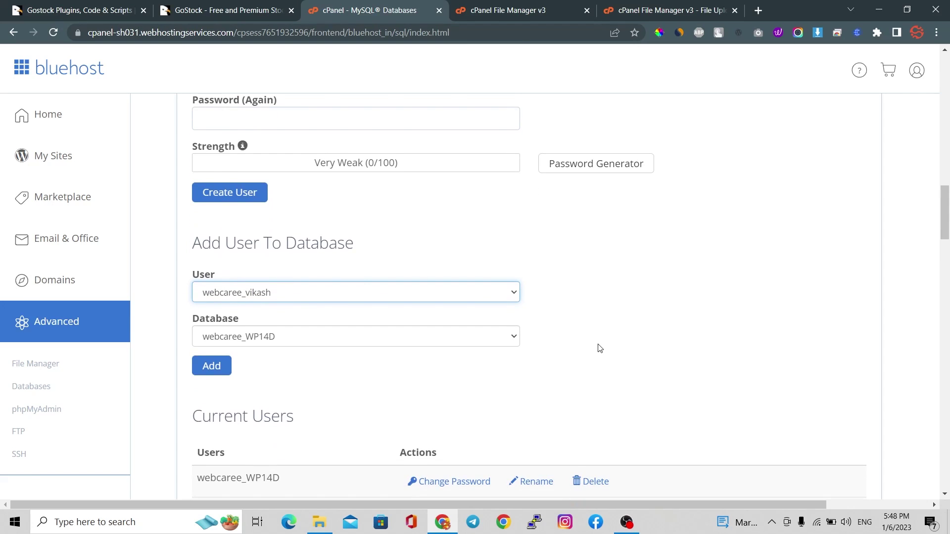
click(409, 347)
scroll(403, 278, down, 10)
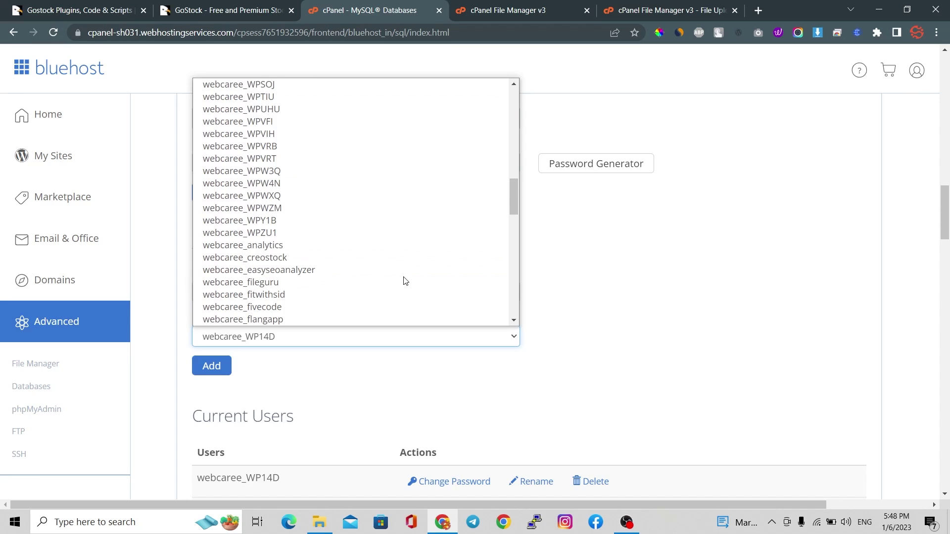
scroll(405, 280, up, 10)
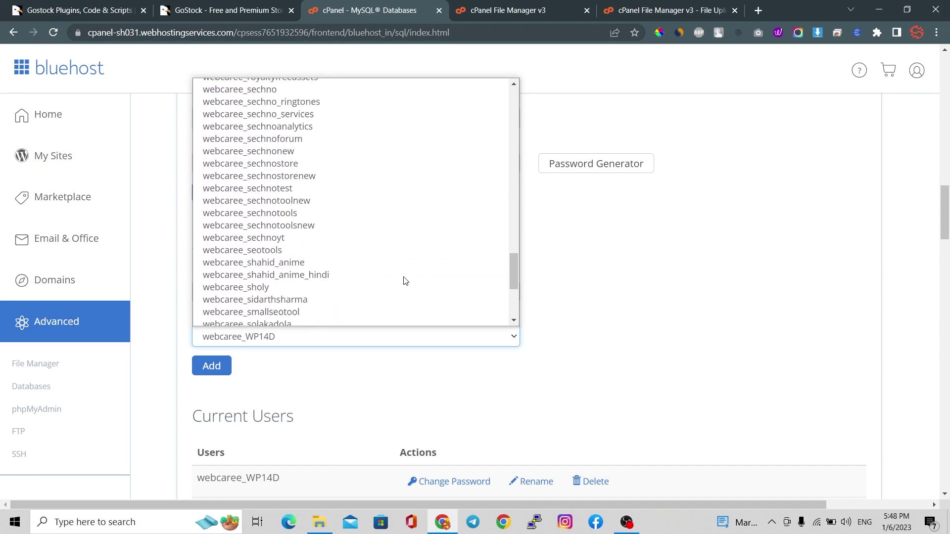
scroll(404, 281, up, 3)
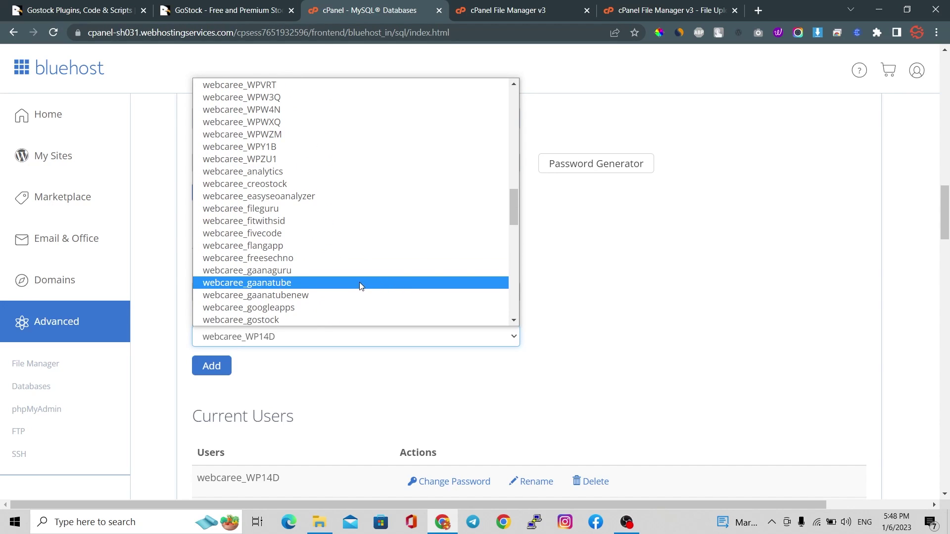
click(382, 318)
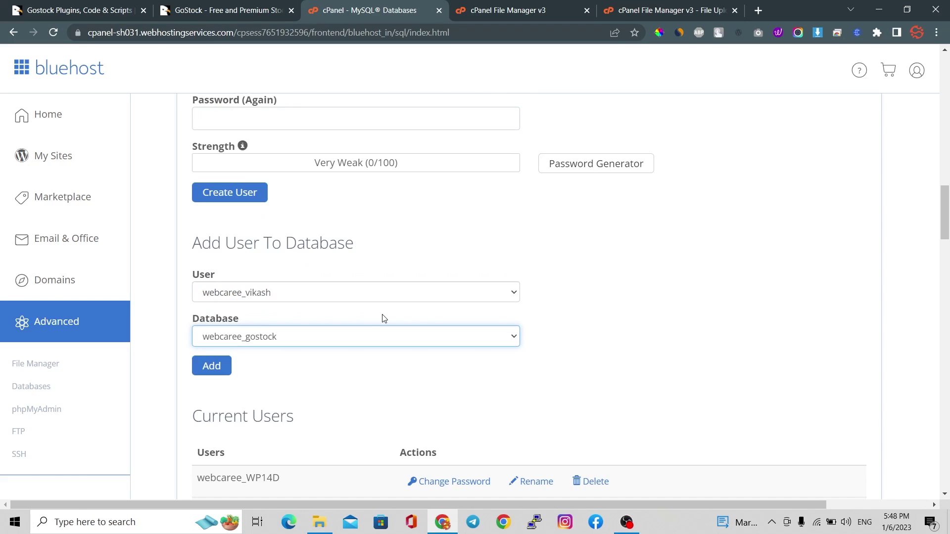
click(208, 371)
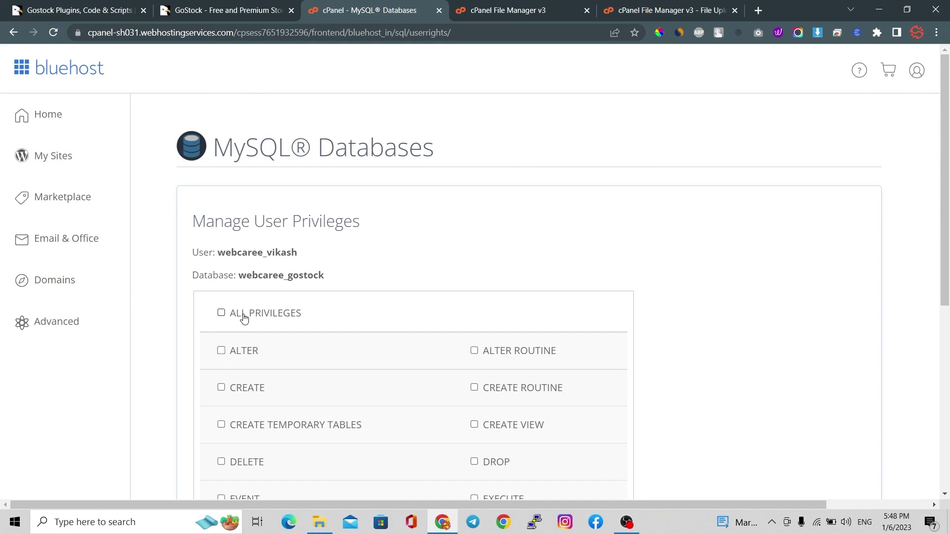
Grant the user all privileges on the webcaree_gostock database and save the changes
click(221, 313)
scroll(324, 214, down, 2)
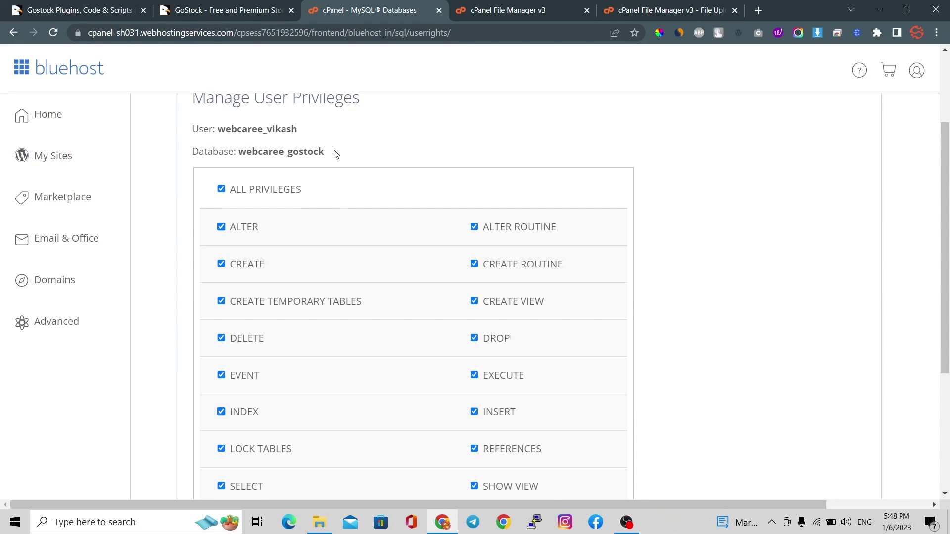
drag(335, 154, 262, 158)
drag(297, 130, 248, 130)
scroll(314, 218, down, 4)
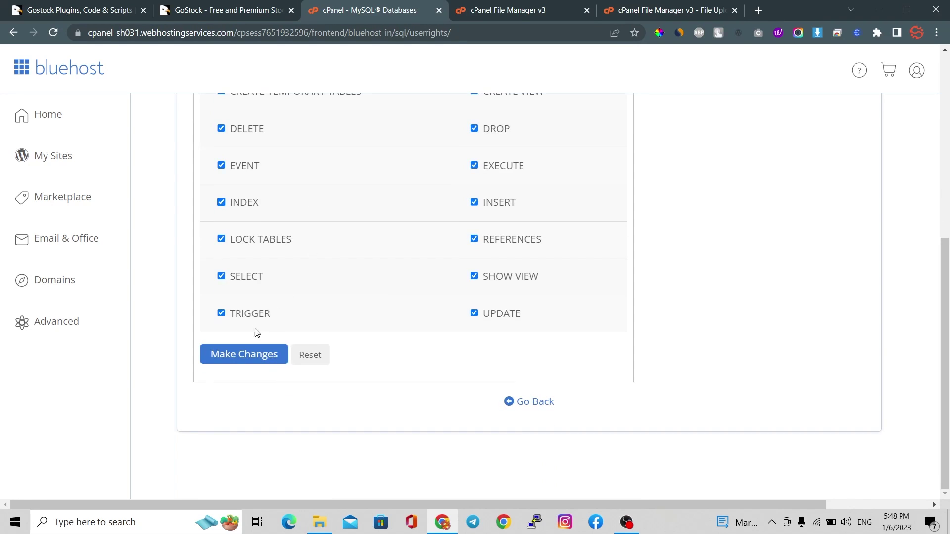
click(253, 352)
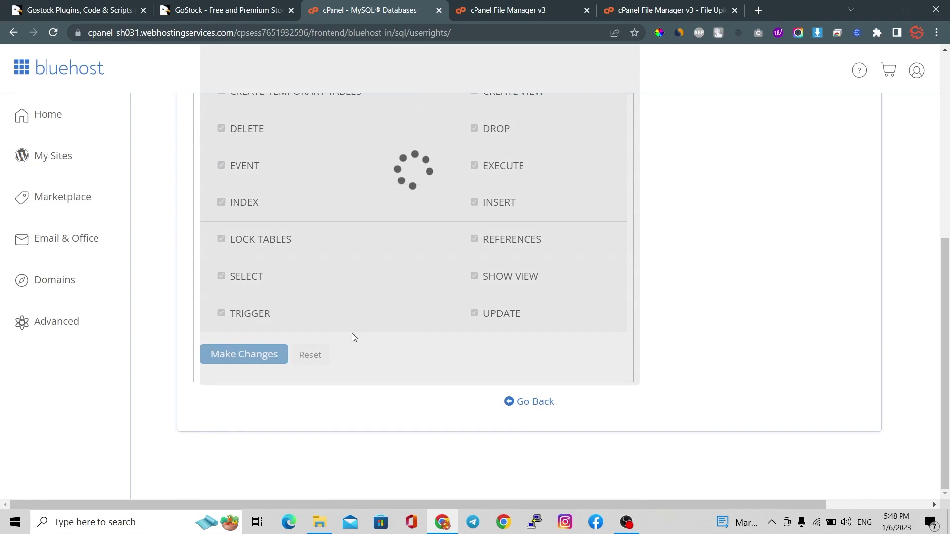
click(513, 402)
Review the assigned user name and database name on the Manage User Privileges page
double_click(291, 191)
double_click(300, 214)
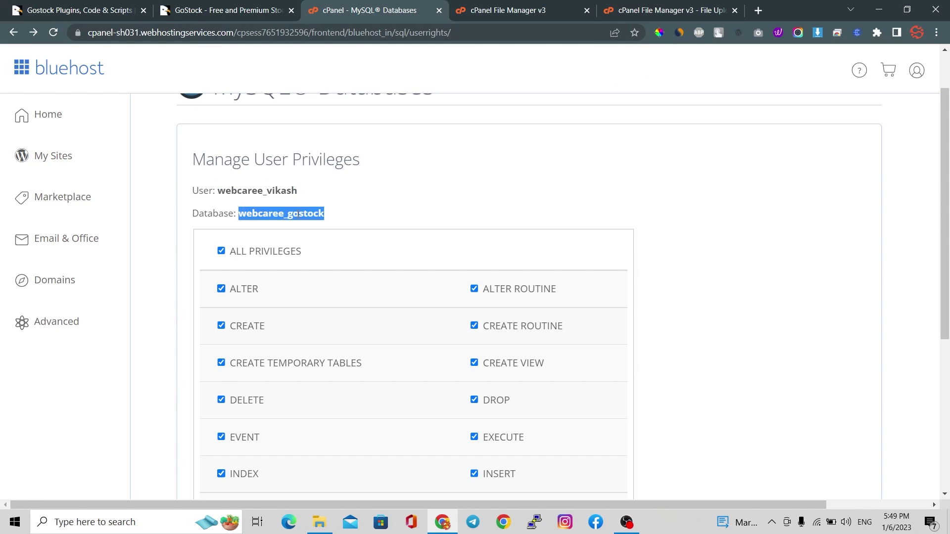
double_click(280, 192)
double_click(278, 216)
click(315, 224)
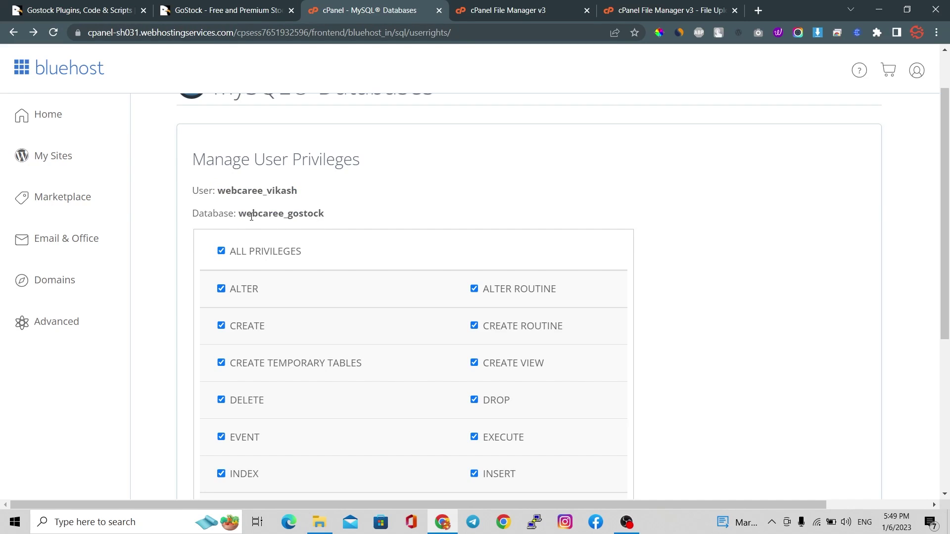
double_click(251, 216)
click(329, 206)
Open phpMyAdmin from the cPanel main page and check the upload progress of Script.zip
click(60, 328)
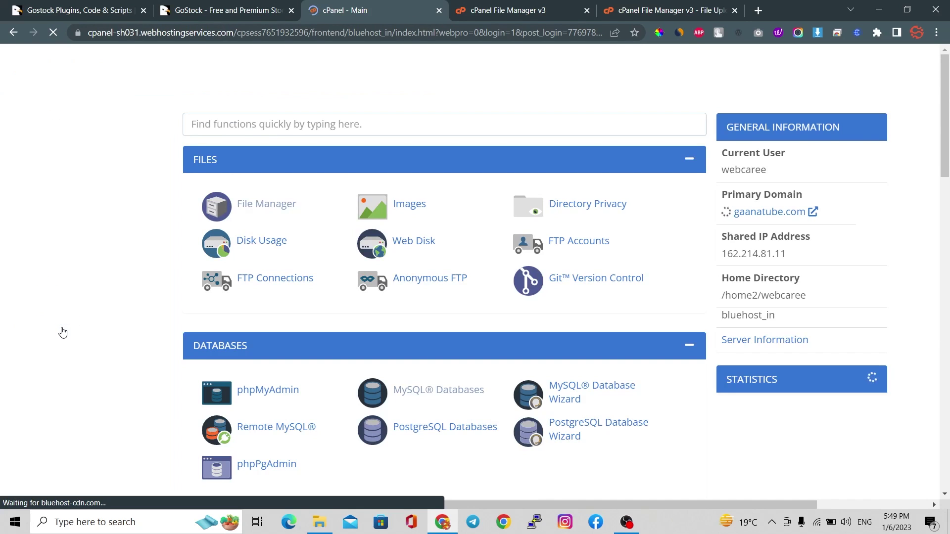
click(268, 391)
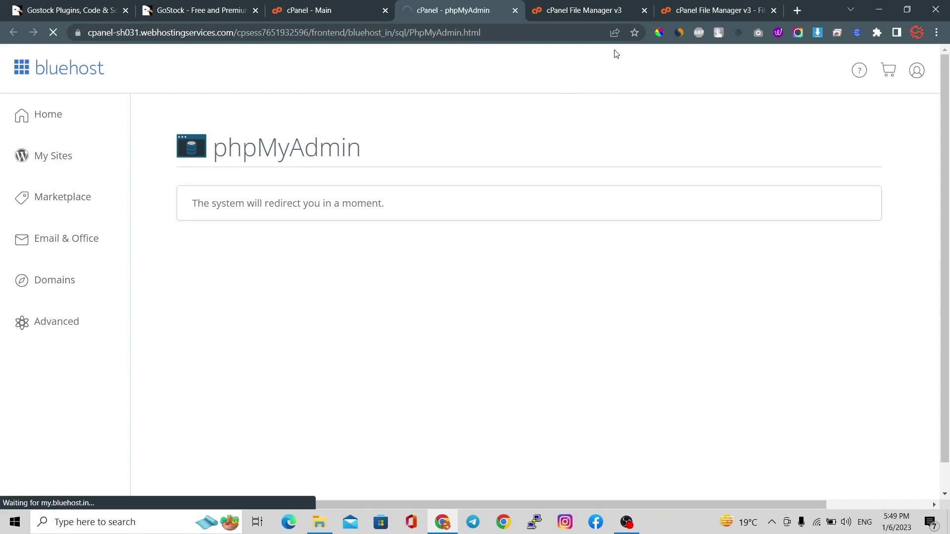
click(651, 7)
click(664, 5)
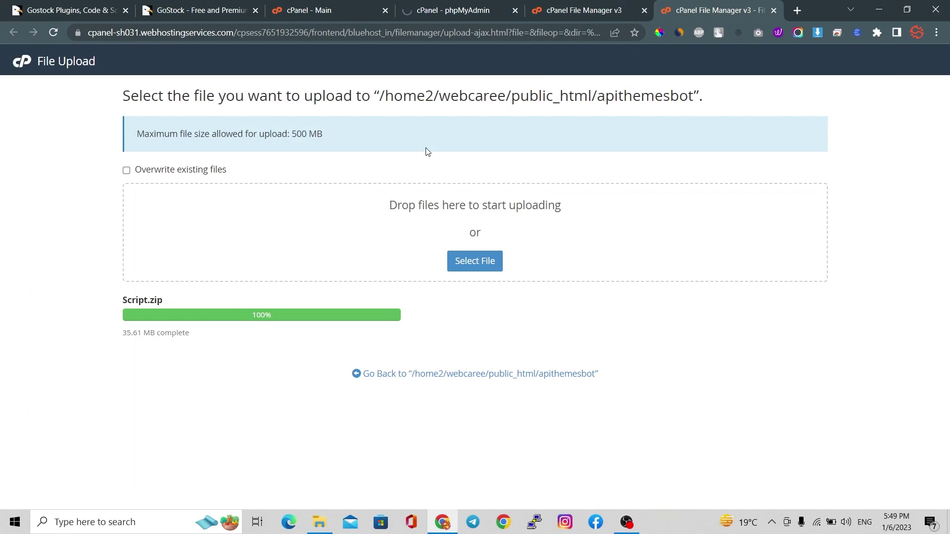
Extract the uploaded Script.zip into /public_html/apithemesbot and reload the directory listing
click(584, 10)
click(464, 111)
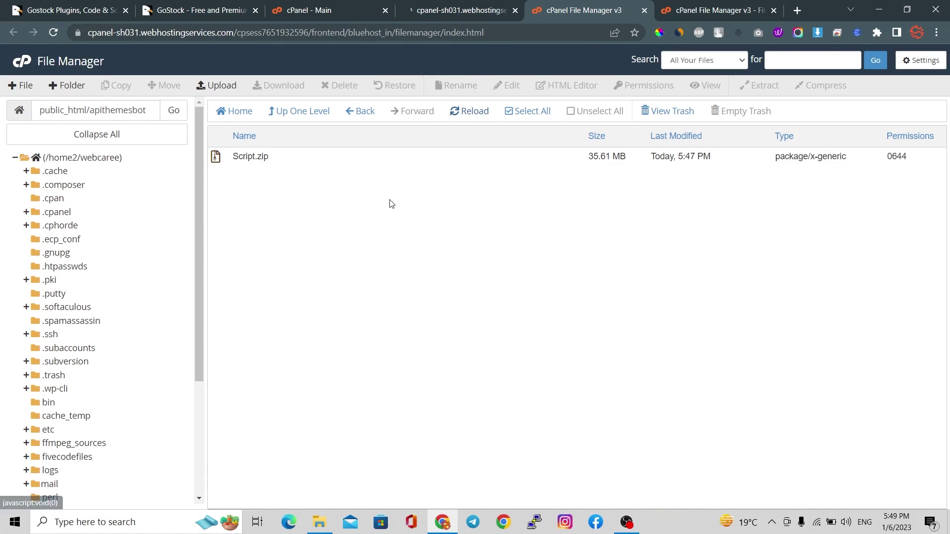
right_click(441, 165)
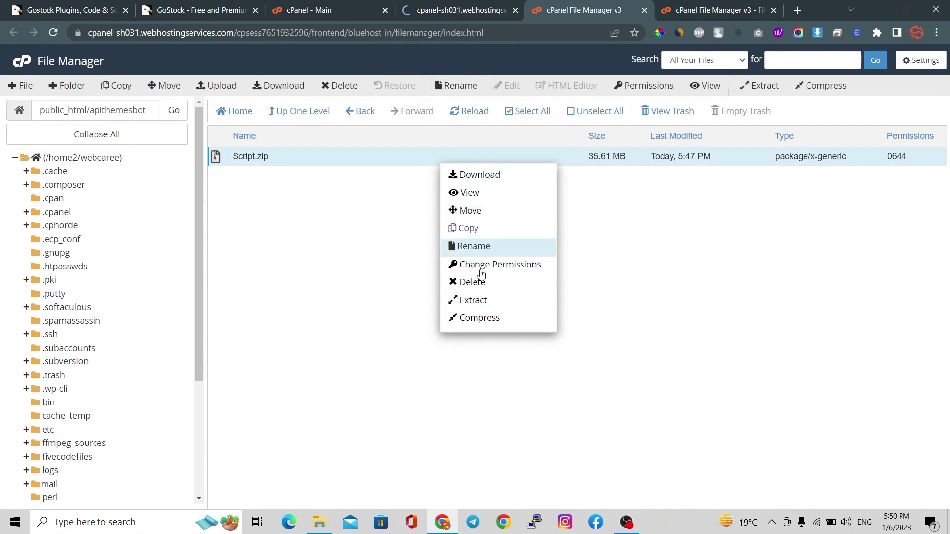
click(471, 300)
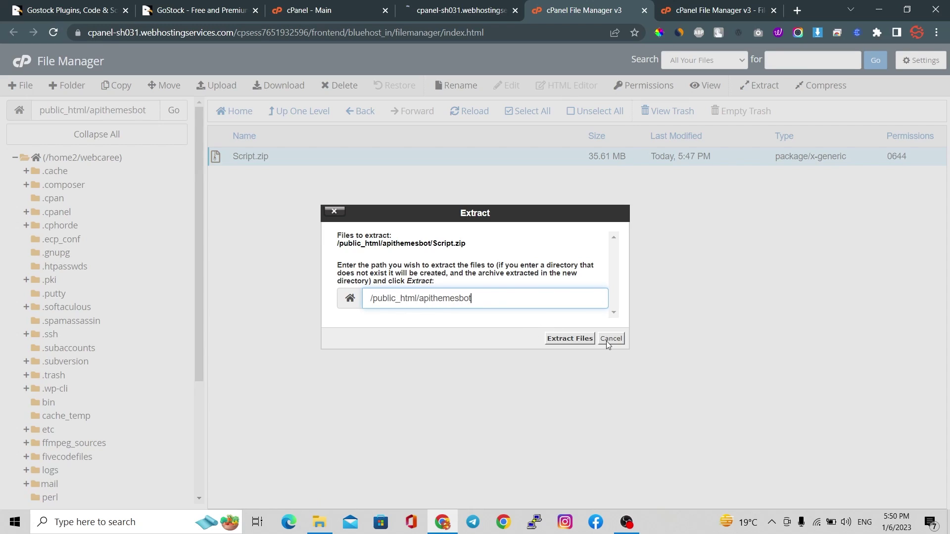
click(571, 339)
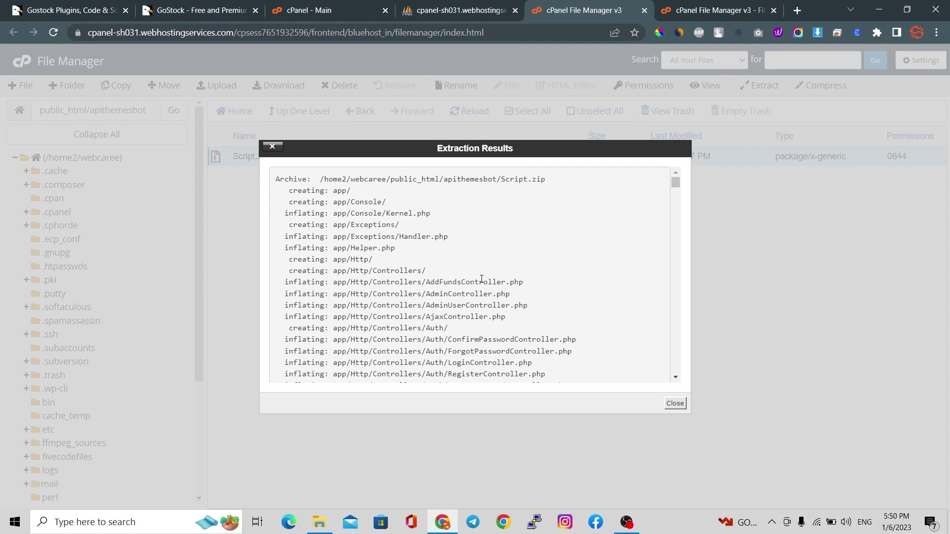
click(674, 403)
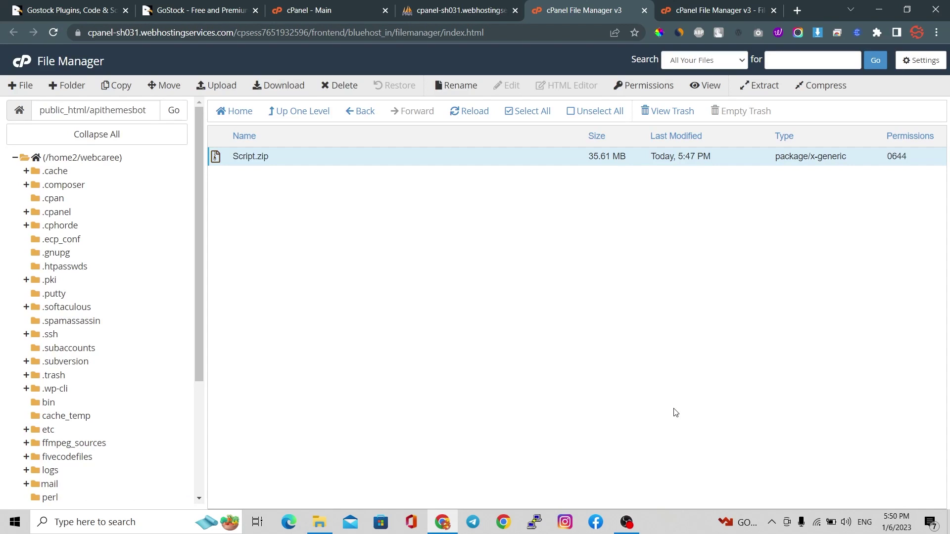
click(466, 118)
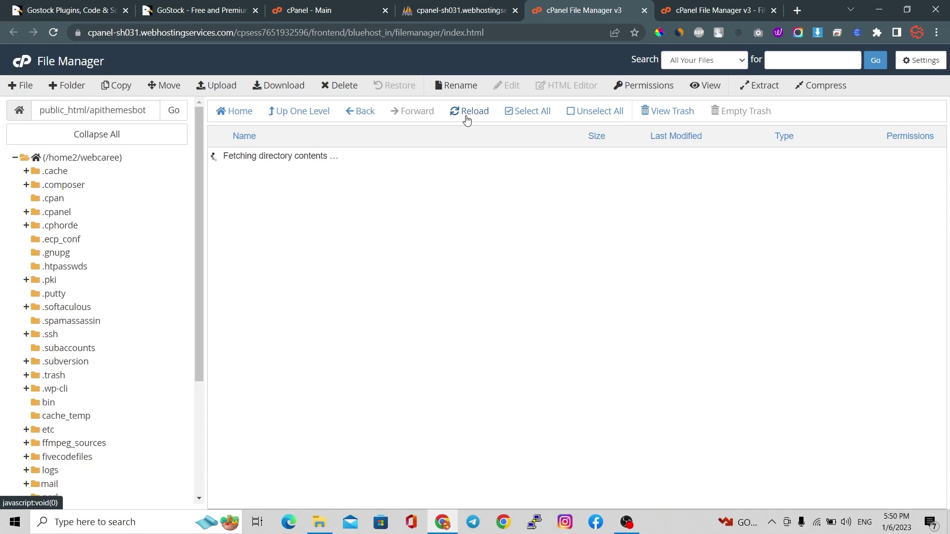
Look over the extracted files in public_html/apithemesbot, and open the webcaree_gostock database in phpMyAdmin
scroll(477, 345, down, 3)
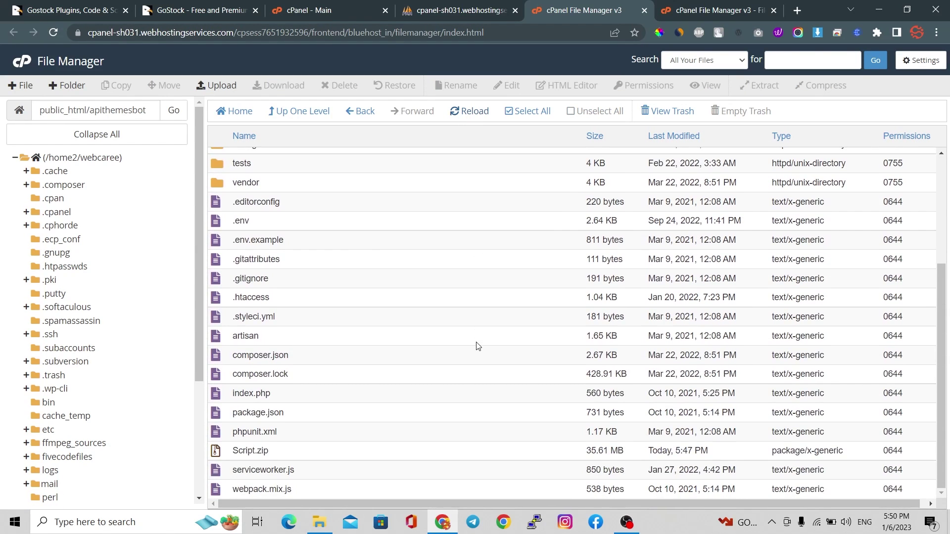
scroll(478, 346, up, 3)
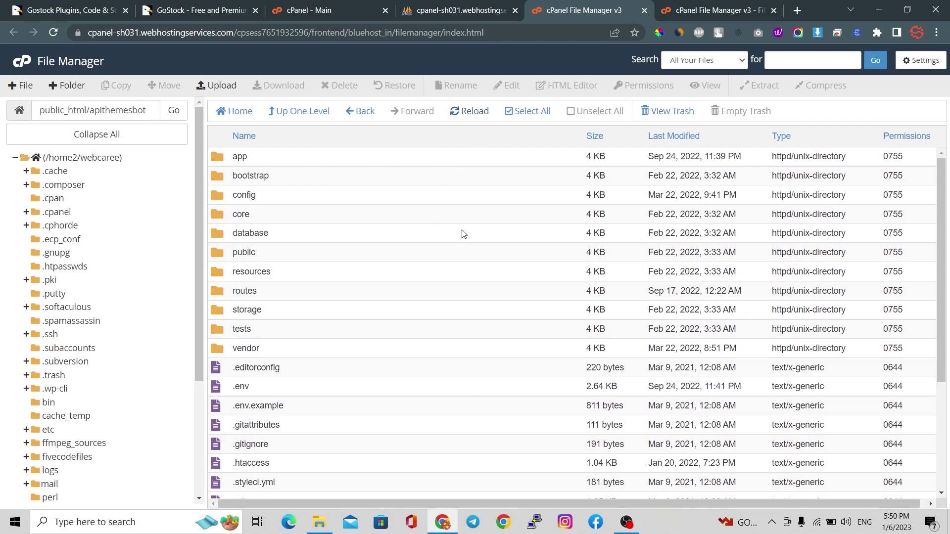
key(ctrl+shift+Tab)
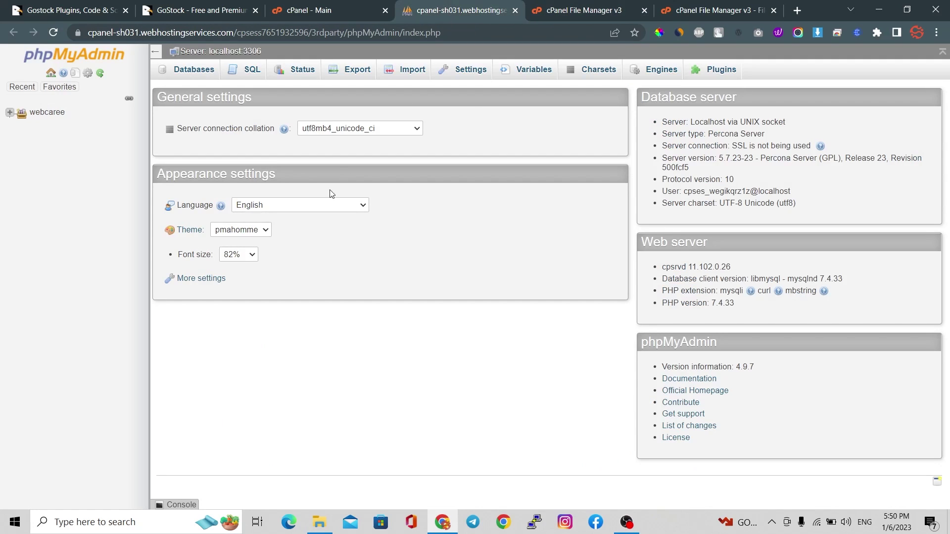
click(10, 113)
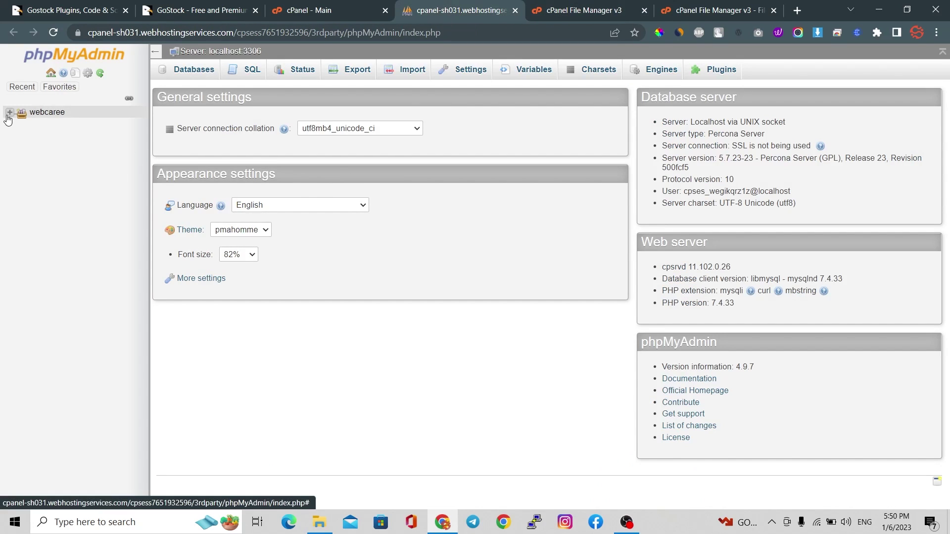
scroll(41, 234, down, 15)
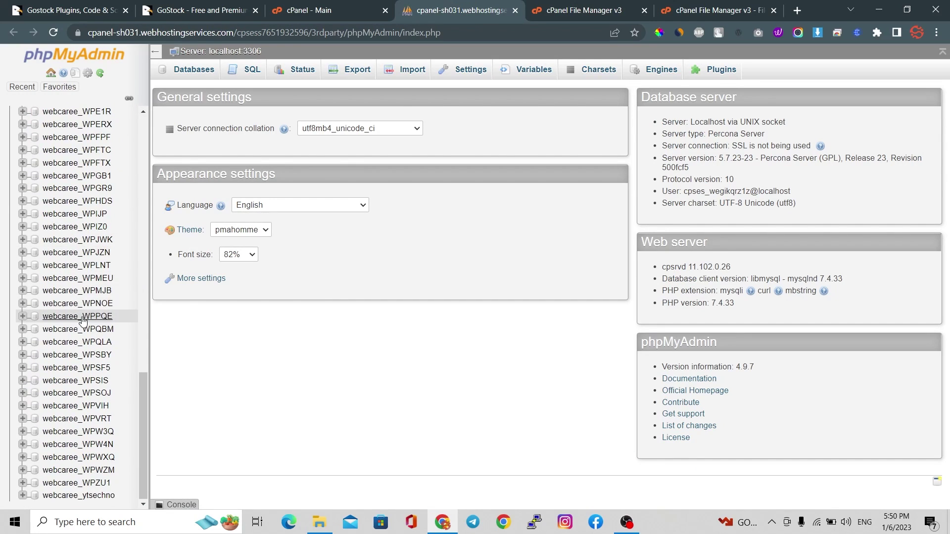
scroll(83, 320, up, 3)
scroll(88, 240, up, 1)
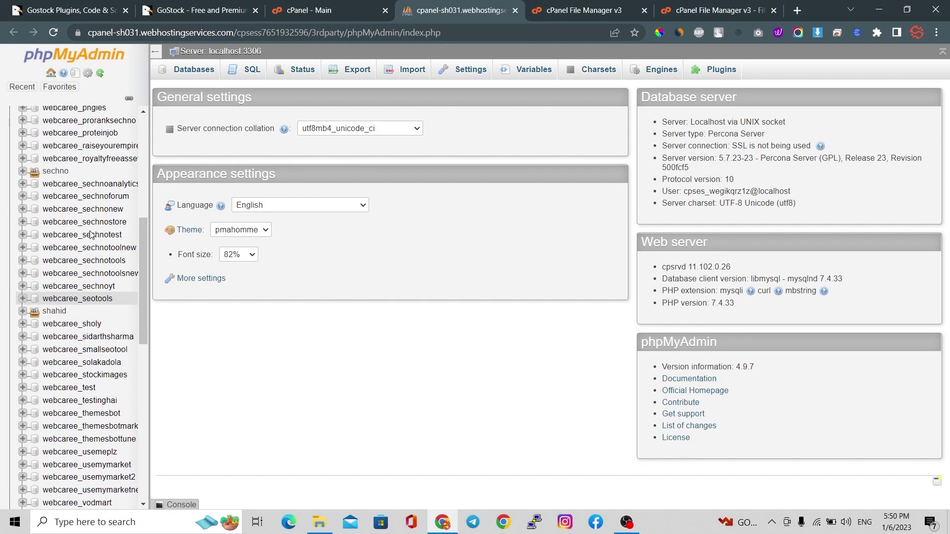
scroll(94, 238, up, 5)
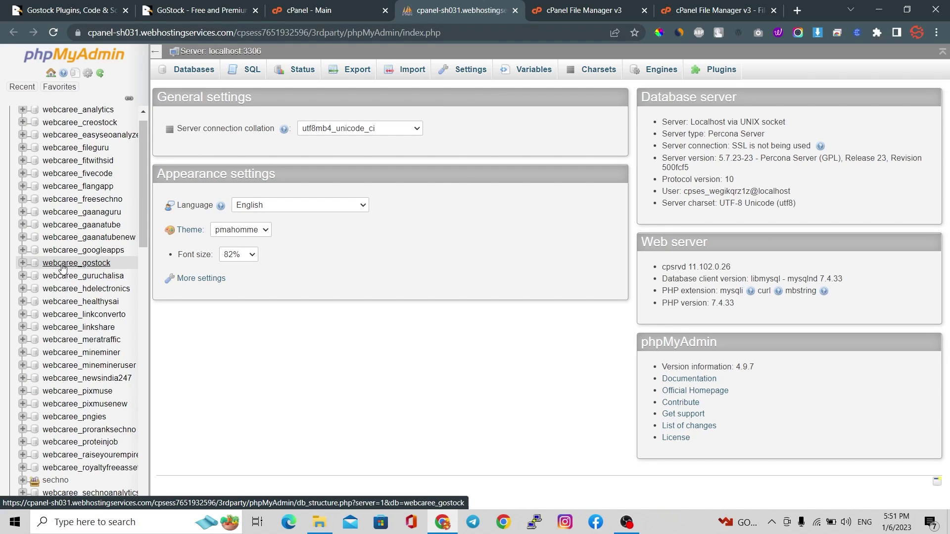
click(89, 266)
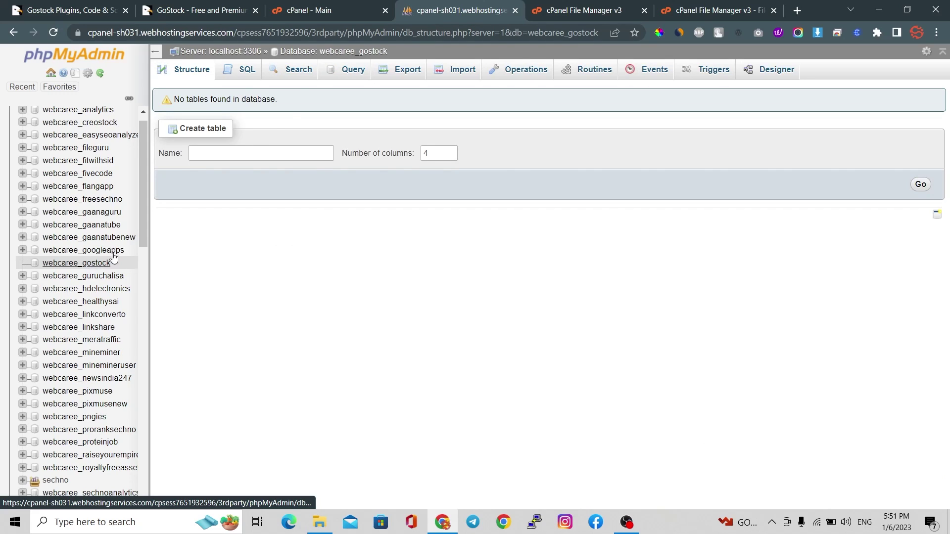
Import gostock.sql from the script package's MySQL folder into the webcaree_gostock database
click(458, 73)
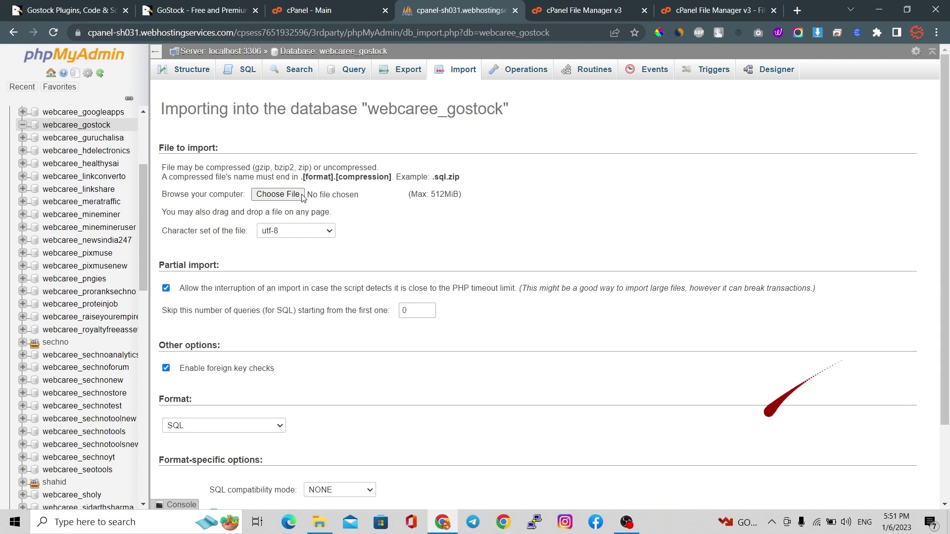
click(283, 193)
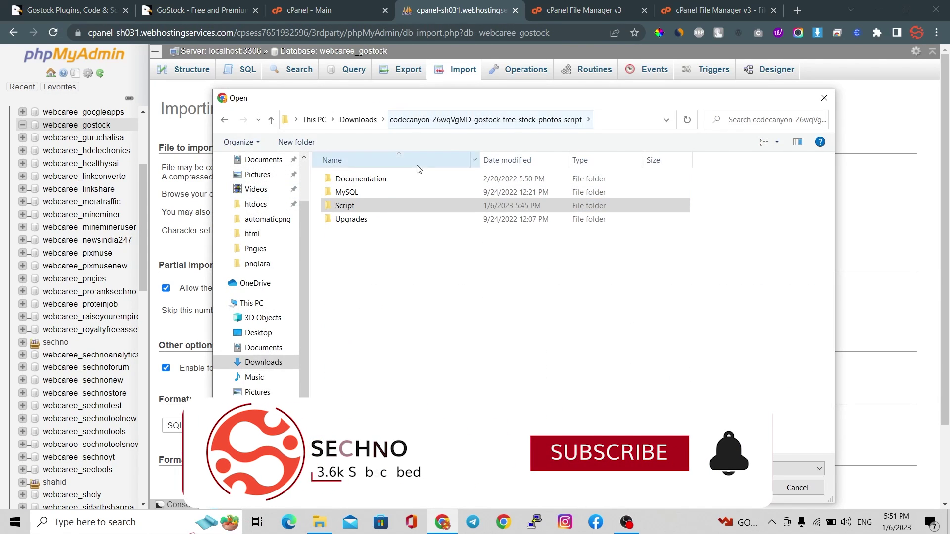
double_click(350, 194)
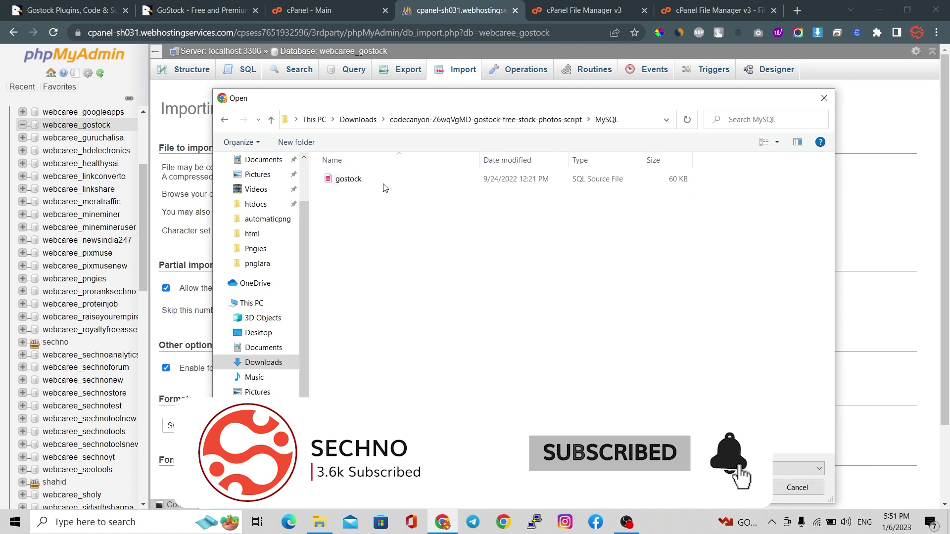
double_click(376, 179)
scroll(279, 283, down, 2)
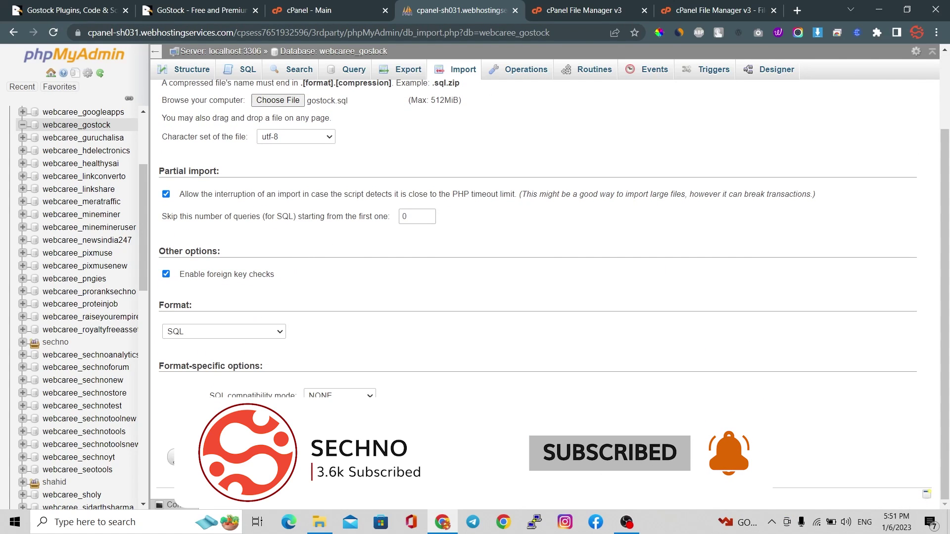
click(179, 456)
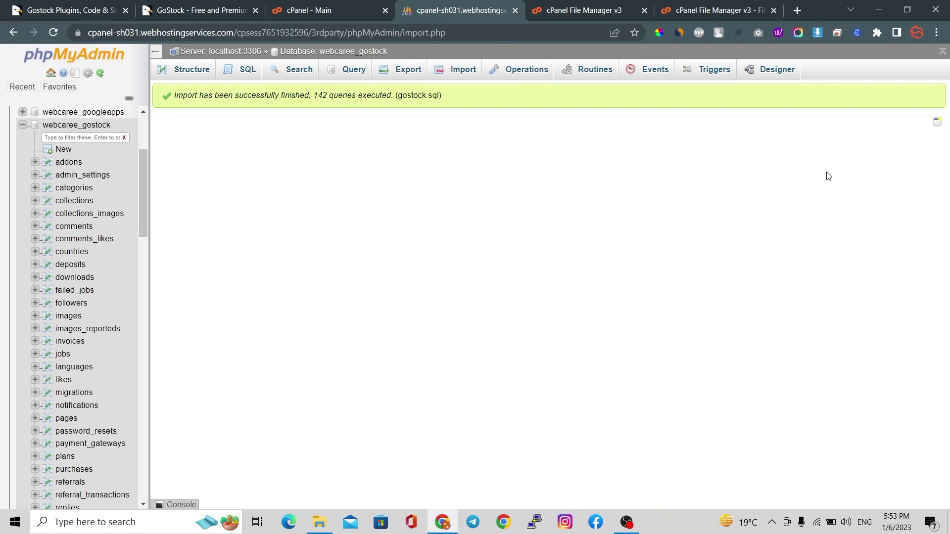
Load api.themesbot.com in a new browser tab
click(797, 10)
text(api.themesbot.com)
key(Return)
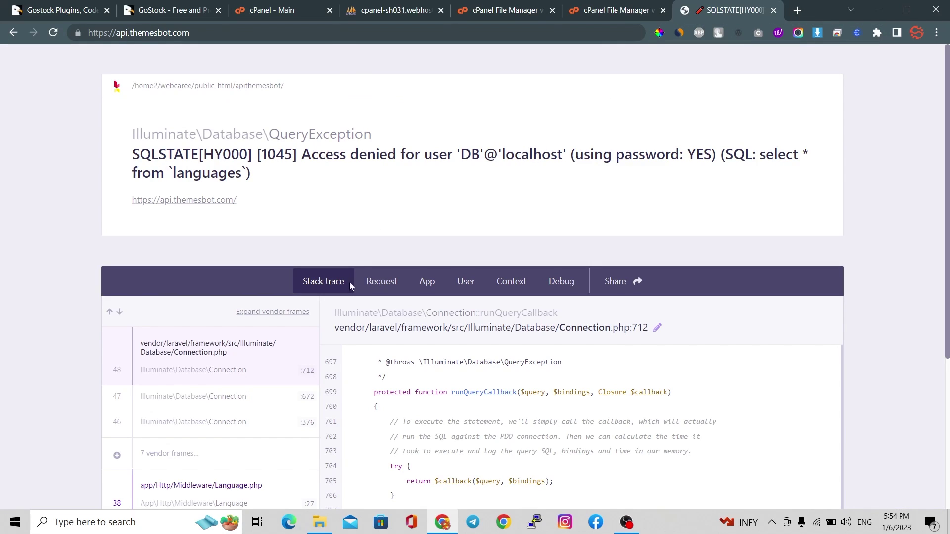
Open the index page from the script package's Documentation folder and go to its Installation section
click(319, 522)
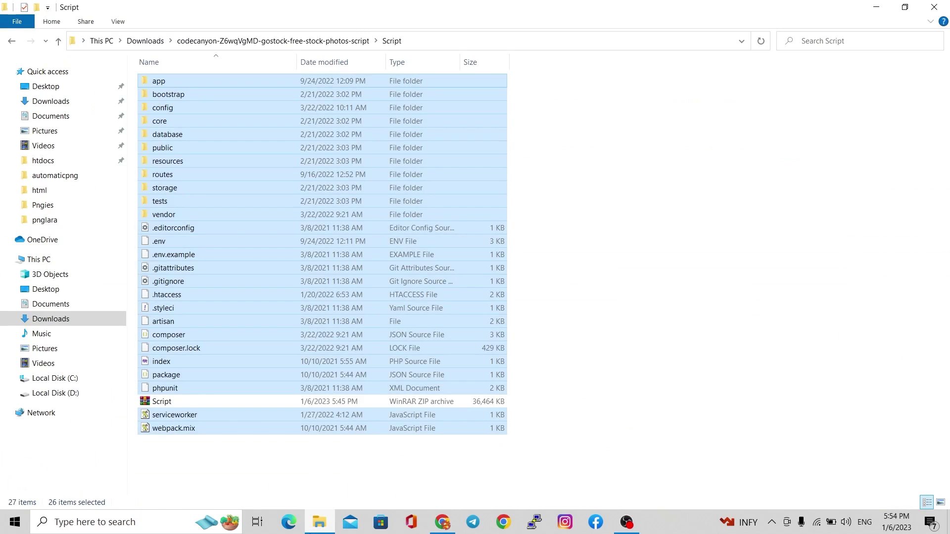
click(290, 44)
double_click(254, 81)
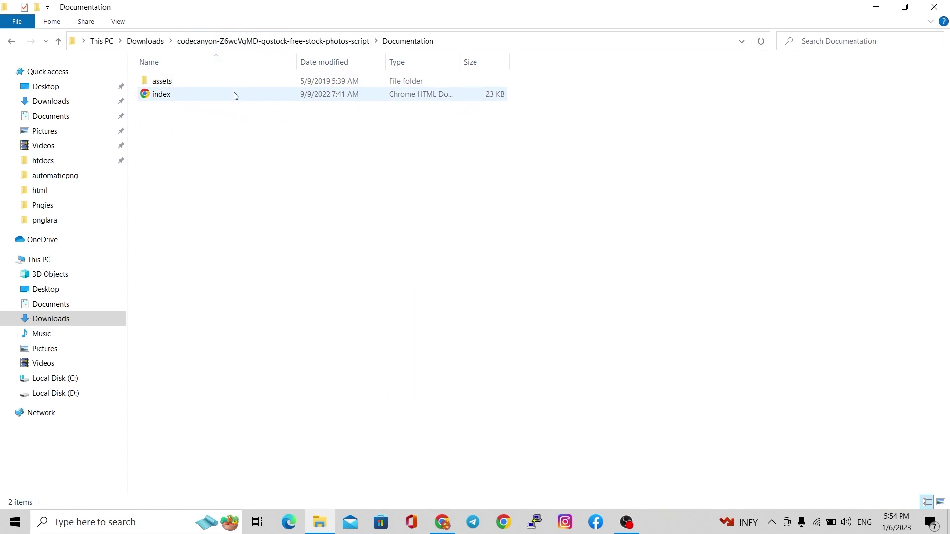
double_click(235, 95)
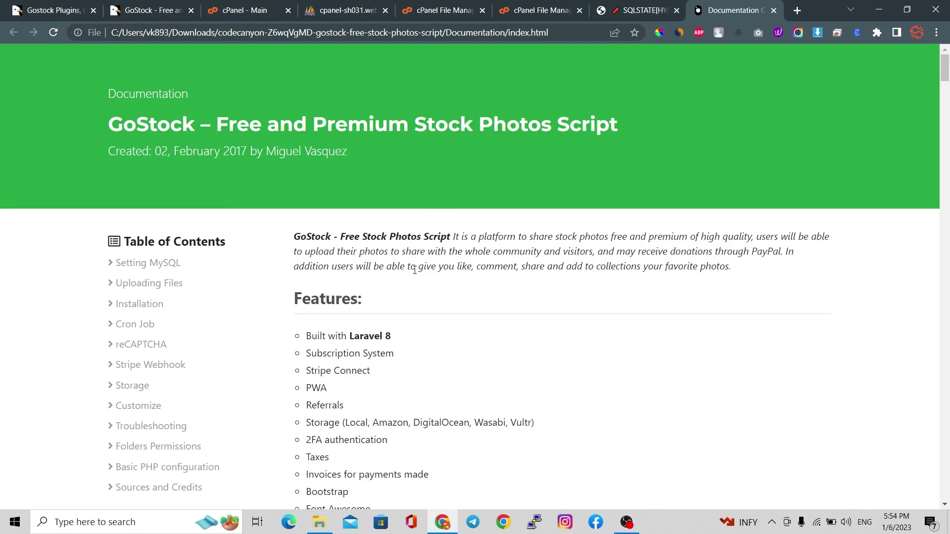
scroll(415, 270, down, 20)
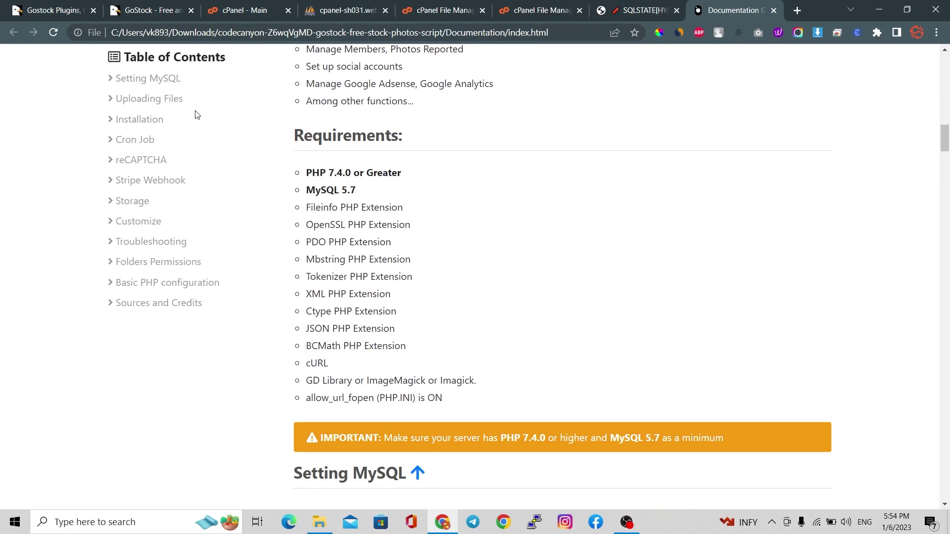
click(150, 121)
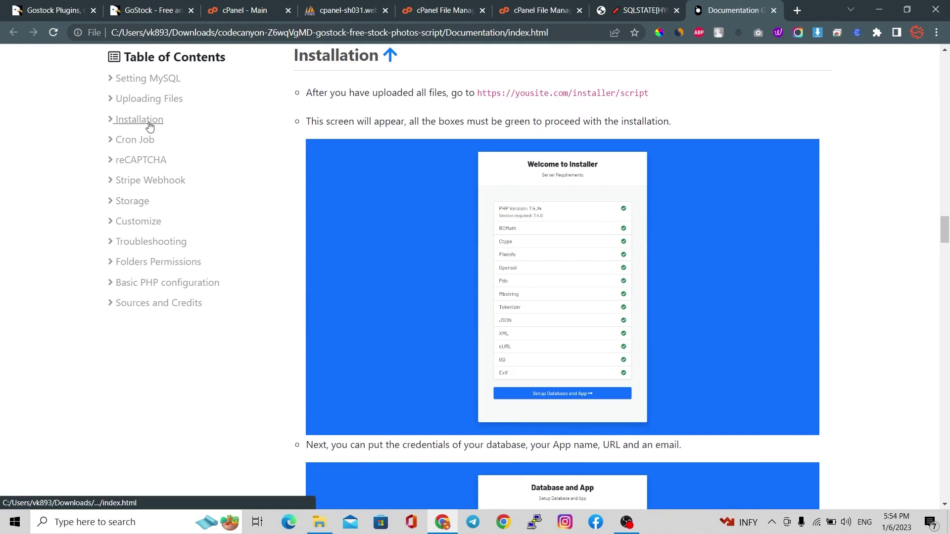
scroll(343, 268, up, 3)
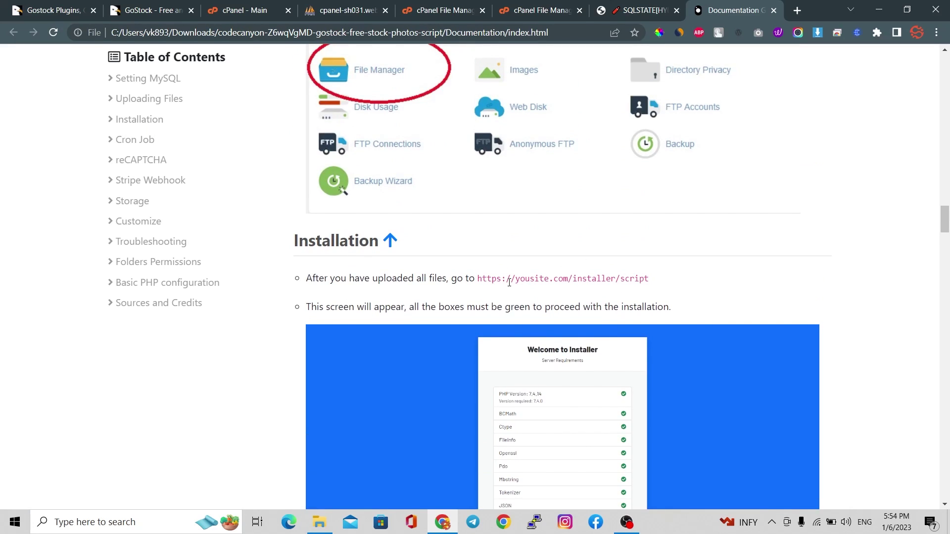
drag(658, 280, 567, 282)
key(ctrl+c)
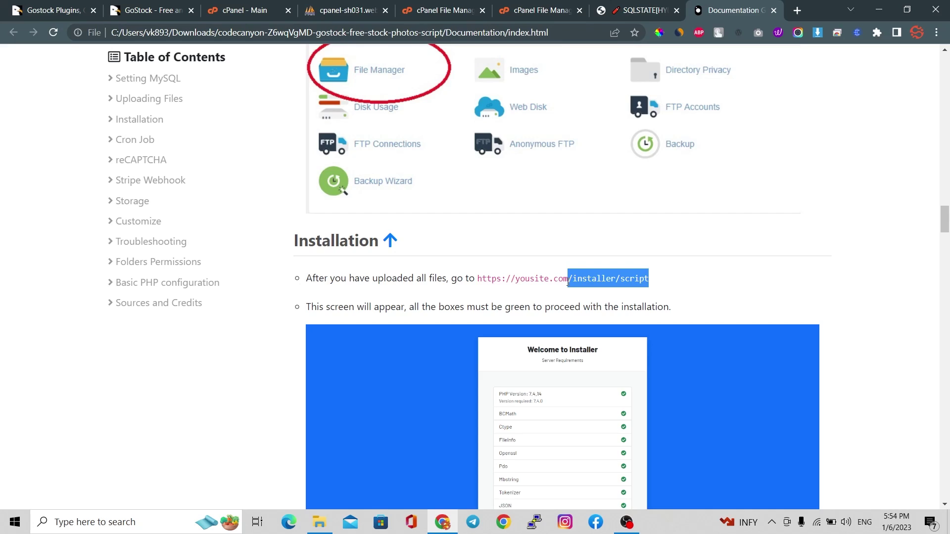
click(617, 11)
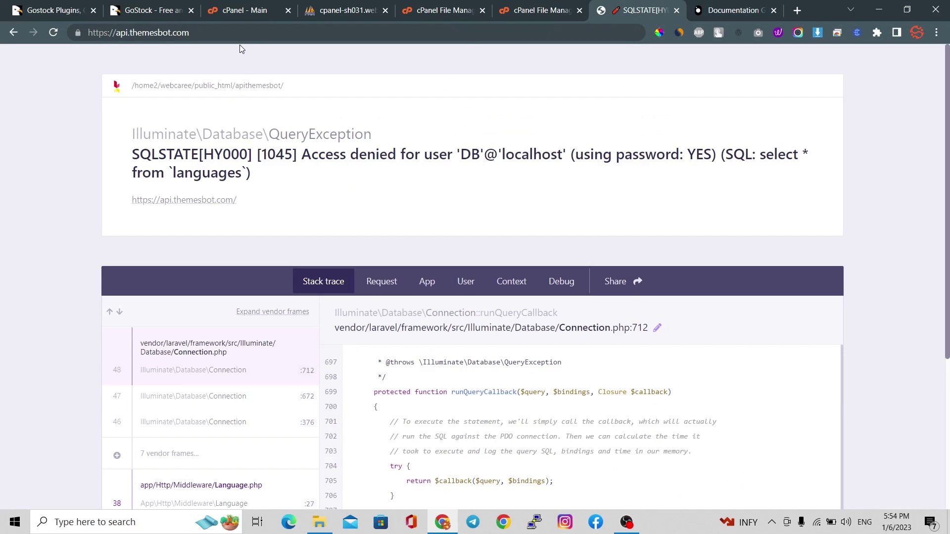
click(287, 31)
click(287, 32)
key(ctrl+v)
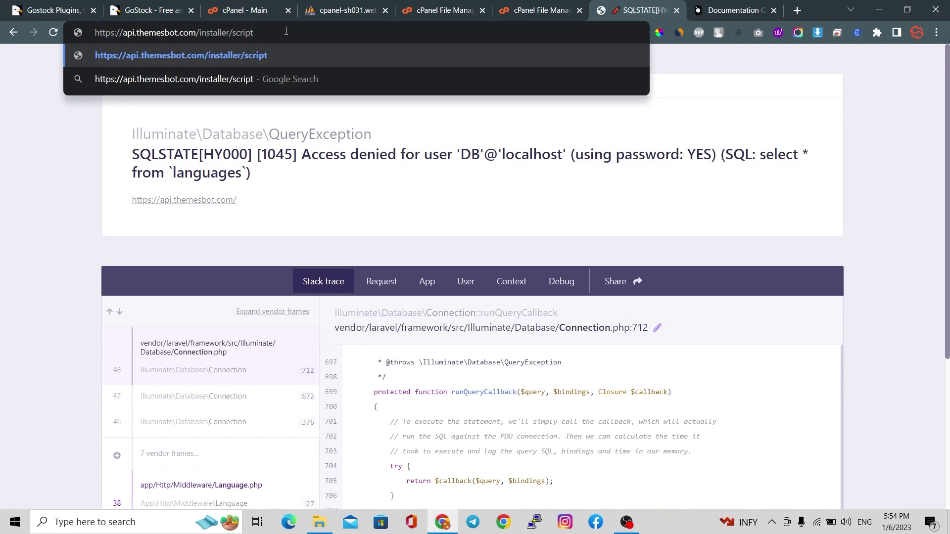
click(302, 50)
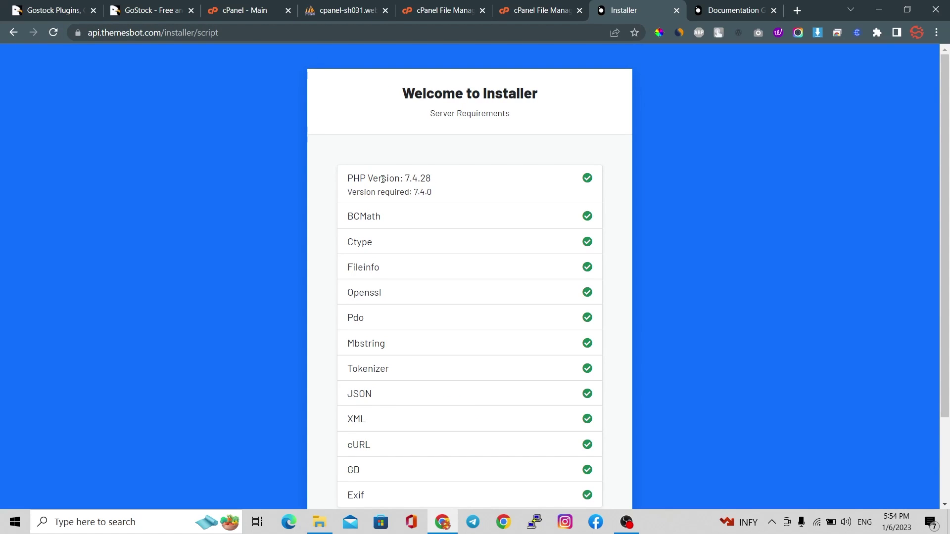
scroll(383, 179, down, 1)
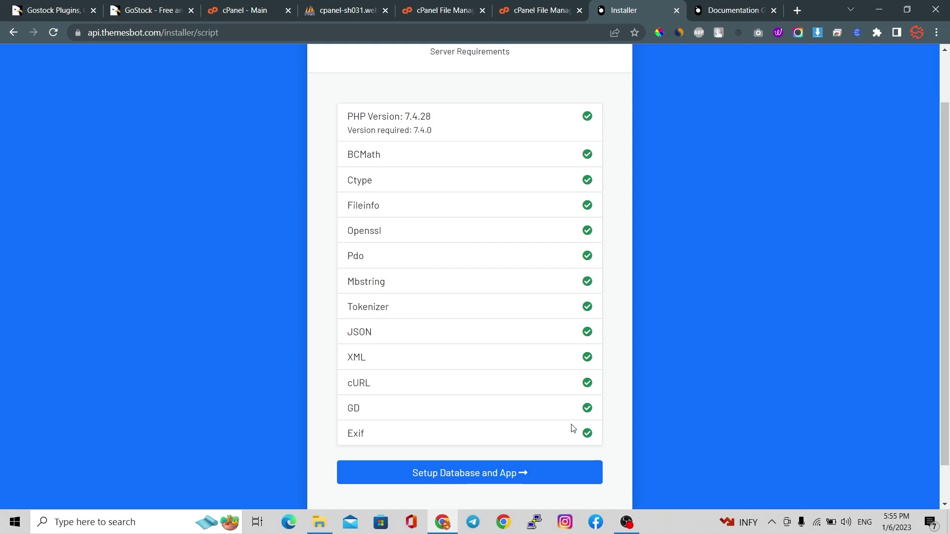
click(505, 473)
click(420, 198)
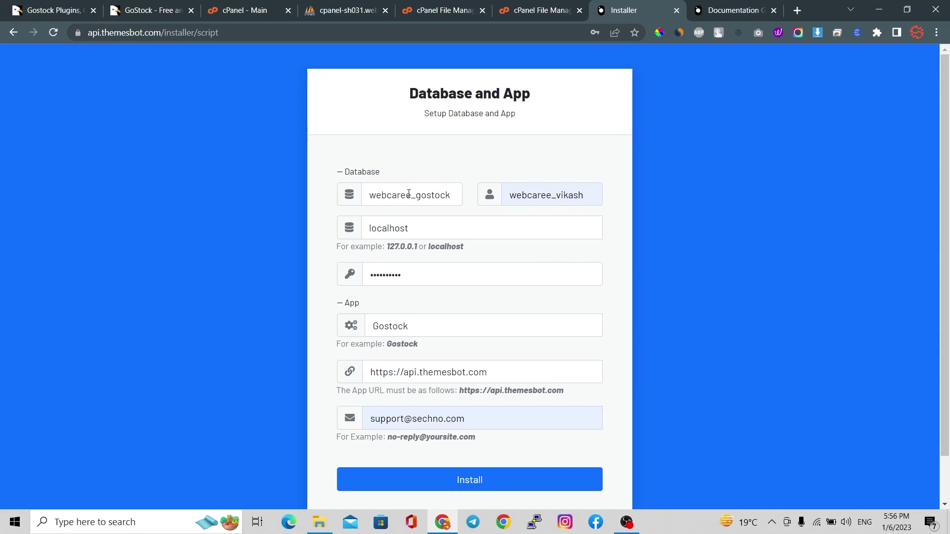
Review the database name, user, host, password, app name, app URL and email fields in the installer form
double_click(408, 193)
double_click(520, 195)
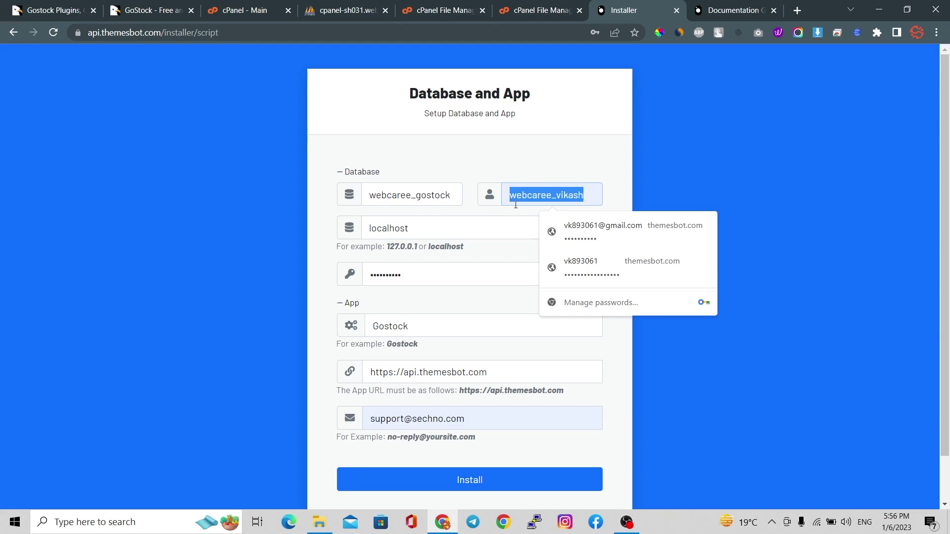
double_click(451, 232)
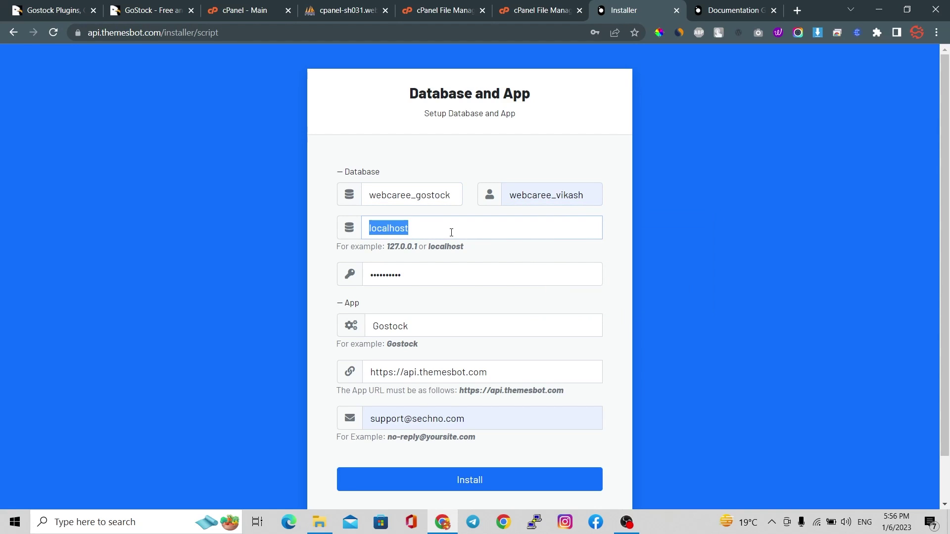
click(442, 263)
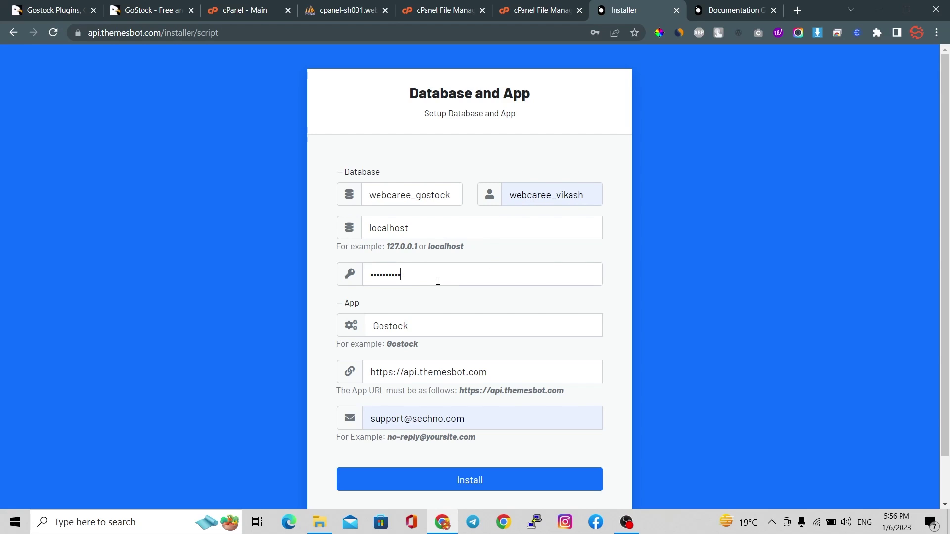
click(438, 281)
double_click(403, 324)
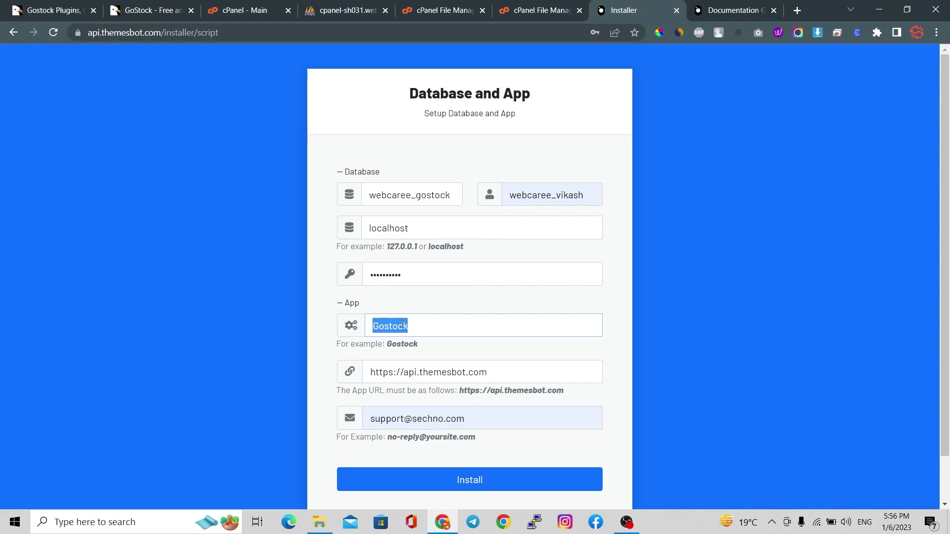
click(435, 350)
drag(417, 379, 504, 384)
click(650, 349)
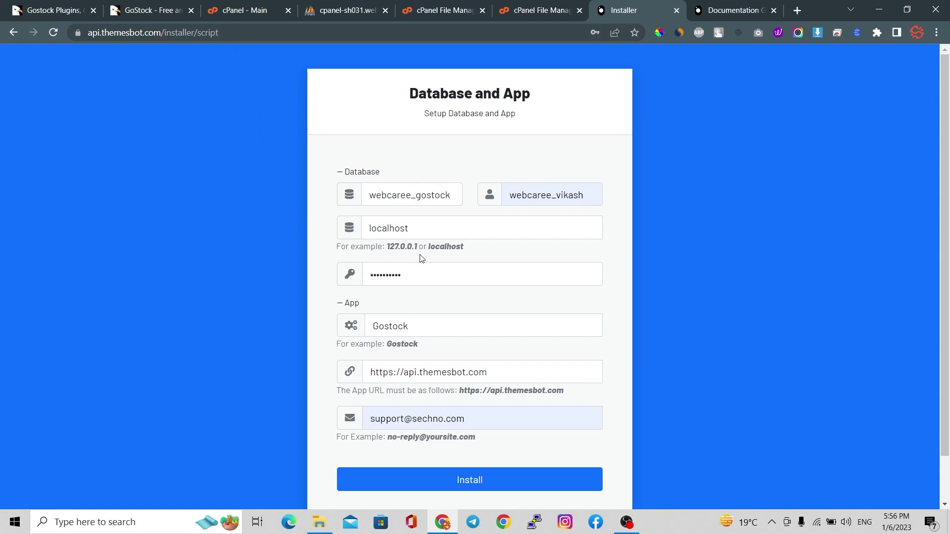
drag(465, 418, 367, 408)
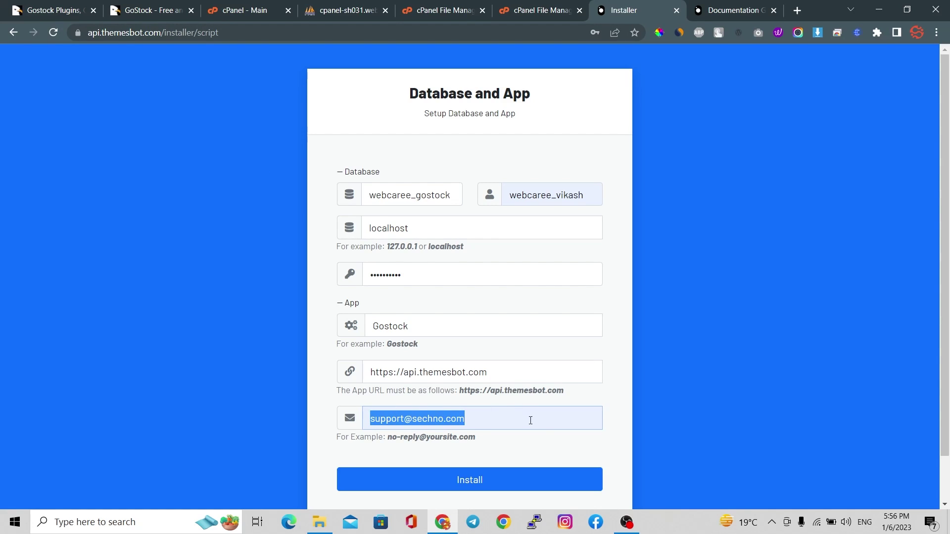
click(558, 452)
Run the installation and dismiss the browser's offer to save the password
scroll(640, 295, down, 1)
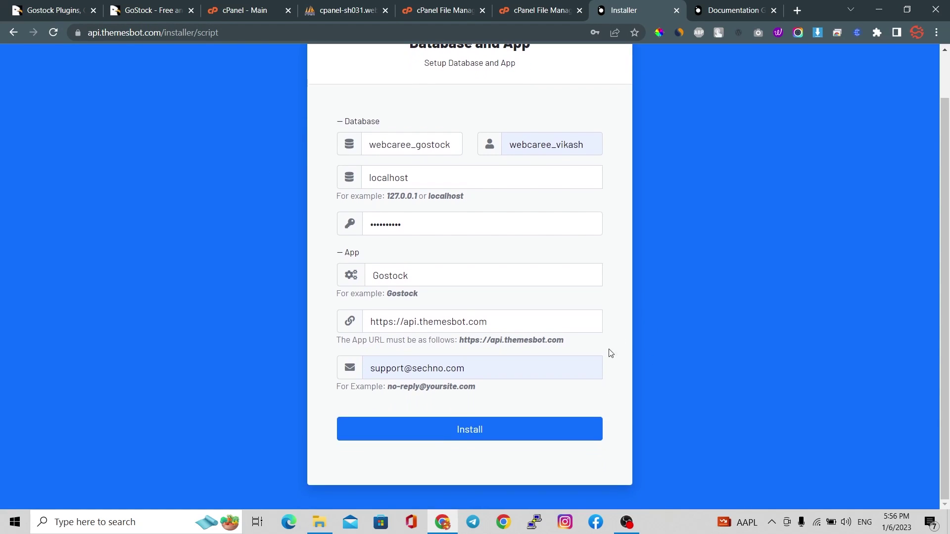
click(465, 433)
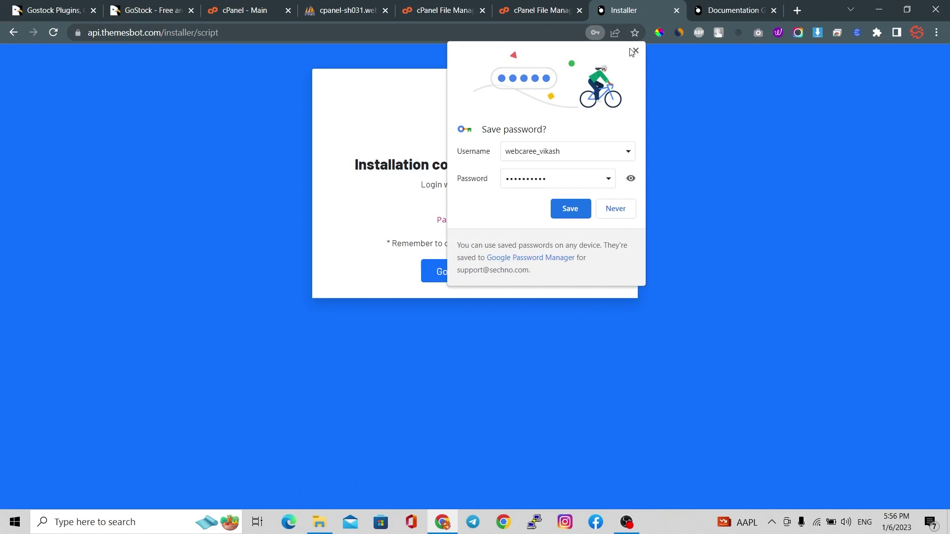
click(634, 51)
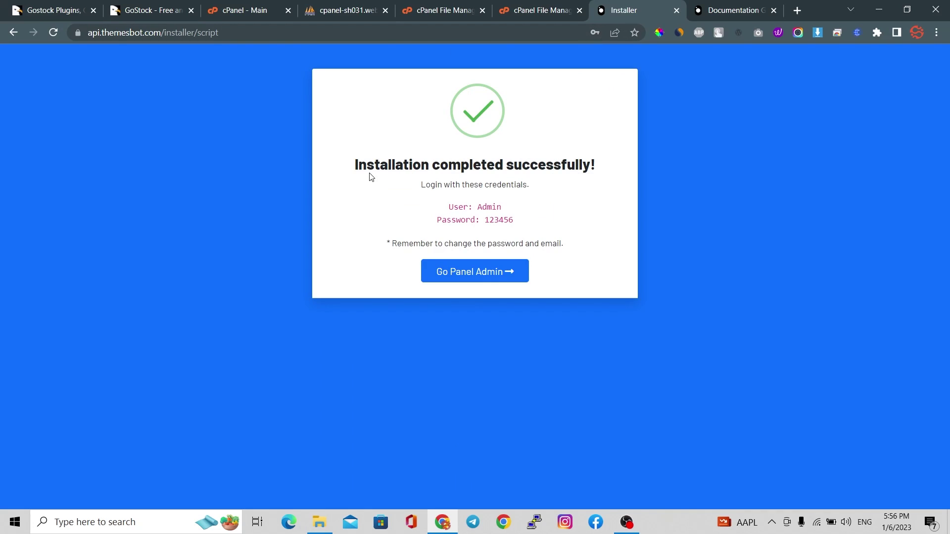
Note the admin login credentials on the installation page, go to the admin panel and look over its dashboard
double_click(480, 206)
double_click(499, 219)
click(451, 245)
click(480, 273)
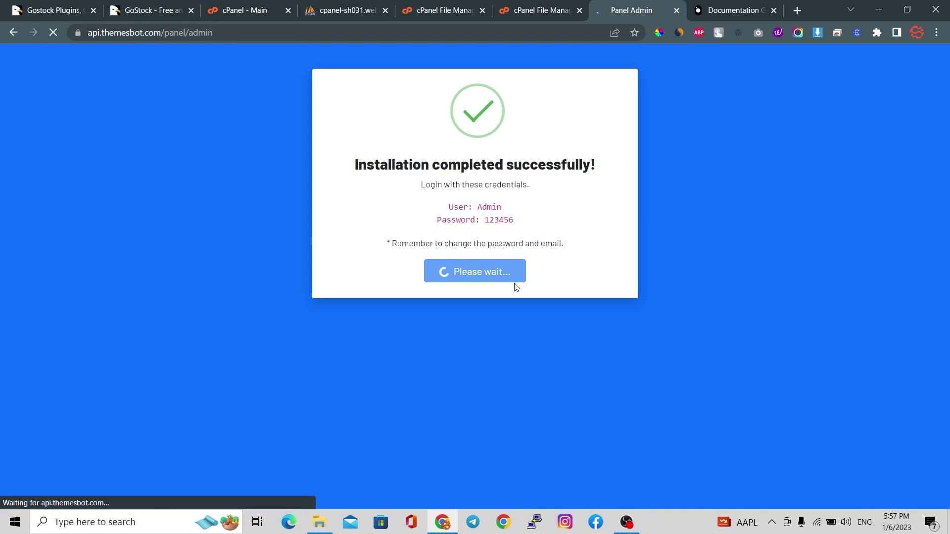
scroll(363, 225, down, 5)
scroll(363, 224, up, 5)
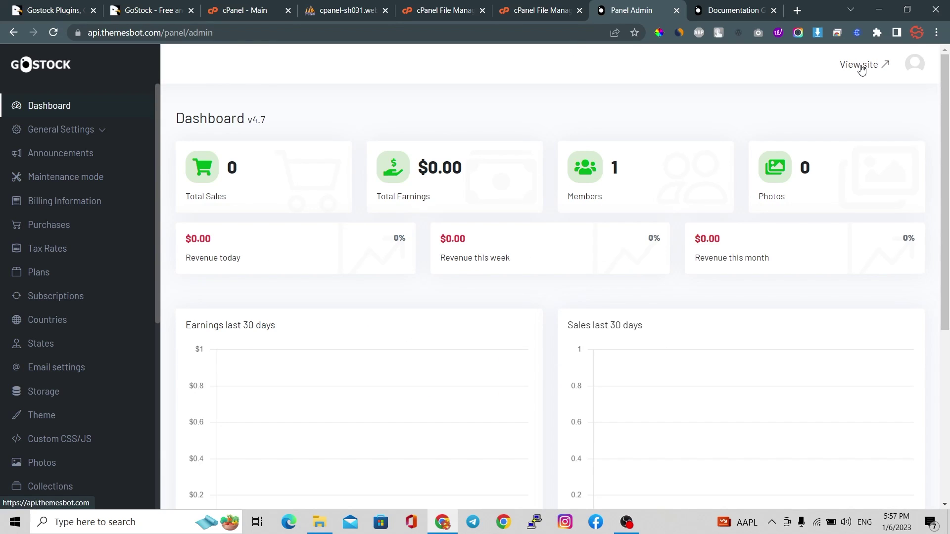
View the public Gostock site and look through its homepage sections
click(864, 65)
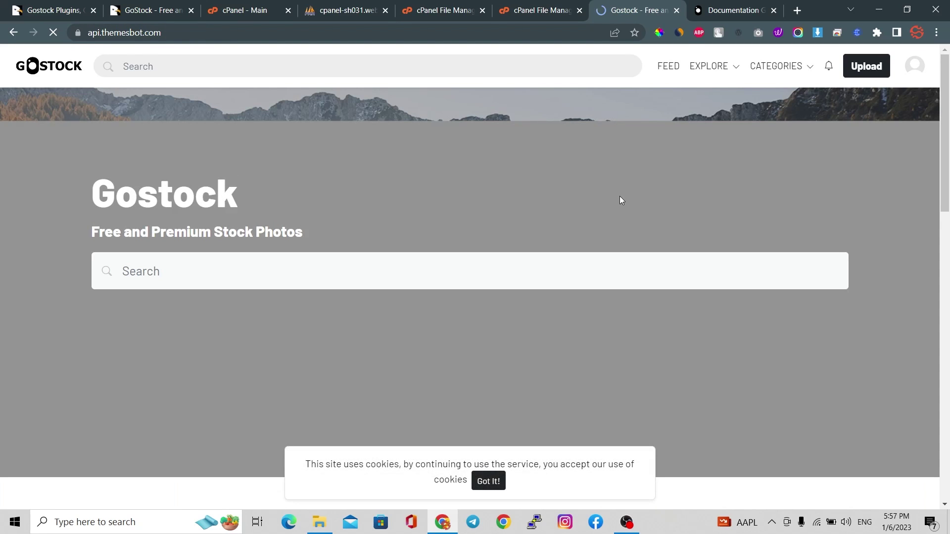
scroll(620, 198, down, 10)
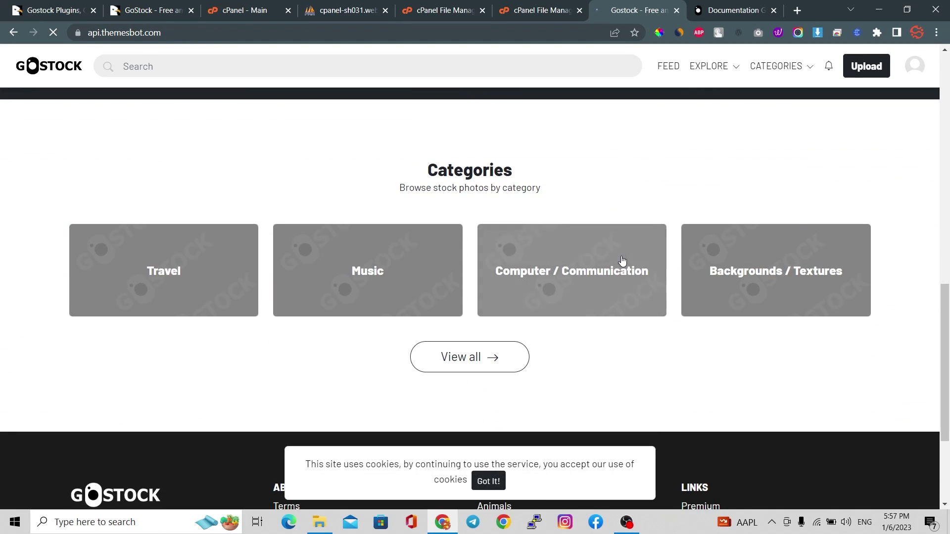
scroll(616, 275, up, 10)
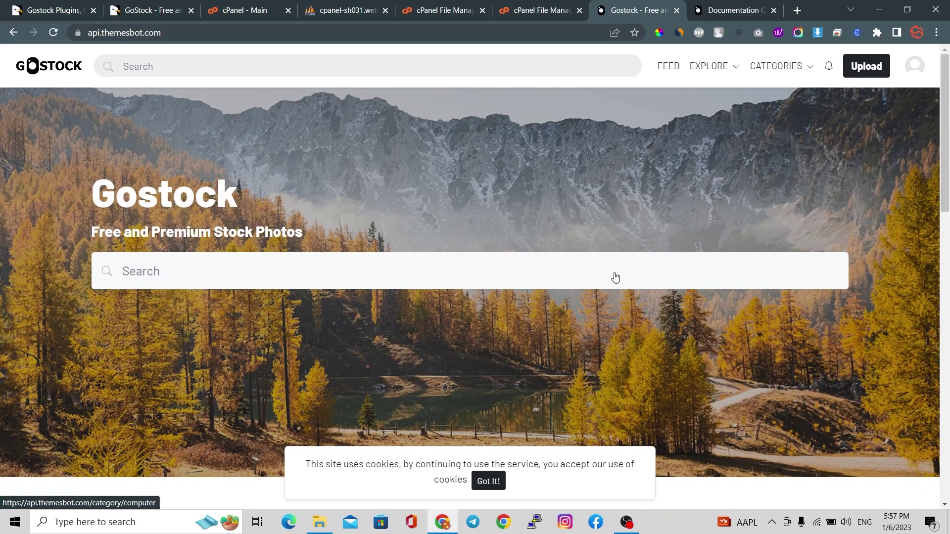
scroll(826, 149, down, 8)
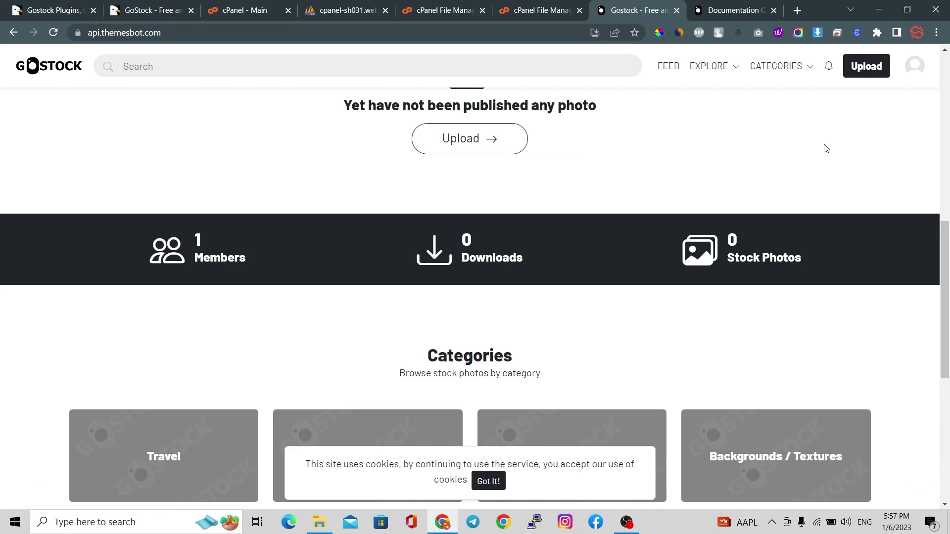
Go to the photo upload page and try to upload the pnglara image from the Downloads folder
click(866, 65)
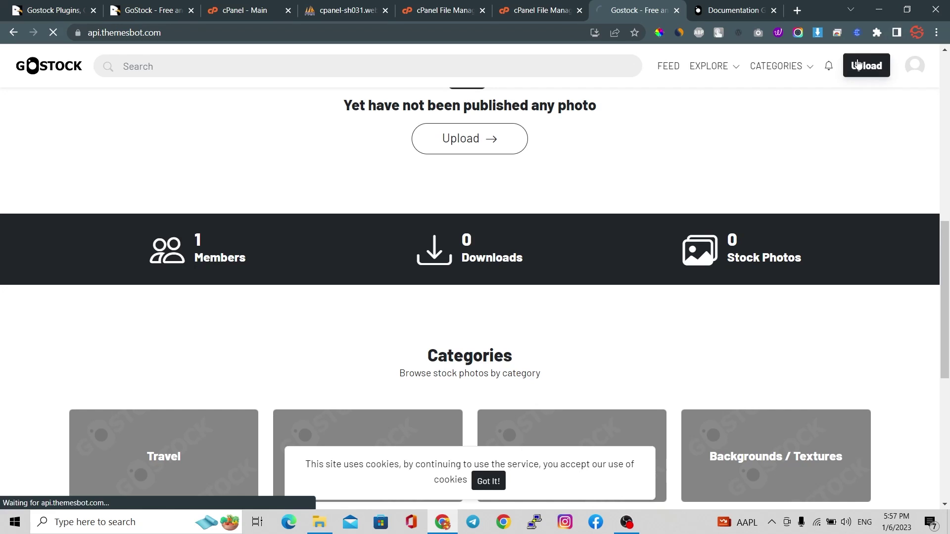
click(365, 309)
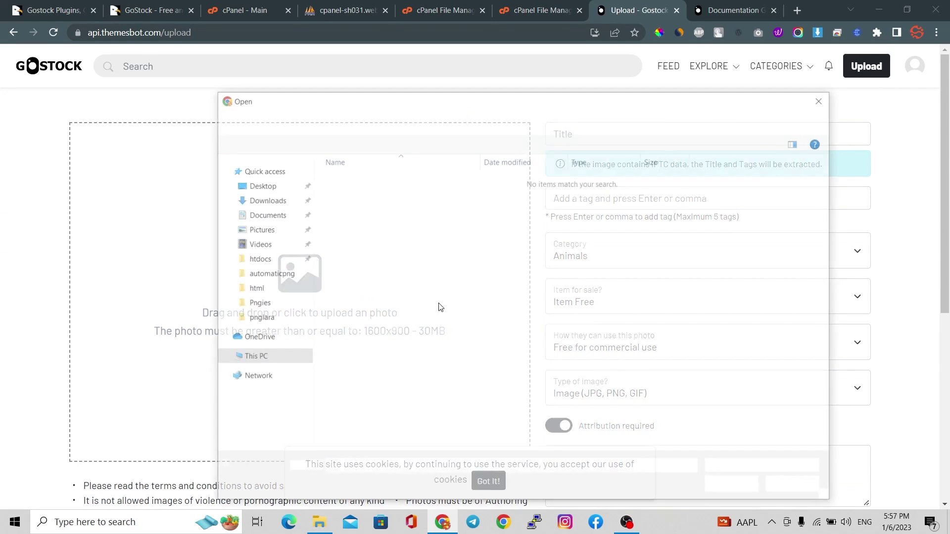
scroll(253, 232, up, 2)
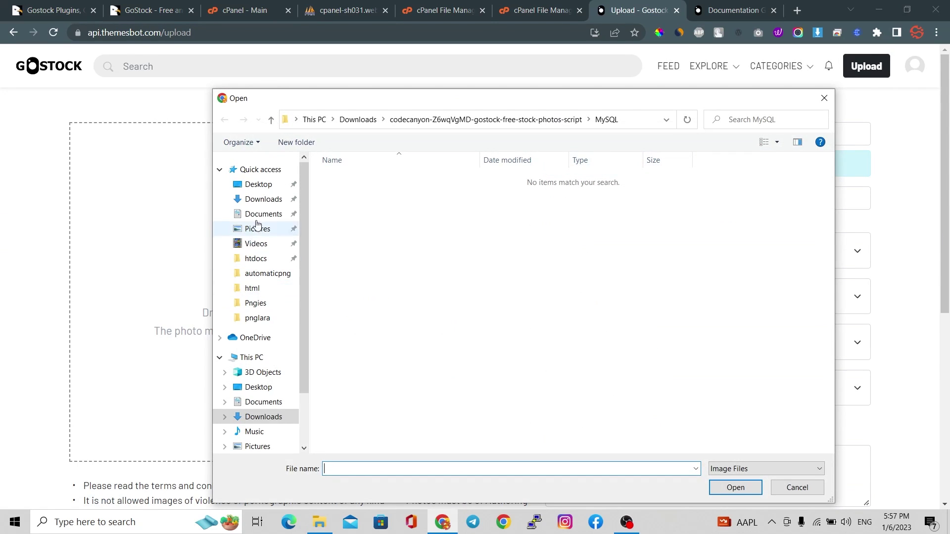
click(255, 184)
click(257, 199)
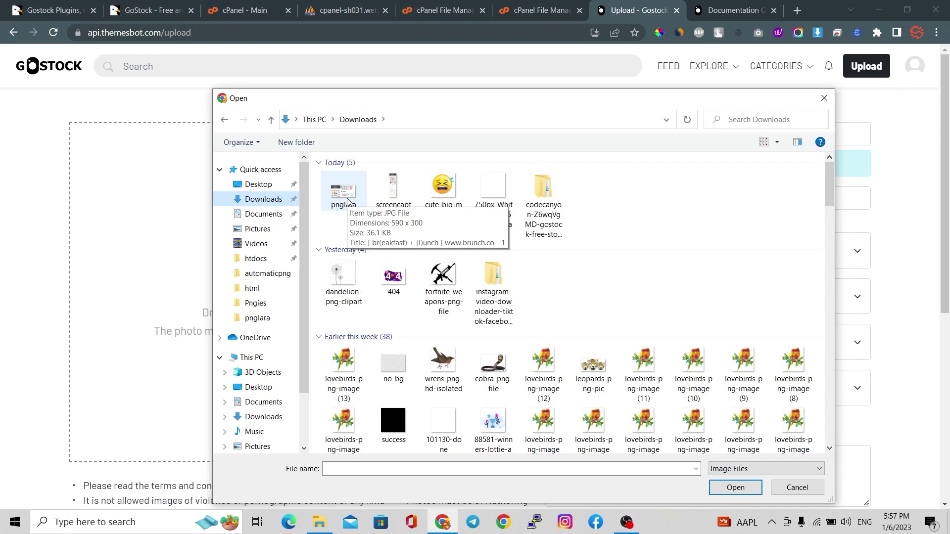
double_click(348, 201)
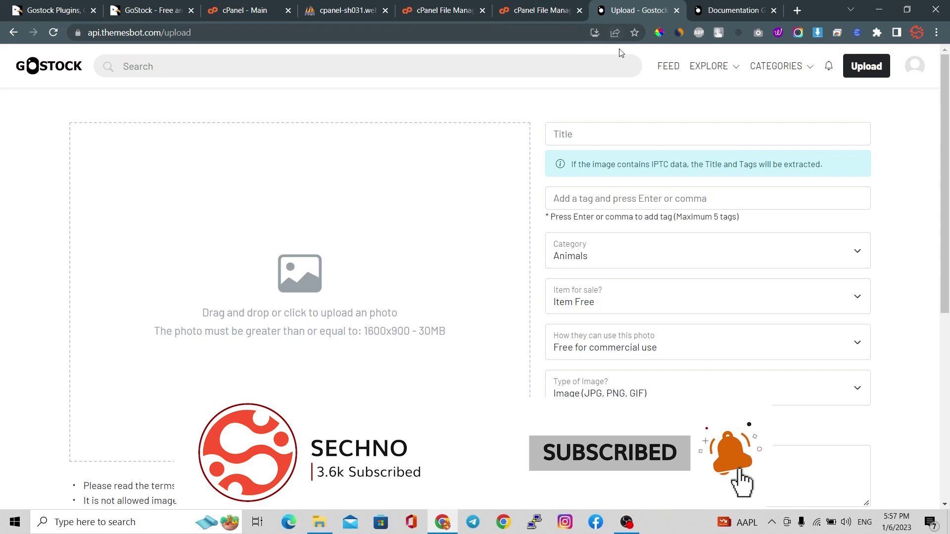
Open the admin panel in a new browser tab and go to the Limits page of General Settings
click(915, 66)
right_click(879, 106)
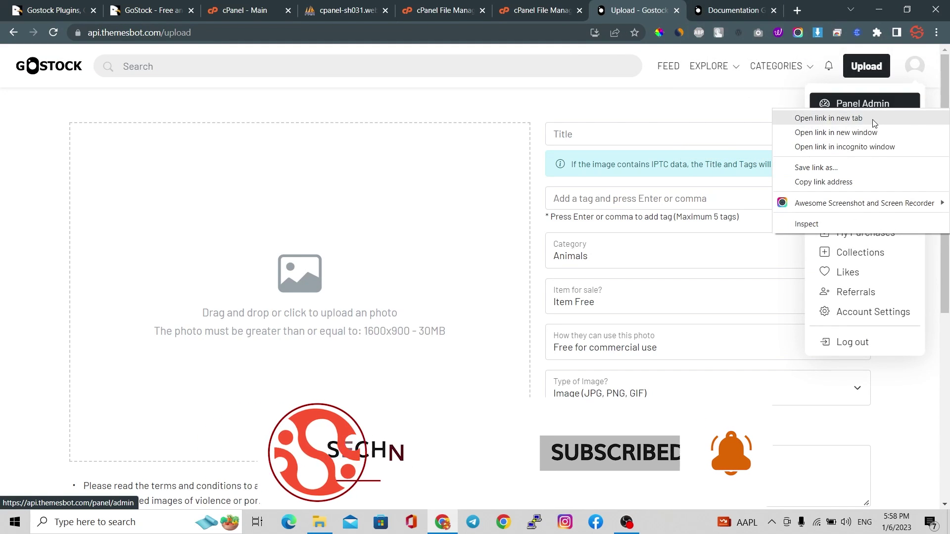
click(829, 118)
click(707, 10)
scroll(322, 223, up, 10)
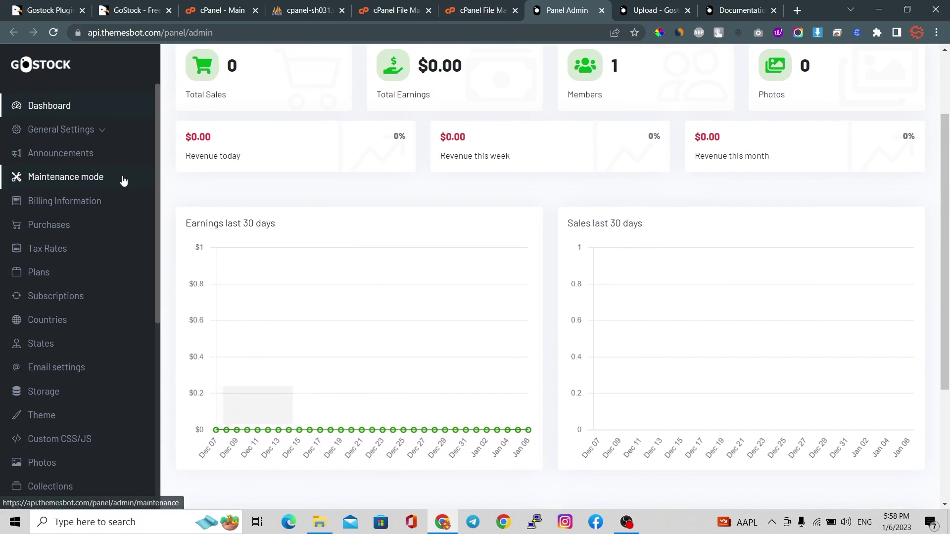
click(87, 134)
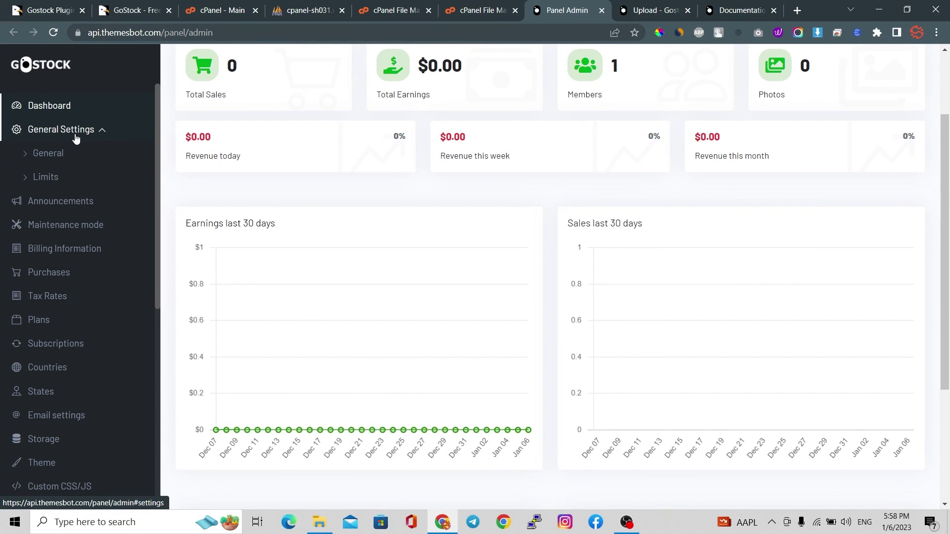
click(45, 178)
scroll(375, 193, down, 5)
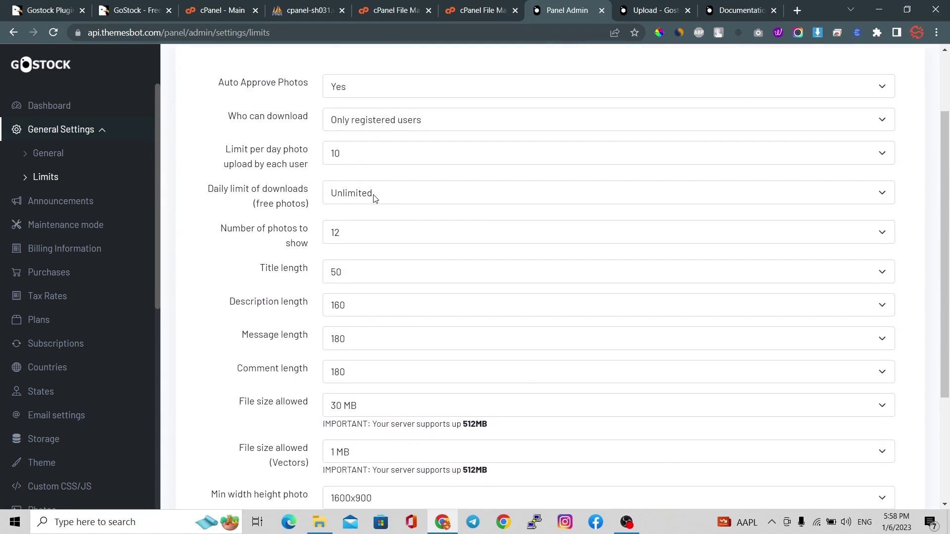
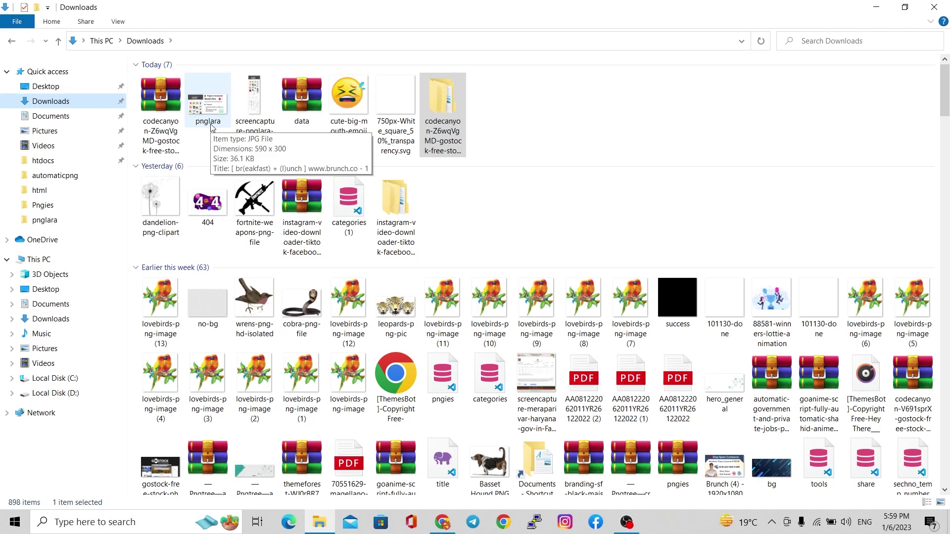
Close the Downloads window and open the resources/views folder of apithemesbot in the cPanel File Manager
click(934, 7)
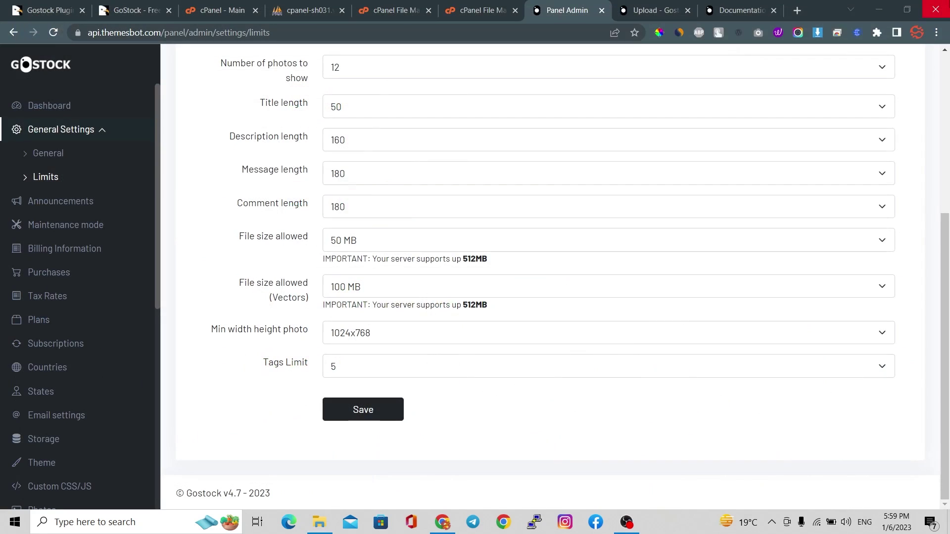
click(477, 10)
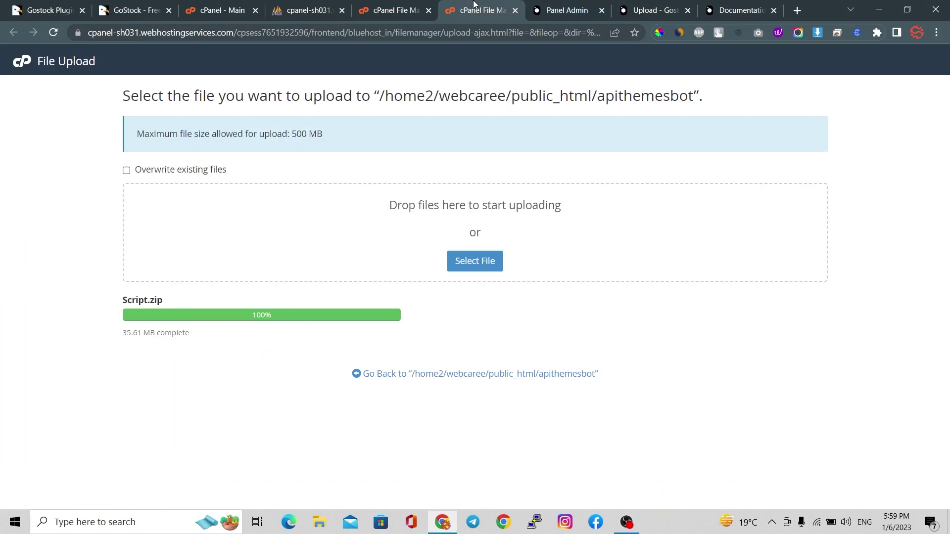
click(393, 10)
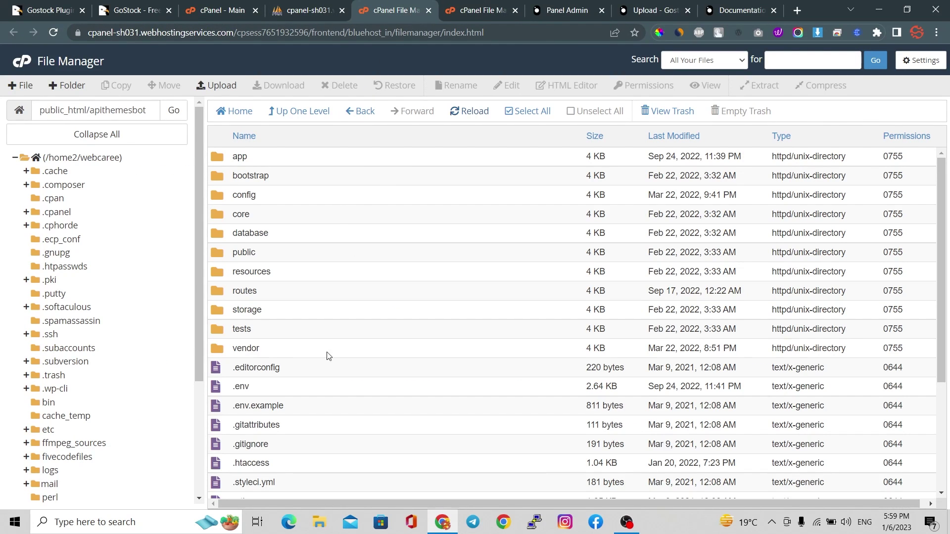
double_click(297, 269)
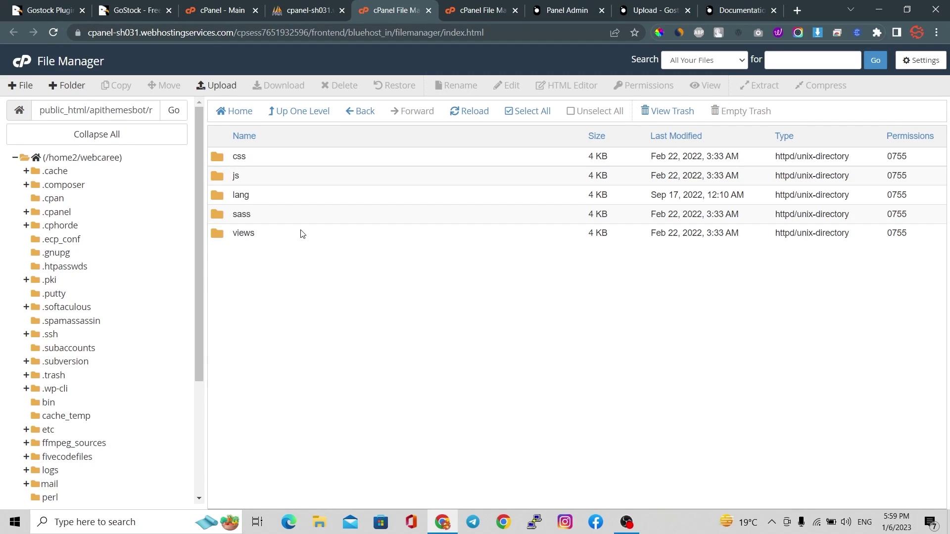
double_click(303, 234)
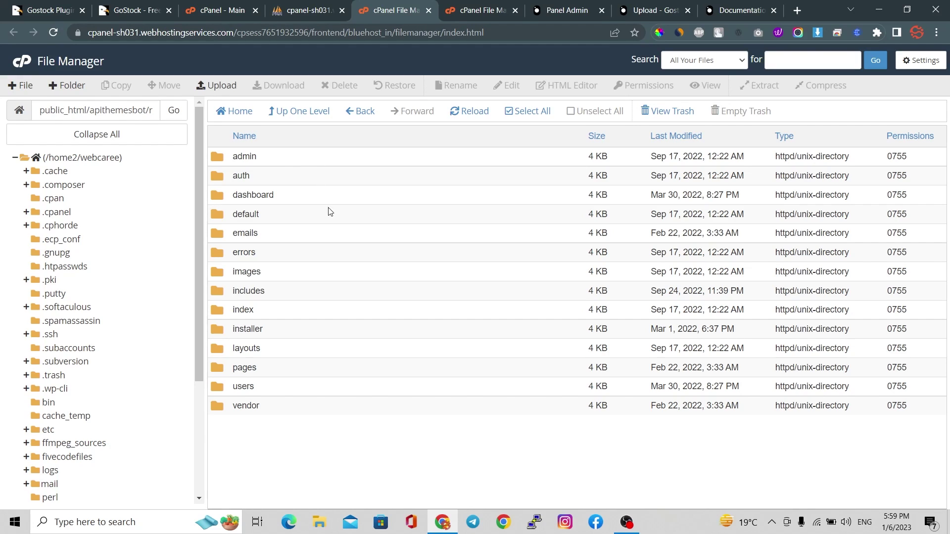
Check the available Min width height photo options on the admin panel's Limits page
click(569, 9)
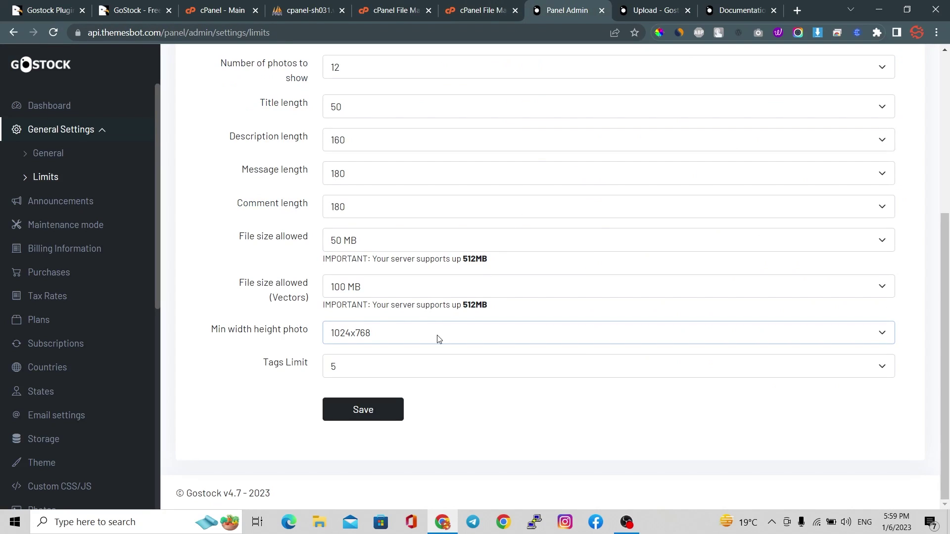
click(395, 335)
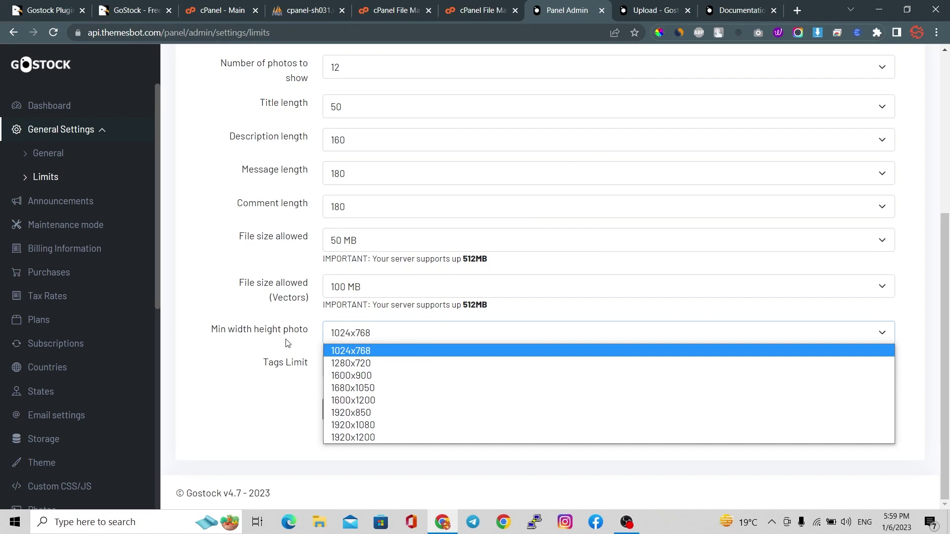
drag(236, 330, 300, 341)
click(314, 353)
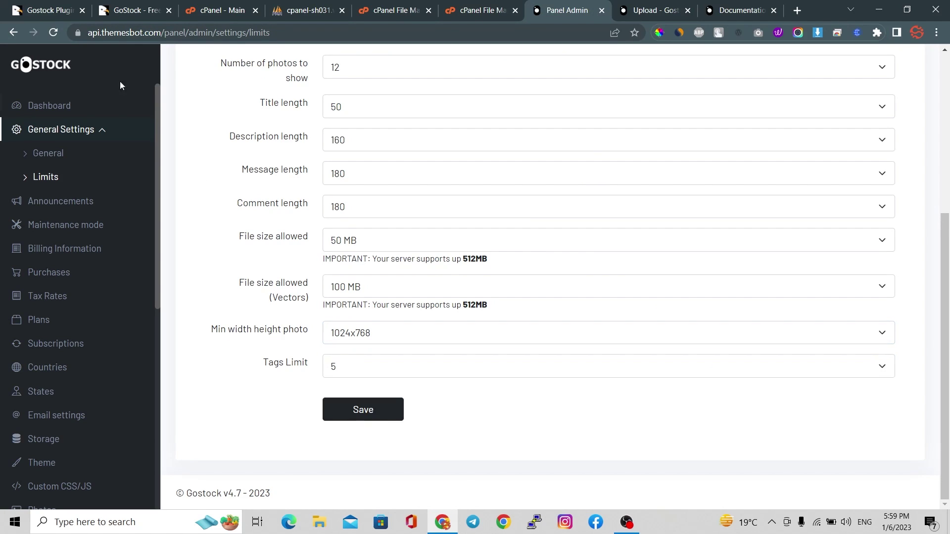
Open the admin folder inside views in the File Manager and check the Limits page's name in the admin panel
click(402, 10)
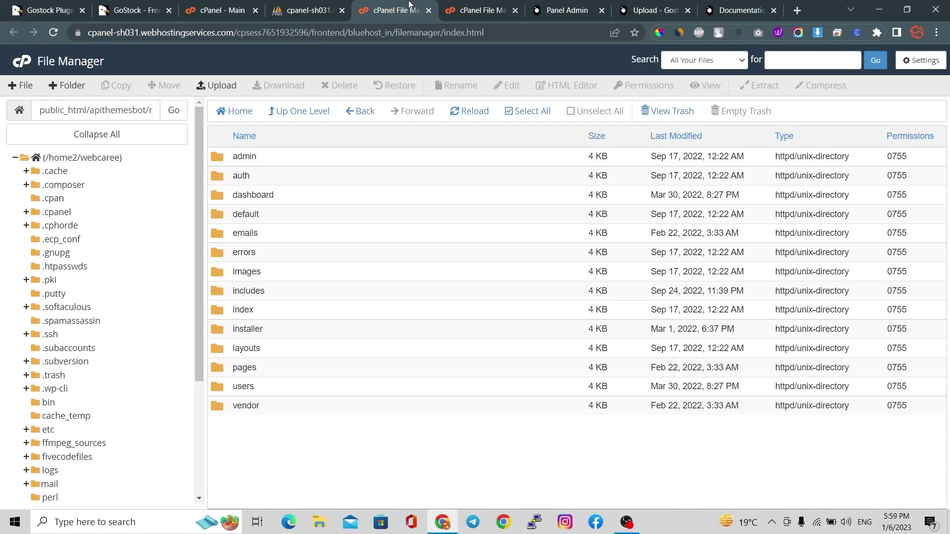
double_click(360, 162)
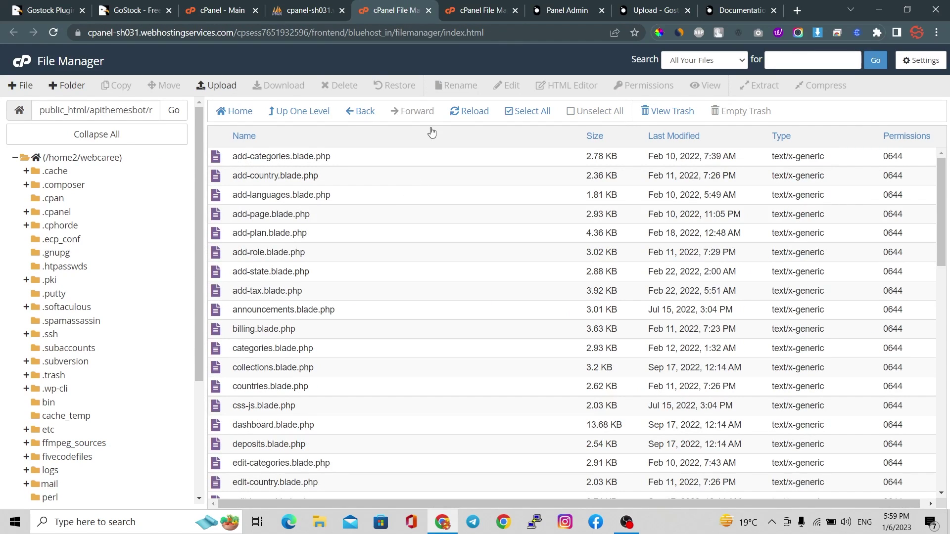
click(482, 7)
click(570, 4)
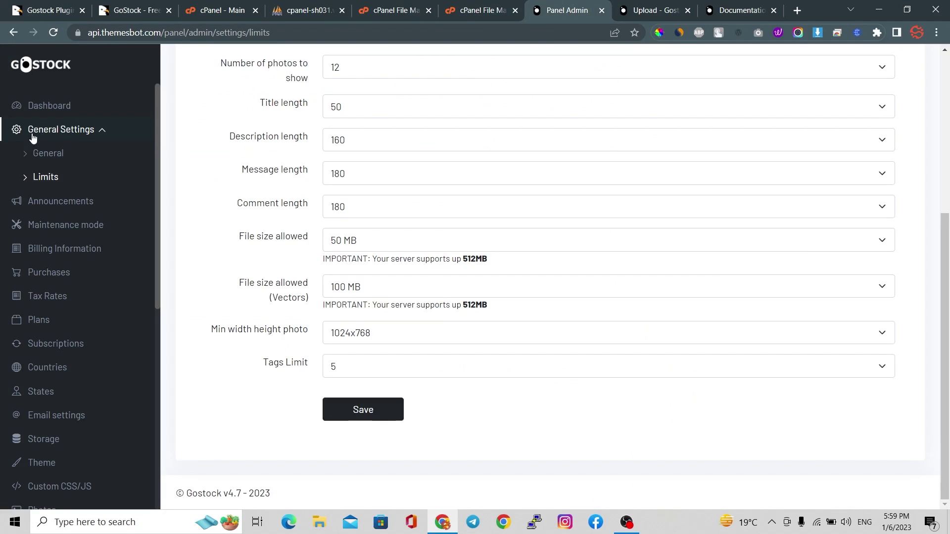
click(484, 6)
click(391, 10)
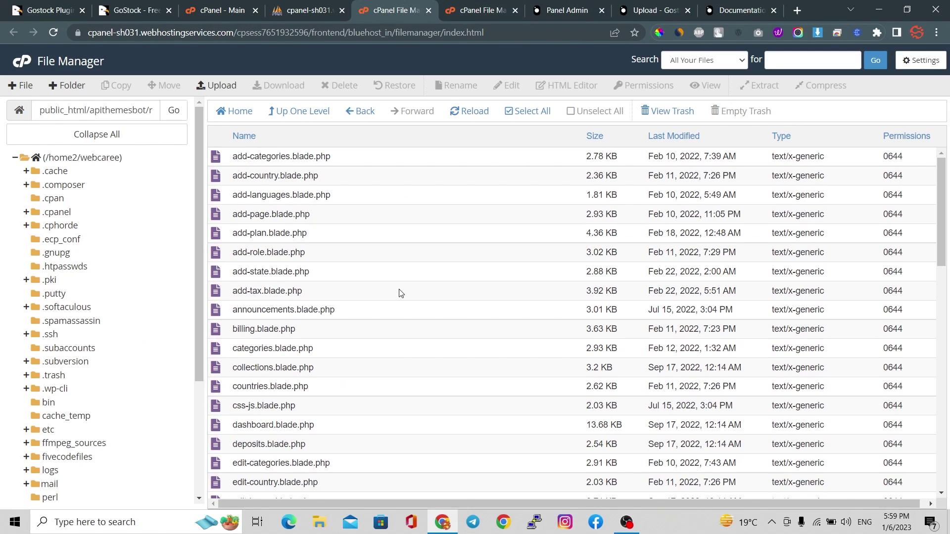
Find limits.blade.php in the admin views folder and open it in the code editor
scroll(399, 294, down, 10)
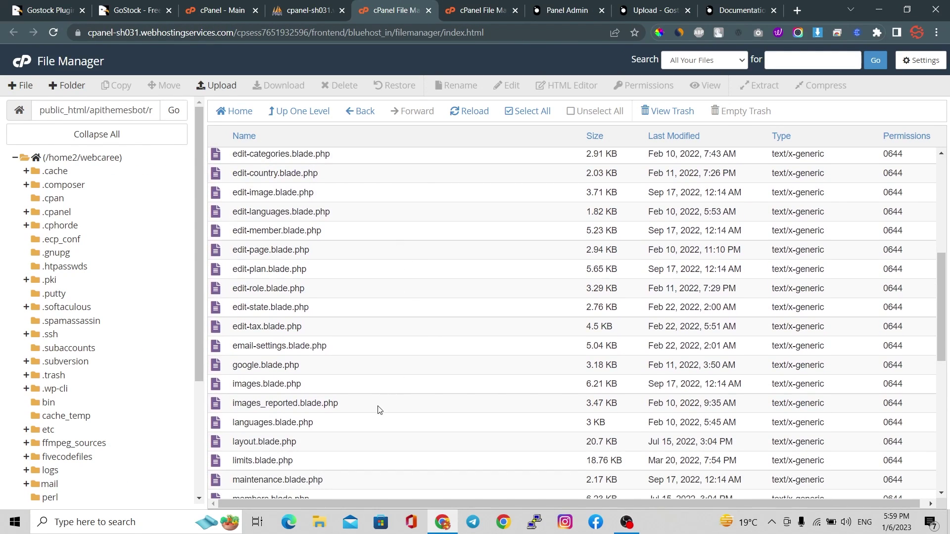
scroll(379, 411, down, 3)
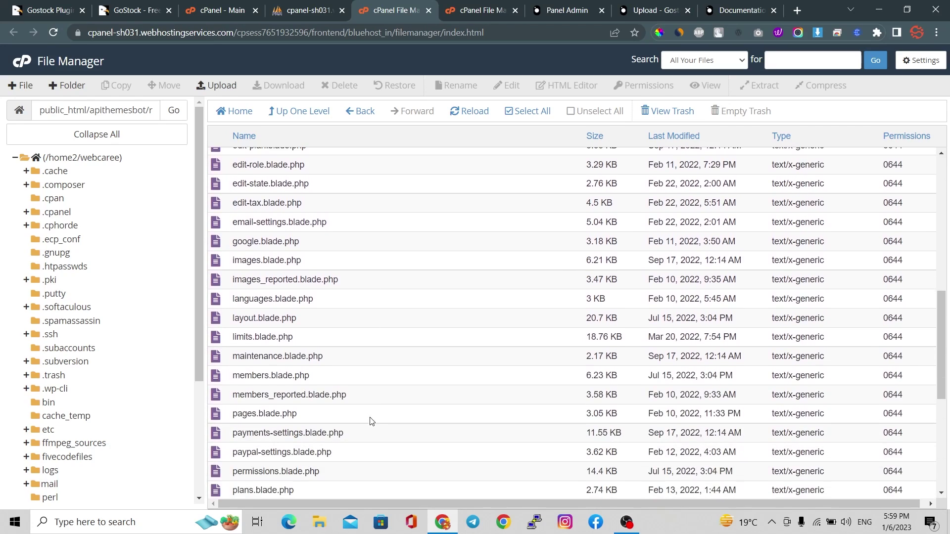
click(301, 339)
right_click(301, 339)
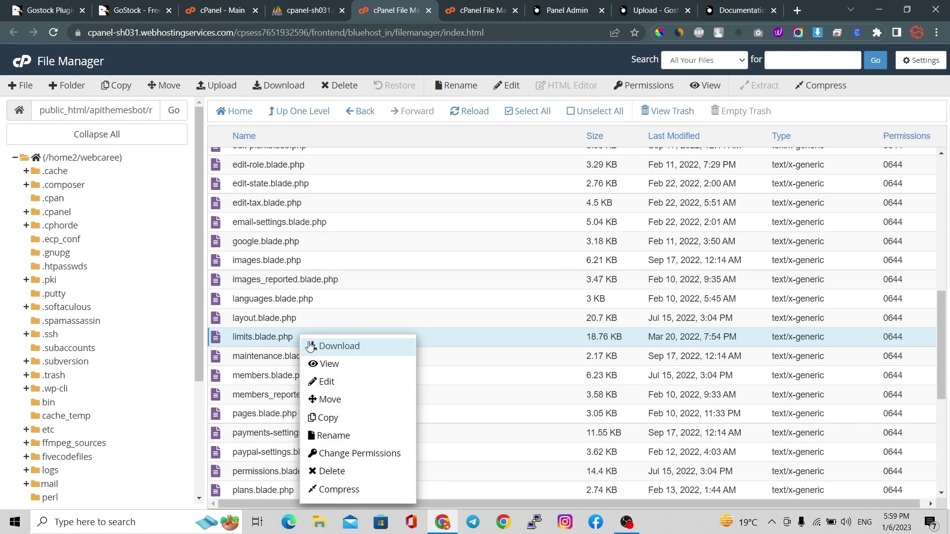
click(341, 382)
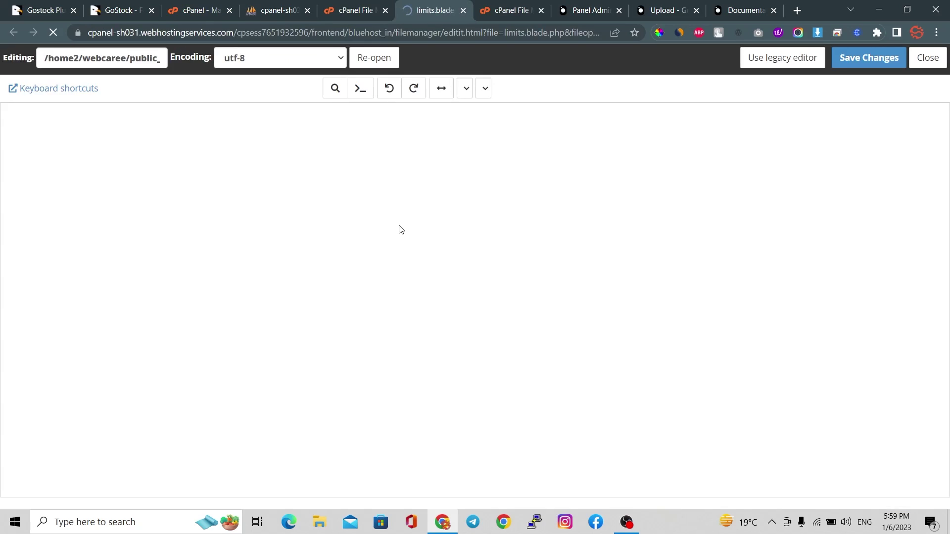
Look through the limits.blade.php code and compare it with the Min width height photo options on the Limits page
scroll(400, 226, down, 7)
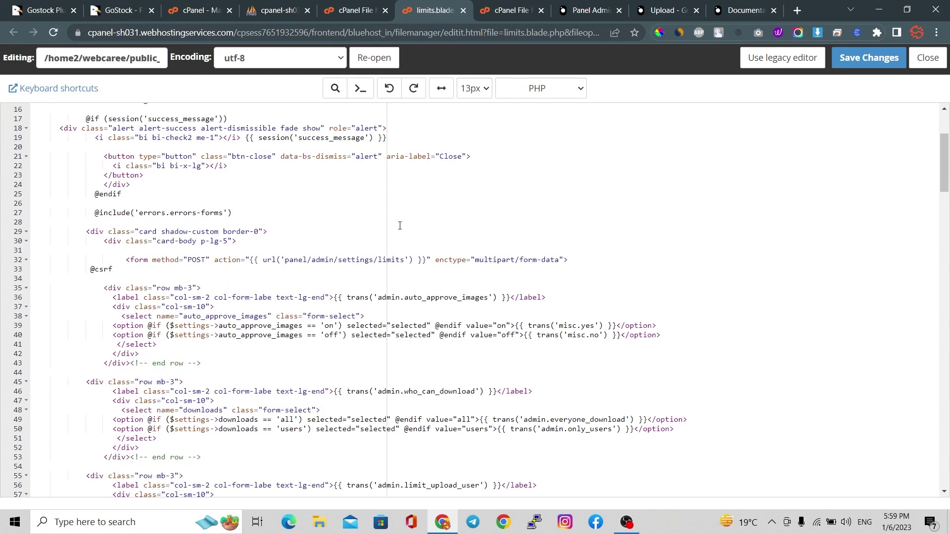
click(537, 7)
click(565, 7)
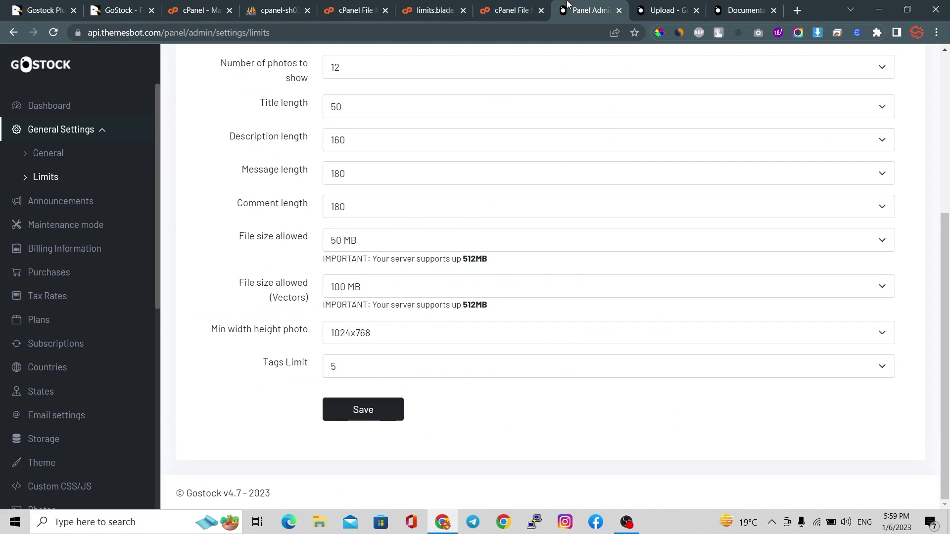
click(364, 337)
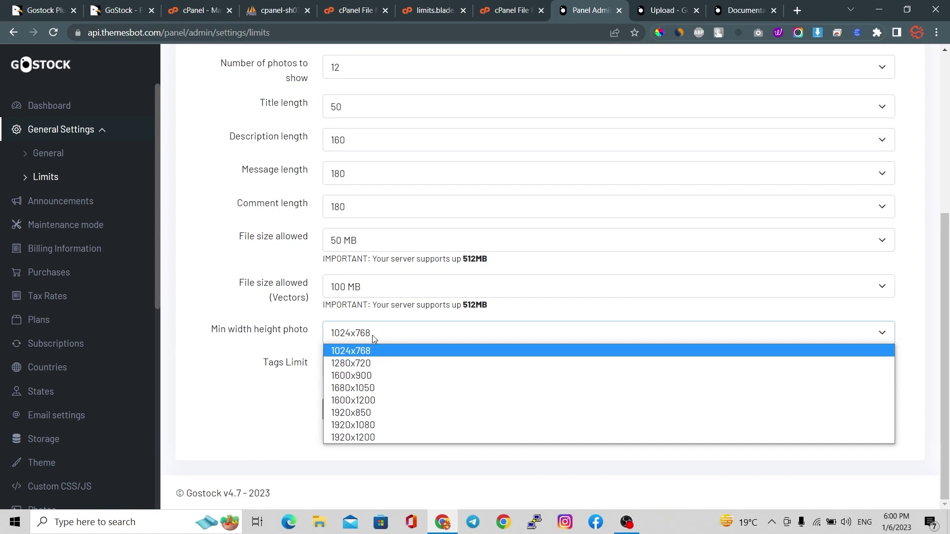
Search limits.blade.php for 1024 and locate the option list of the min_width_height_image select
click(515, 6)
click(442, 7)
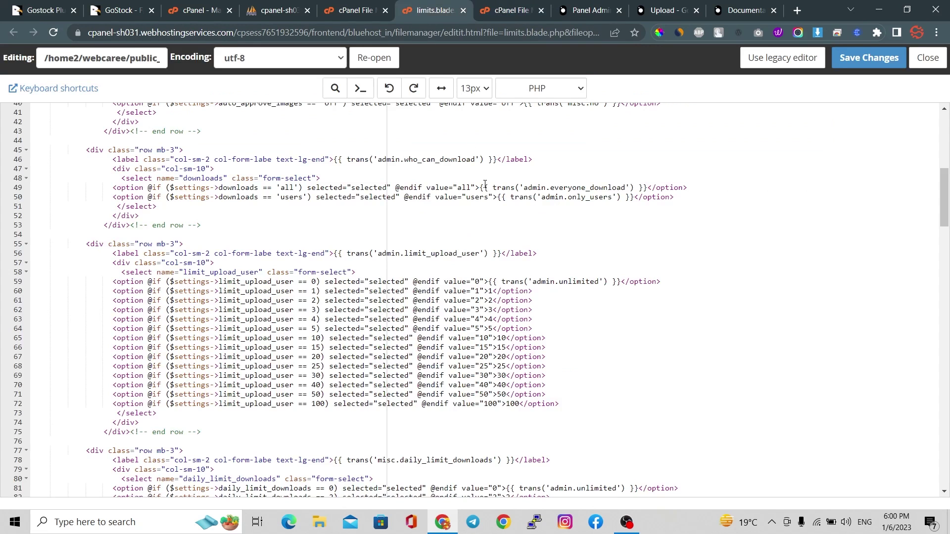
click(500, 236)
key(ctrl+f)
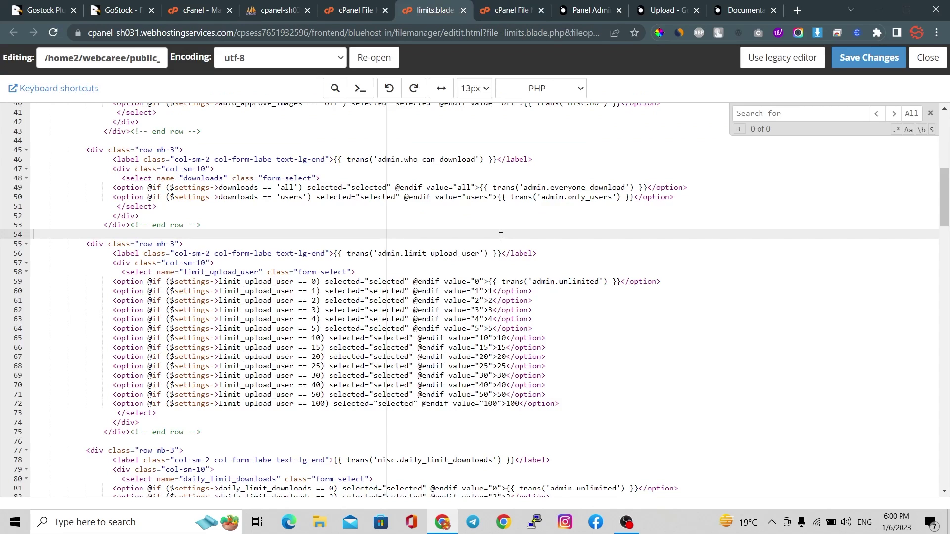
text(1024)
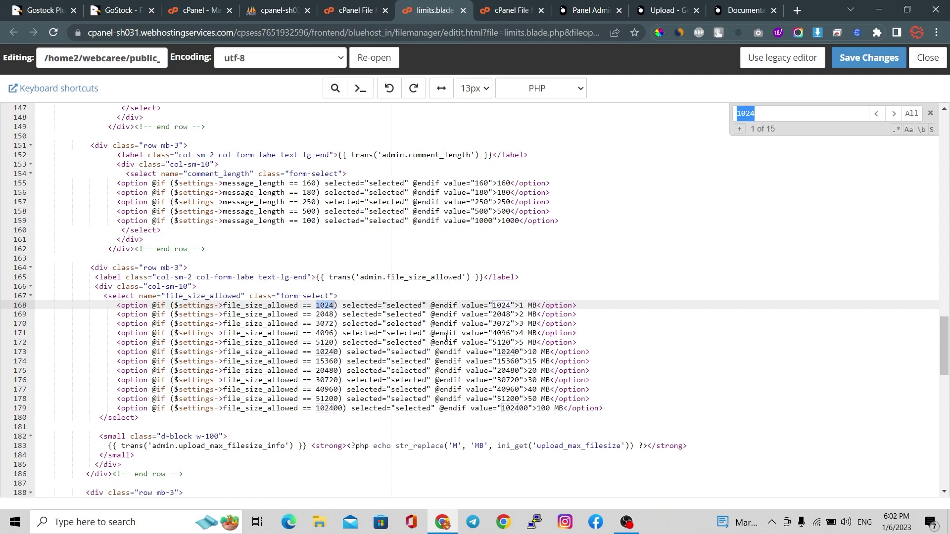
scroll(447, 336, down, 5)
click(405, 317)
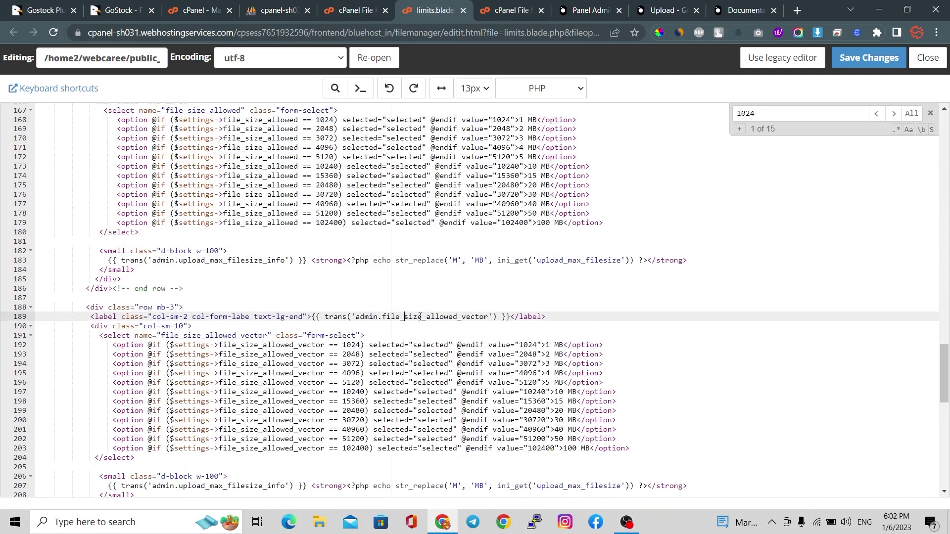
scroll(439, 323, down, 6)
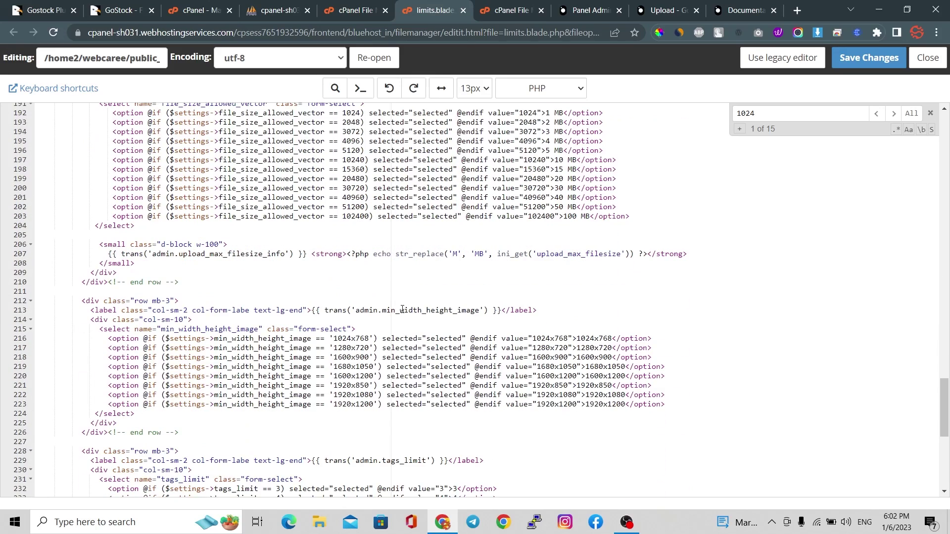
drag(413, 310, 456, 310)
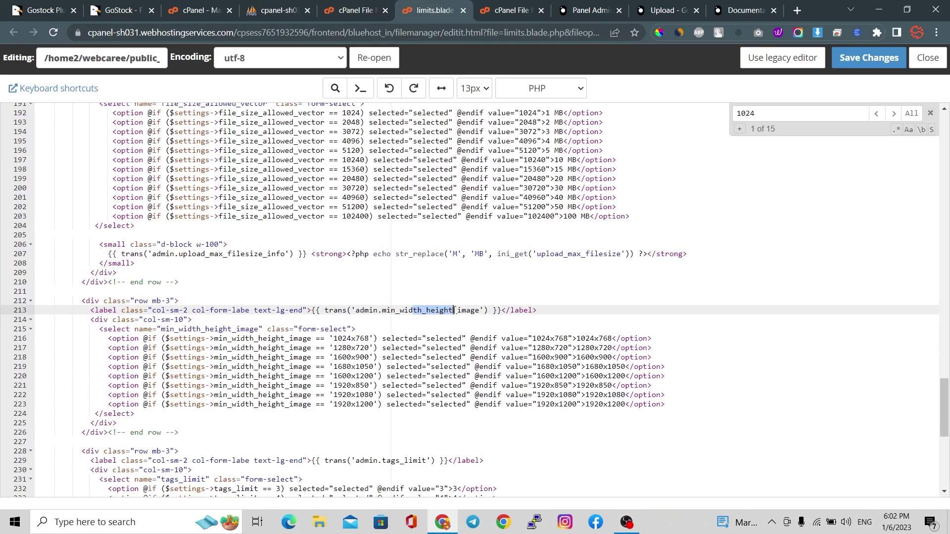
click(485, 348)
Duplicate the 1024x768 option line at the start of the min_width_height_image select
drag(656, 339, 355, 328)
key(ctrl+c)
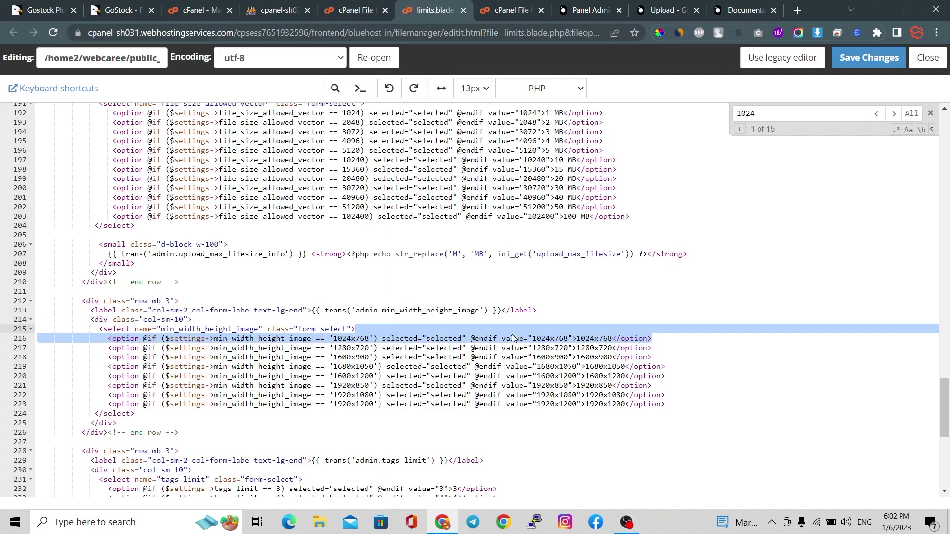
click(482, 329)
key(ctrl+v)
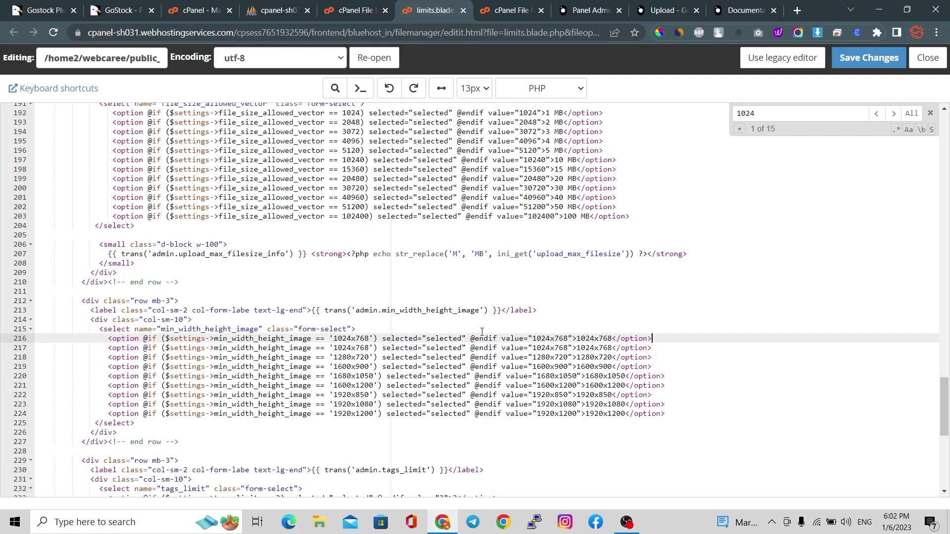
Change the size compared in the first min_width_height_image option's condition to 50x10
double_click(348, 340)
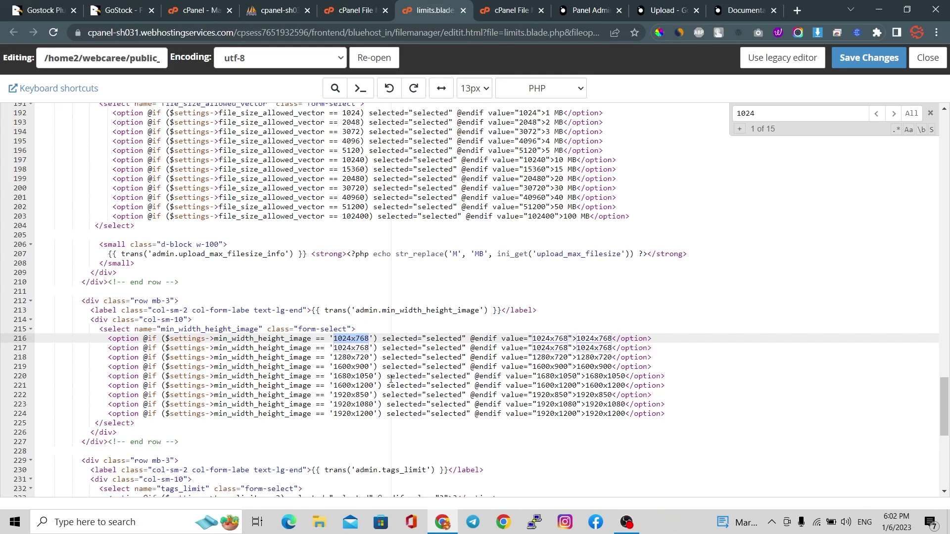
text(100)
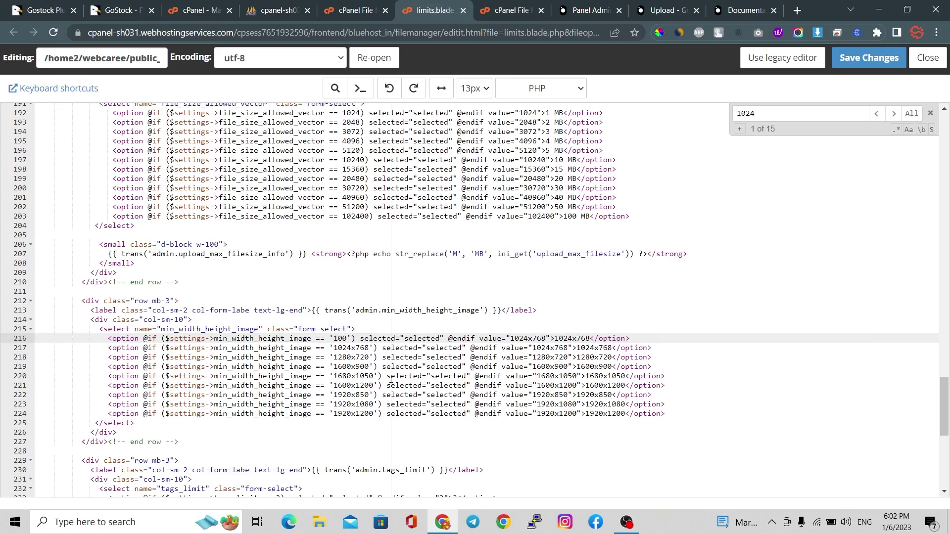
text(x)
key(BackSpace)
key(BackSpace)
key(BackSpace)
key(BackSpace)
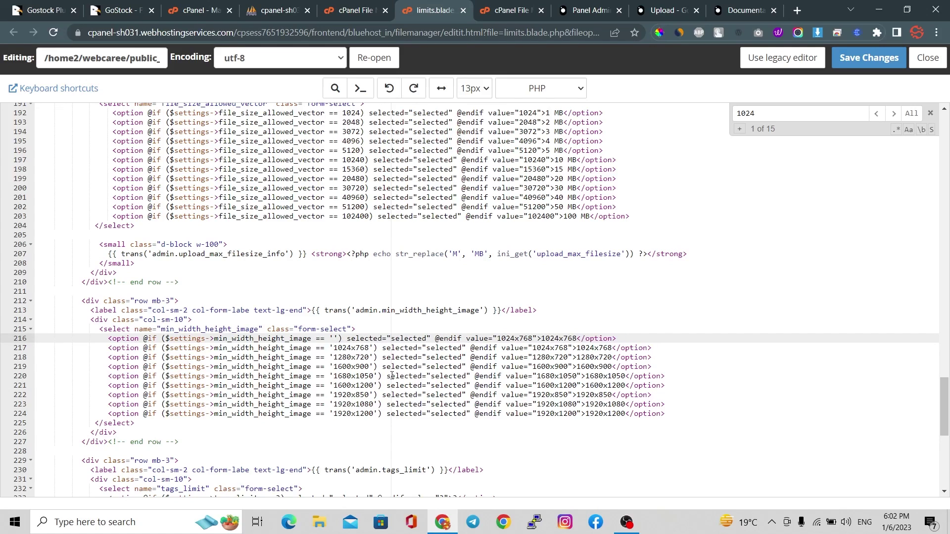
text(50)
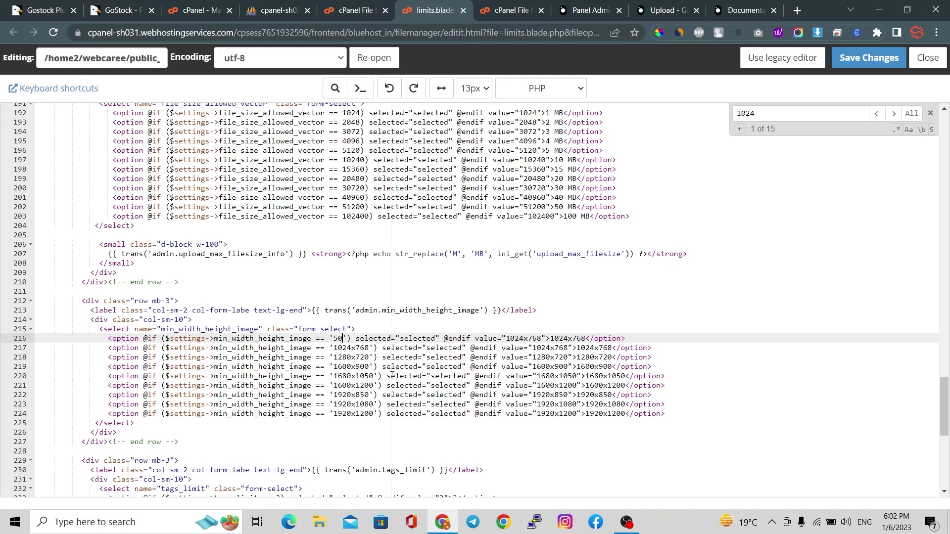
text(x)
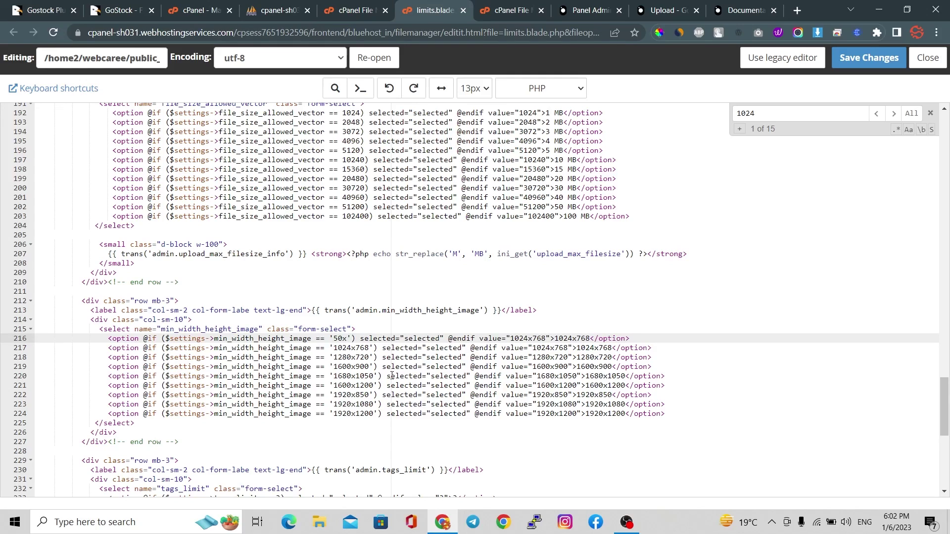
text(10)
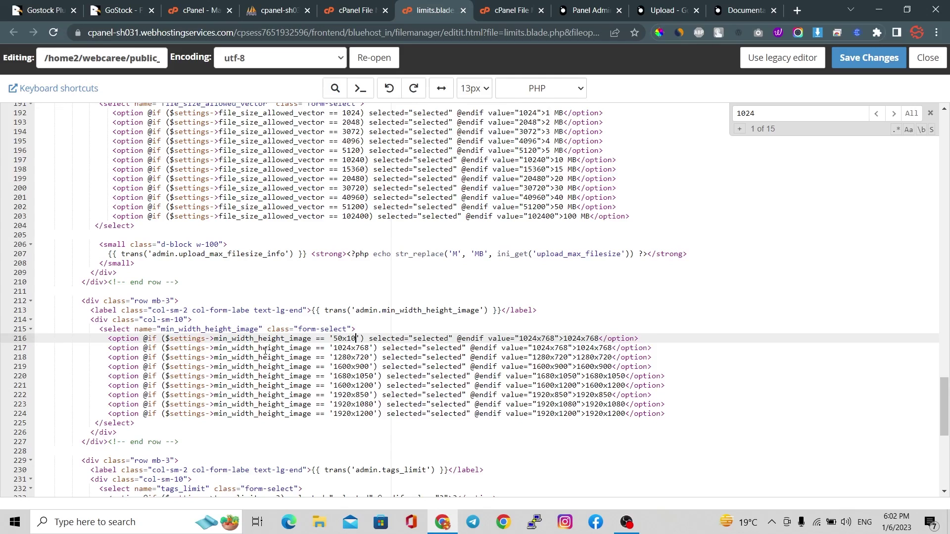
Set the first min_width_height_image option's value attribute and displayed label to 50x10, and save limits.blade.php
double_click(529, 341)
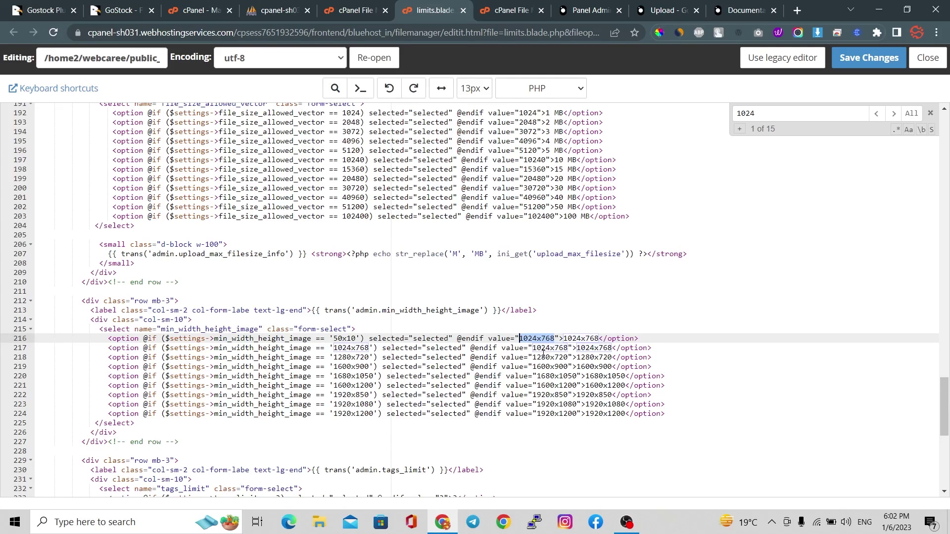
text(50)
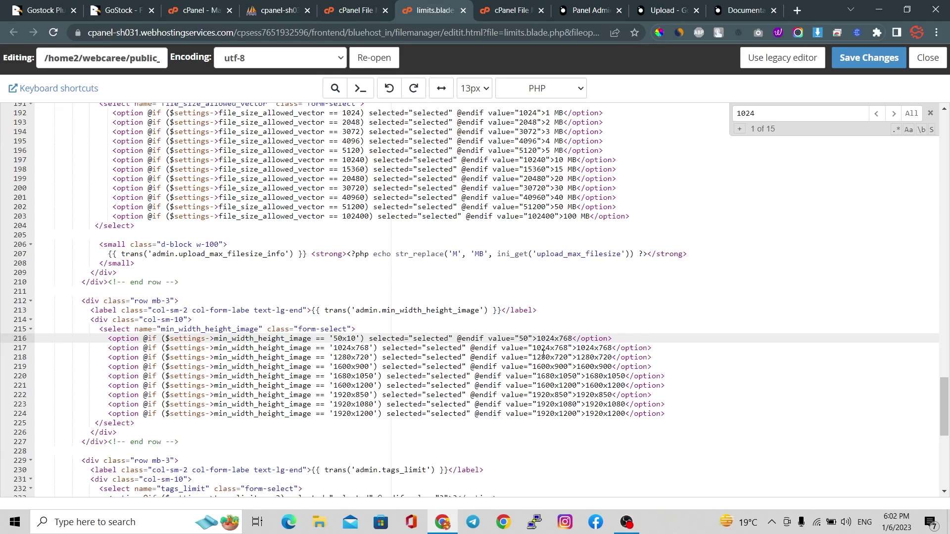
text(x10)
double_click(568, 339)
text(50)
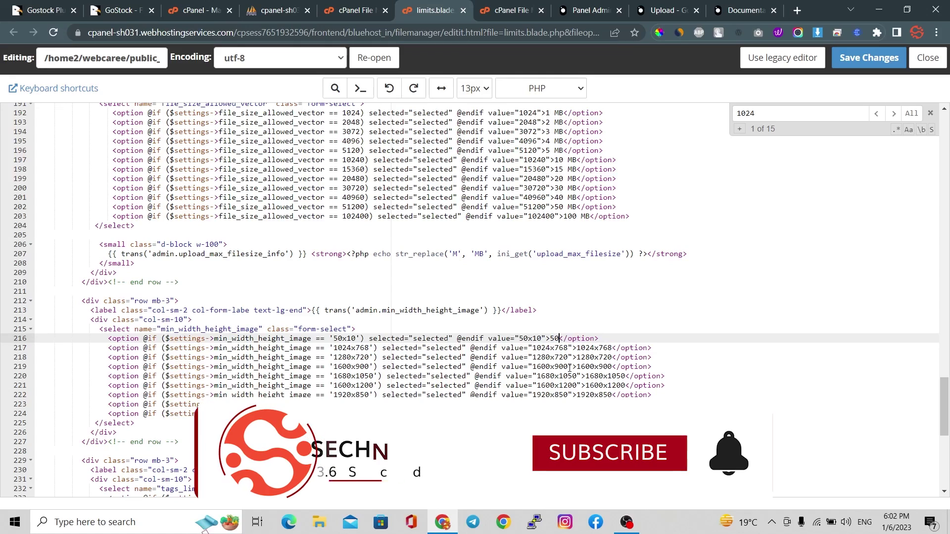
text(x10)
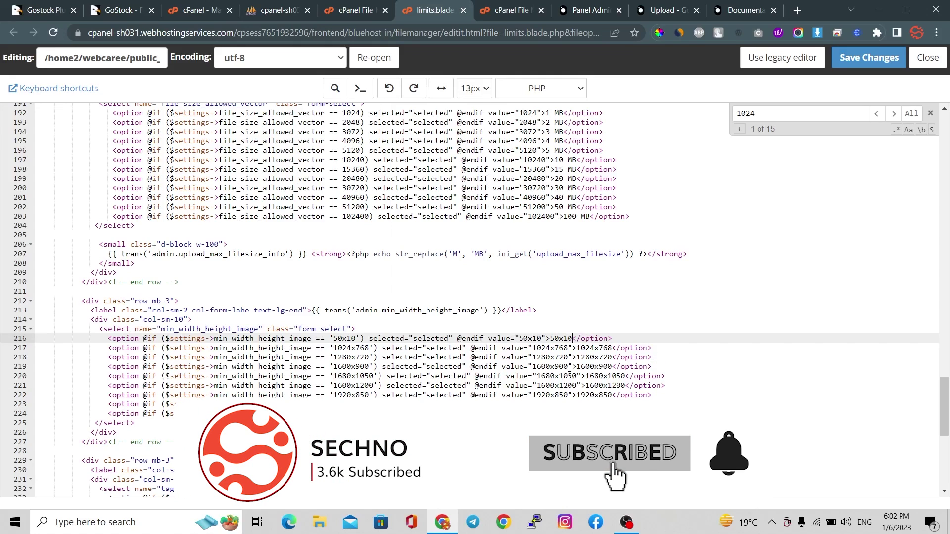
click(862, 61)
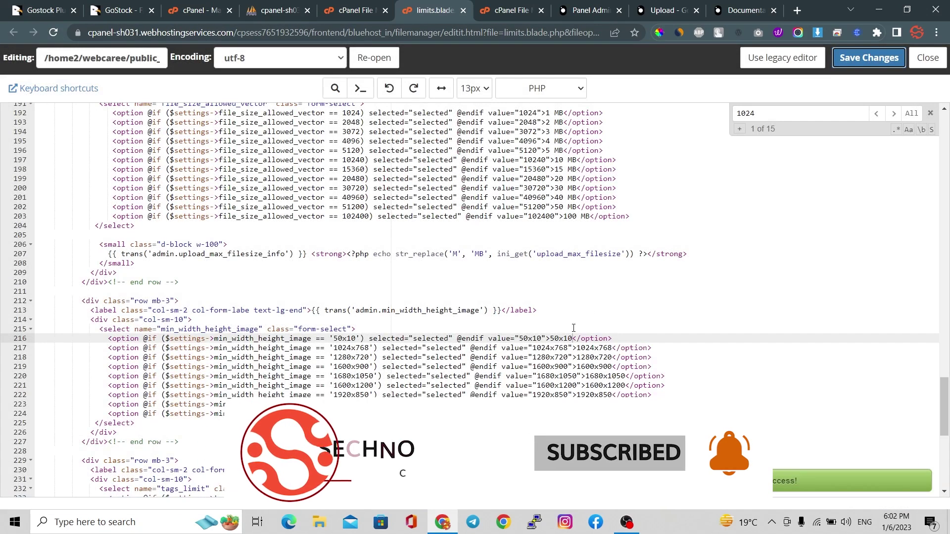
drag(563, 338, 464, 340)
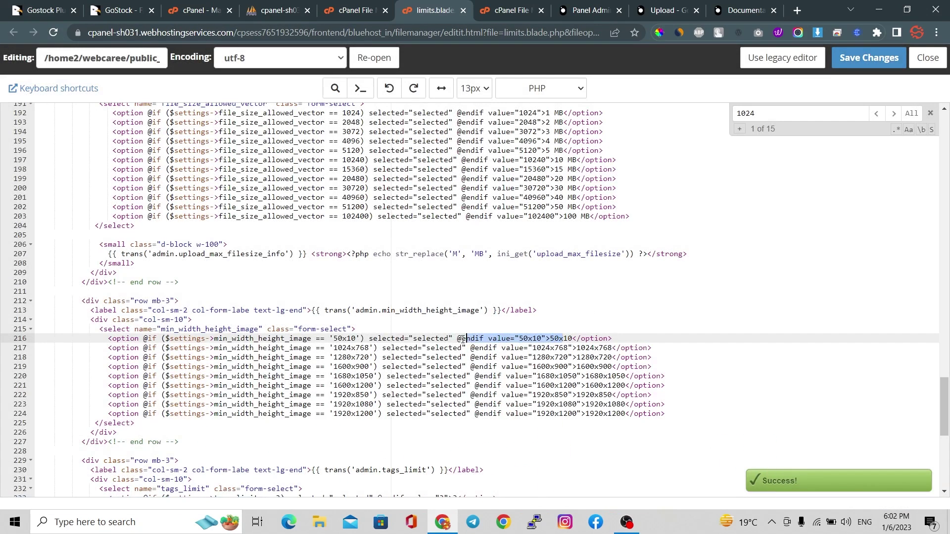
Reload the admin panel's Limits page, set Min width height photo to 50x10, and save the settings
click(574, 9)
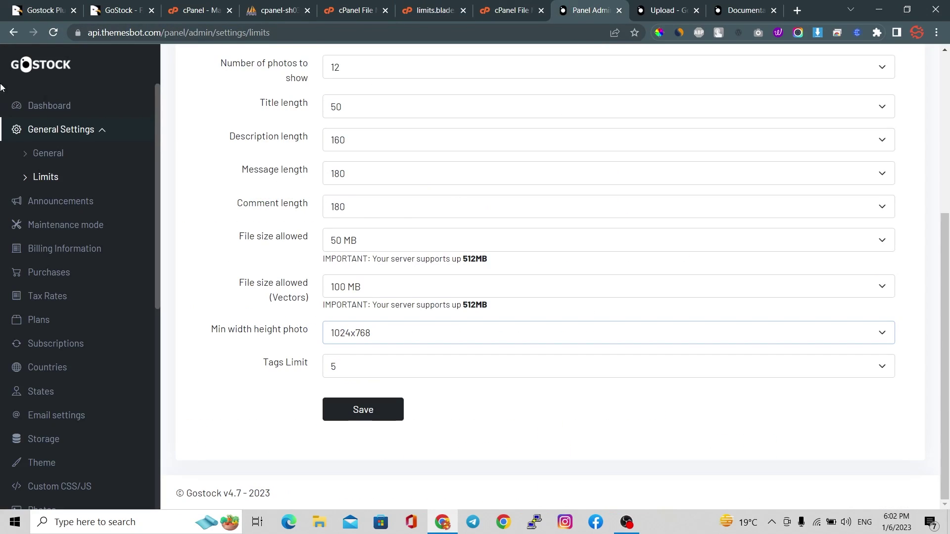
click(53, 32)
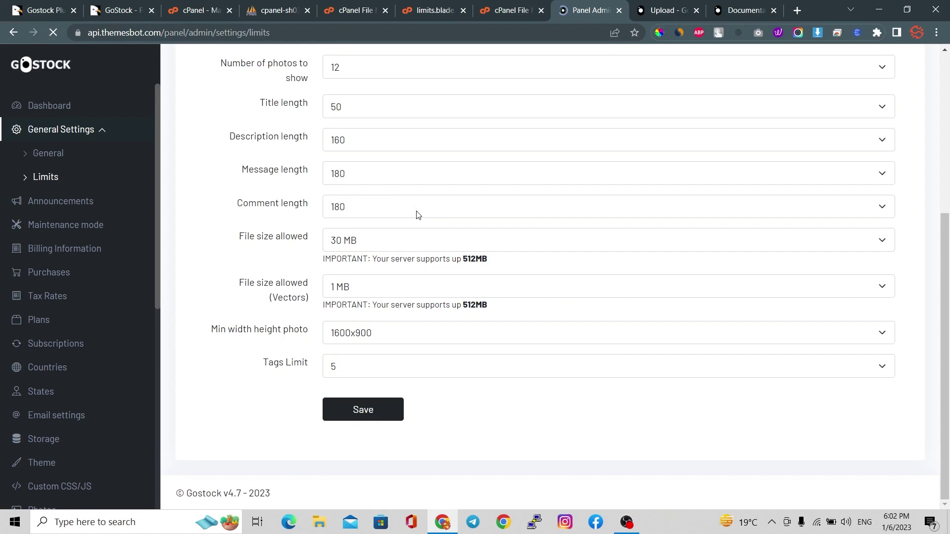
click(388, 340)
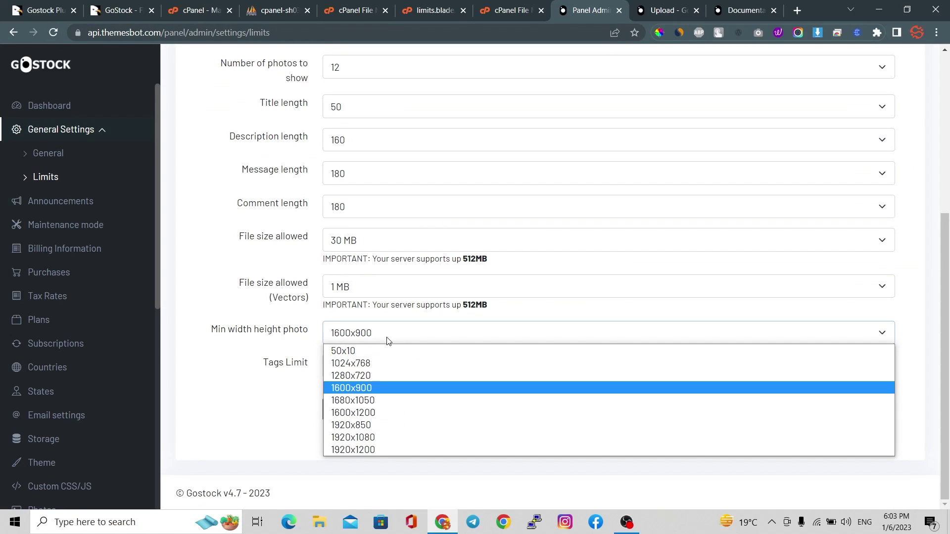
click(368, 352)
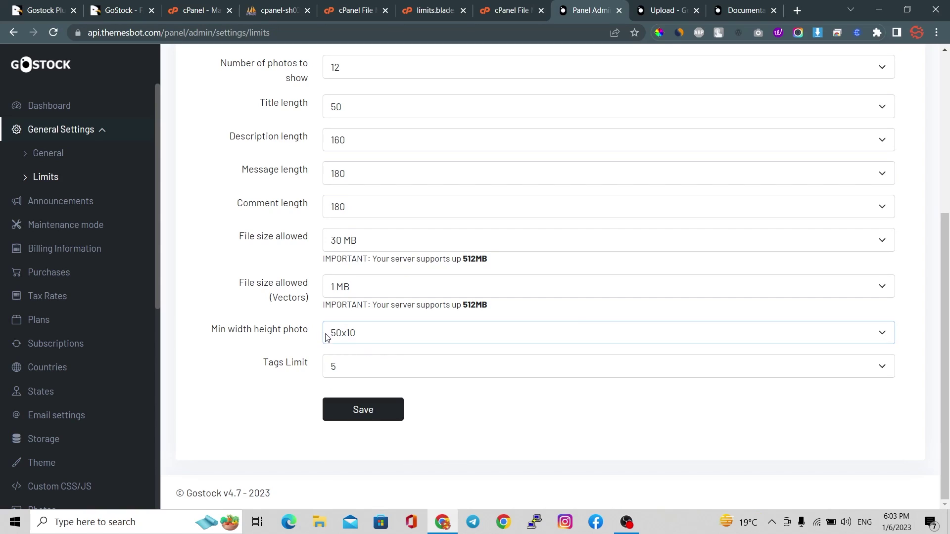
click(371, 410)
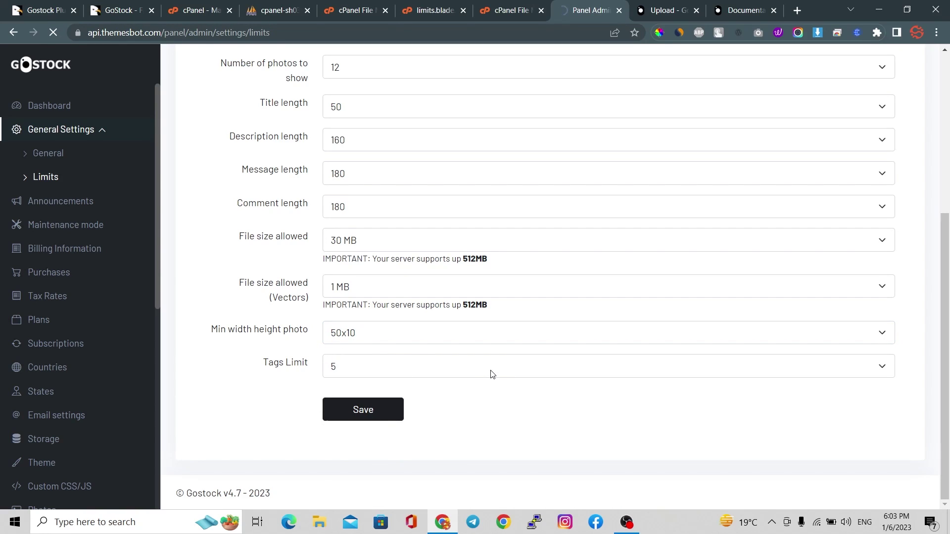
scroll(489, 373, down, 6)
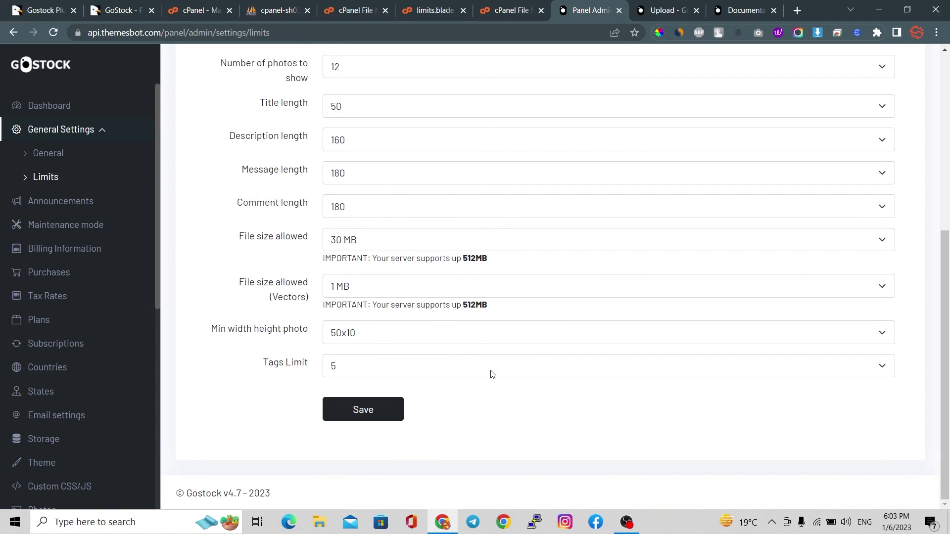
Refresh the GoStock upload page, load the pnglara image from Downloads as a test photo, and remove it again
click(666, 8)
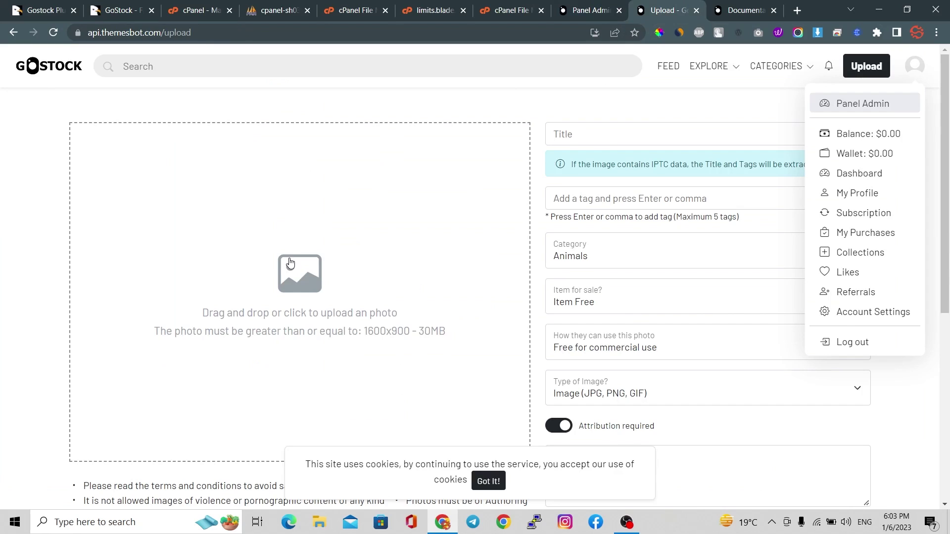
click(52, 33)
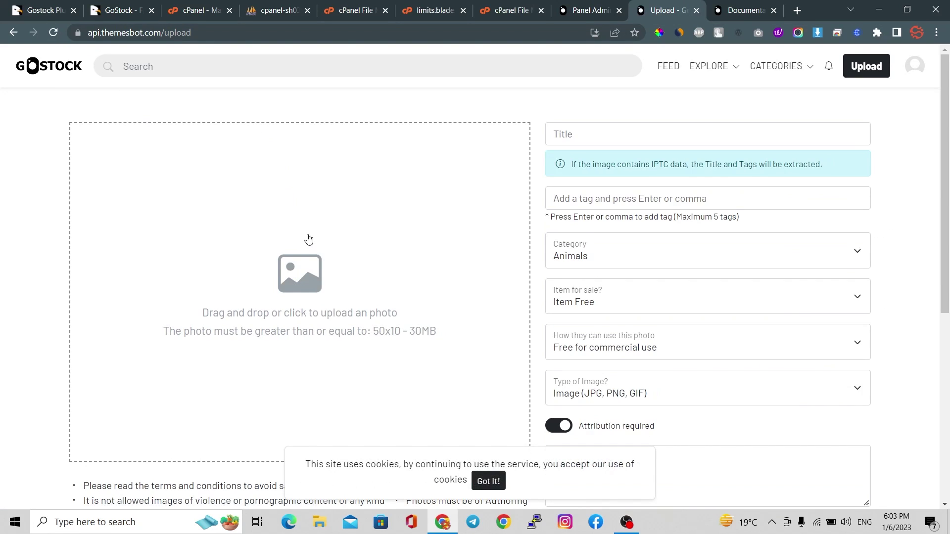
click(316, 262)
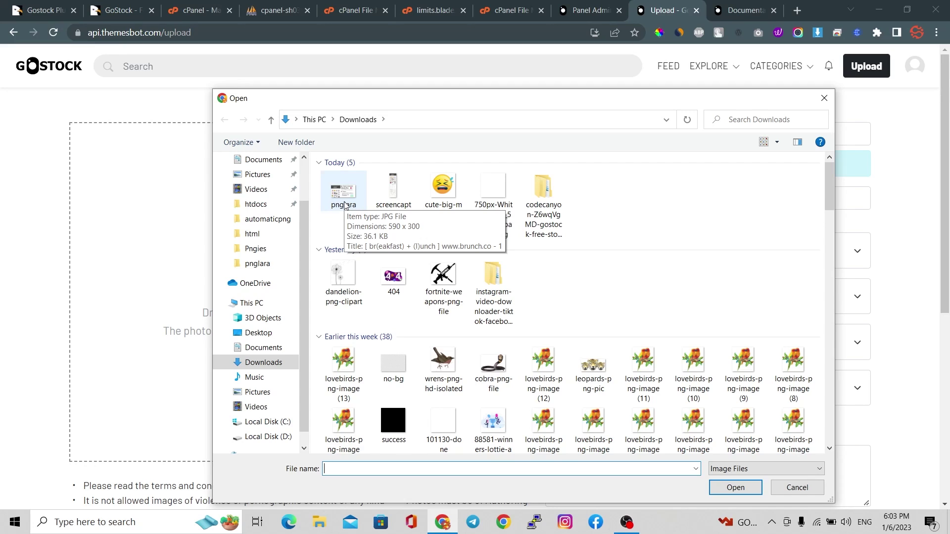
double_click(345, 205)
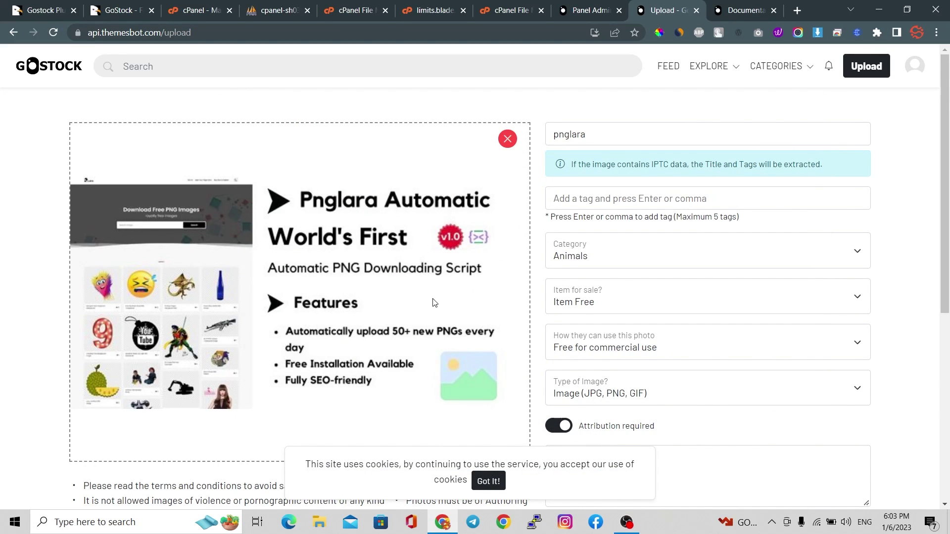
click(507, 140)
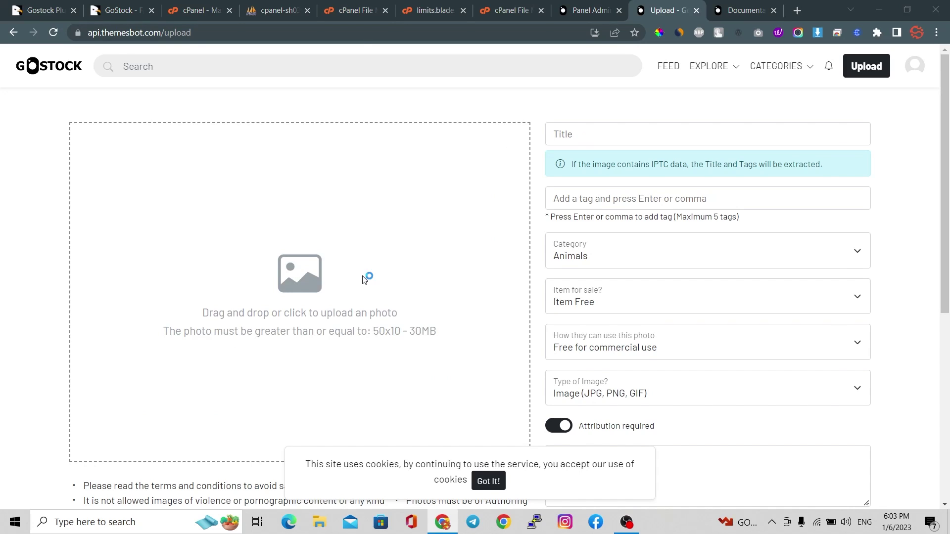
From the upload page's file chooser, open the pnglara image in Downloads for editing in Paint
scroll(410, 347, down, 5)
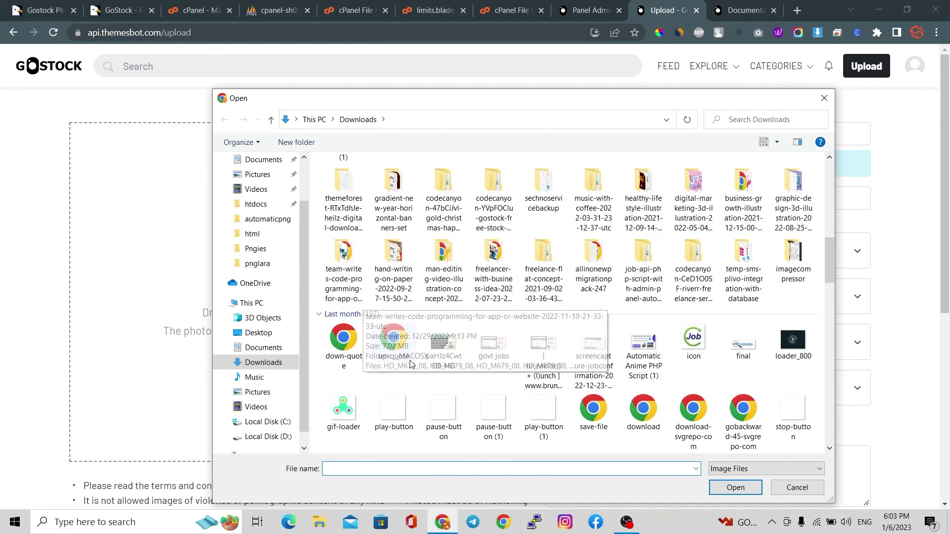
click(348, 200)
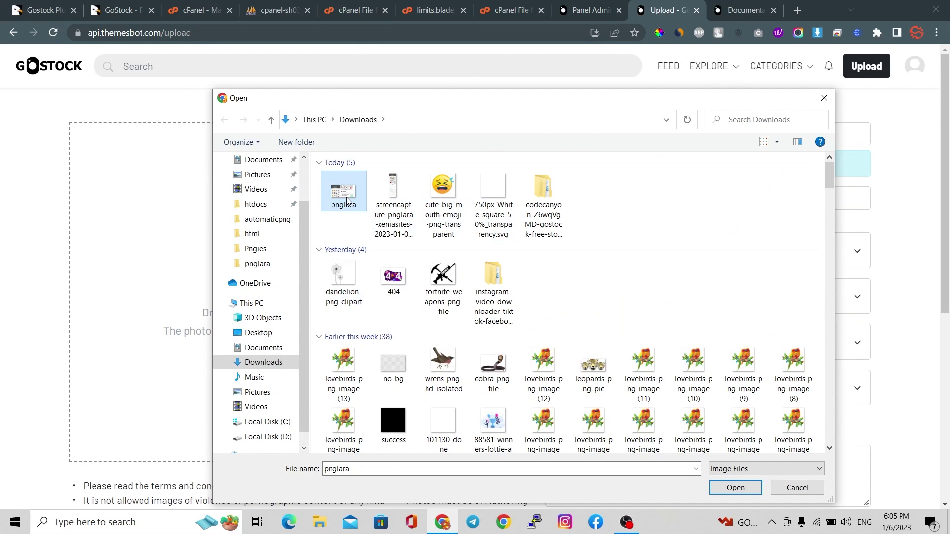
right_click(347, 200)
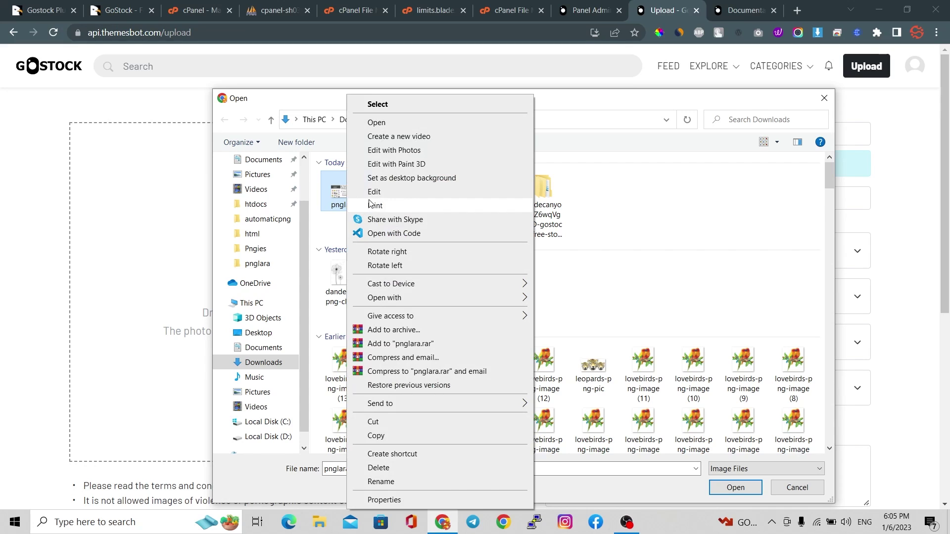
click(370, 195)
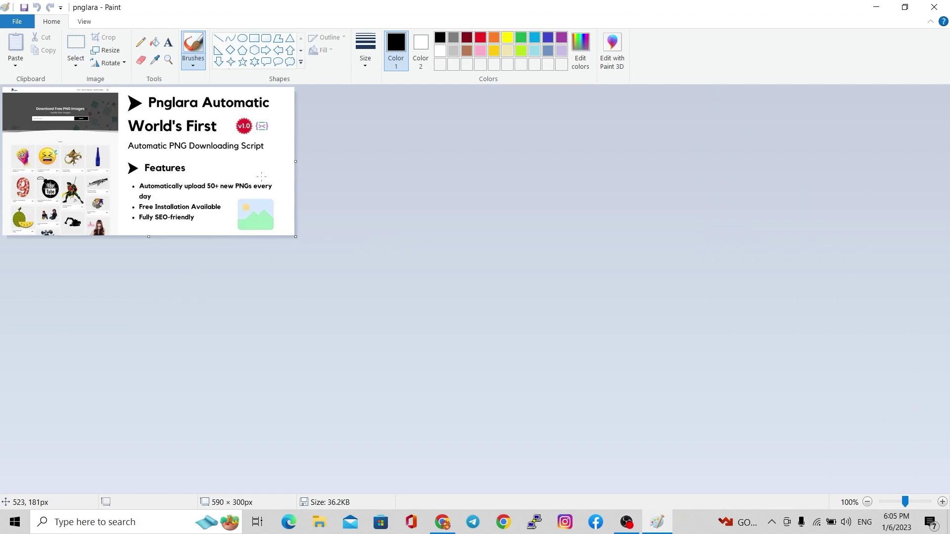
Resize the pnglara image to 50 pixels wide with the aspect ratio maintained, save it, and close Paint
click(91, 51)
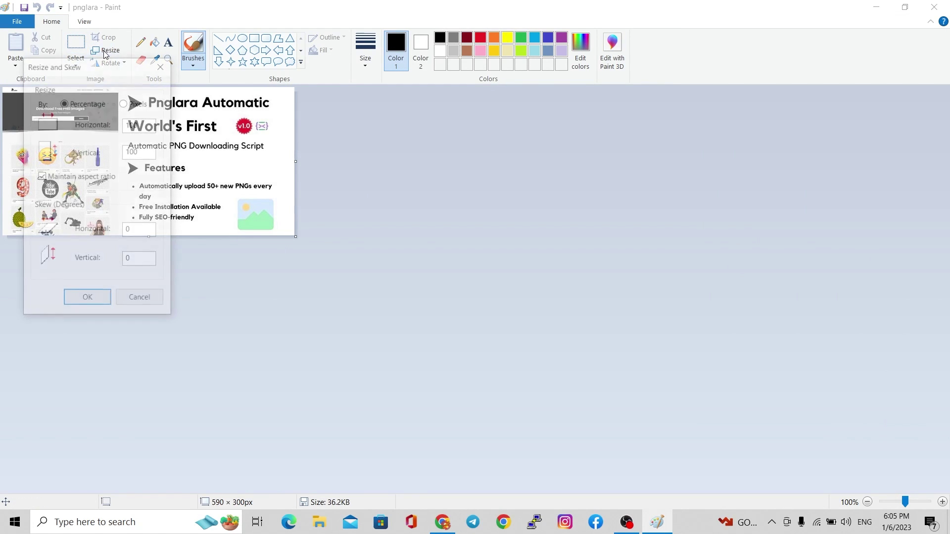
double_click(137, 123)
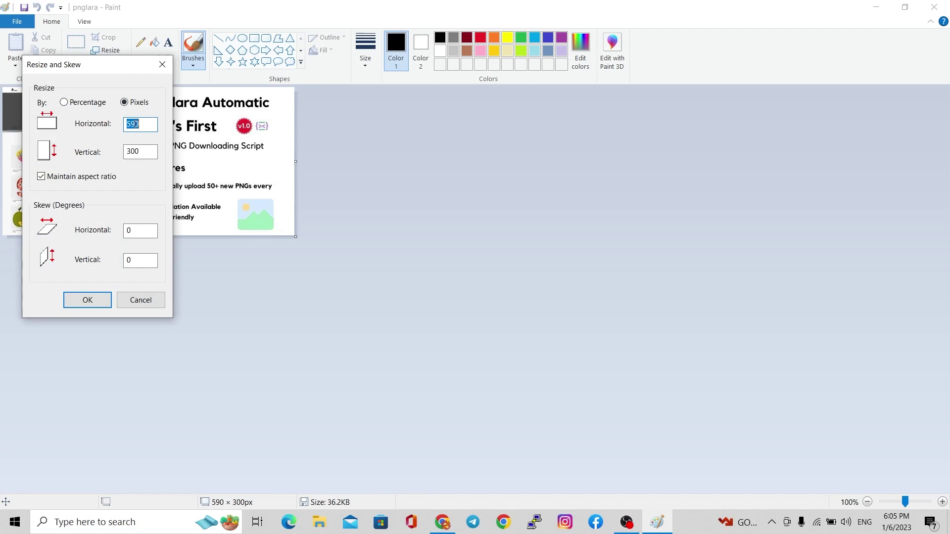
text(5)
click(83, 297)
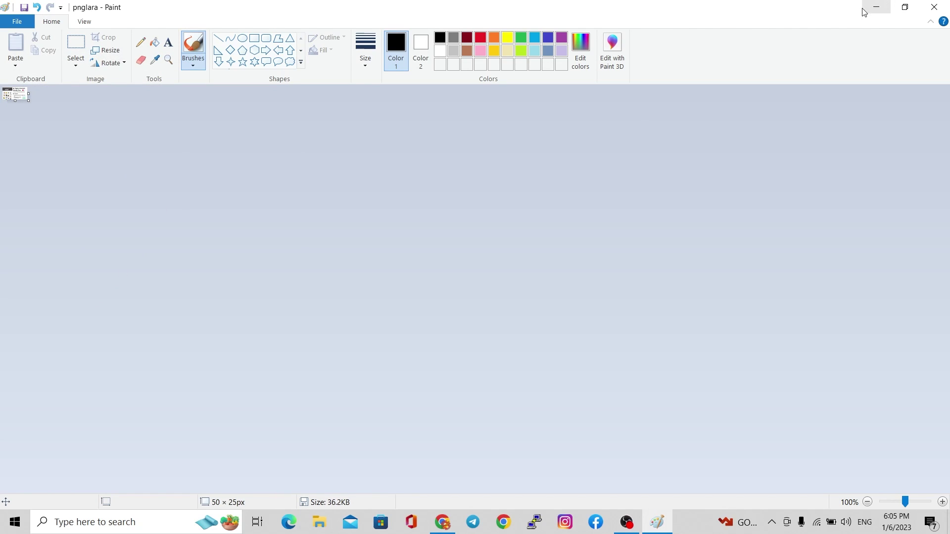
key(ctrl+s)
click(933, 7)
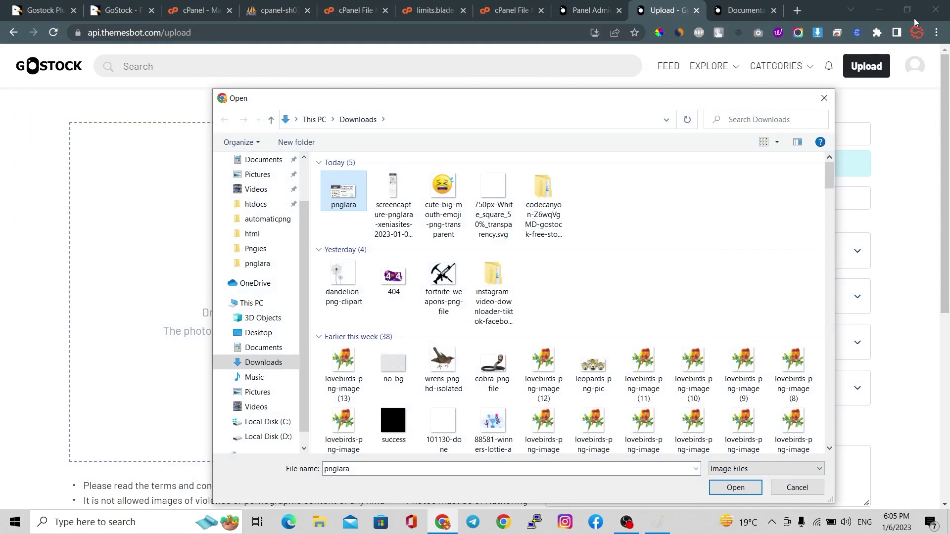
Load the resized pnglara image from Downloads into the GoStock upload form and review its preview and upload fields
double_click(346, 203)
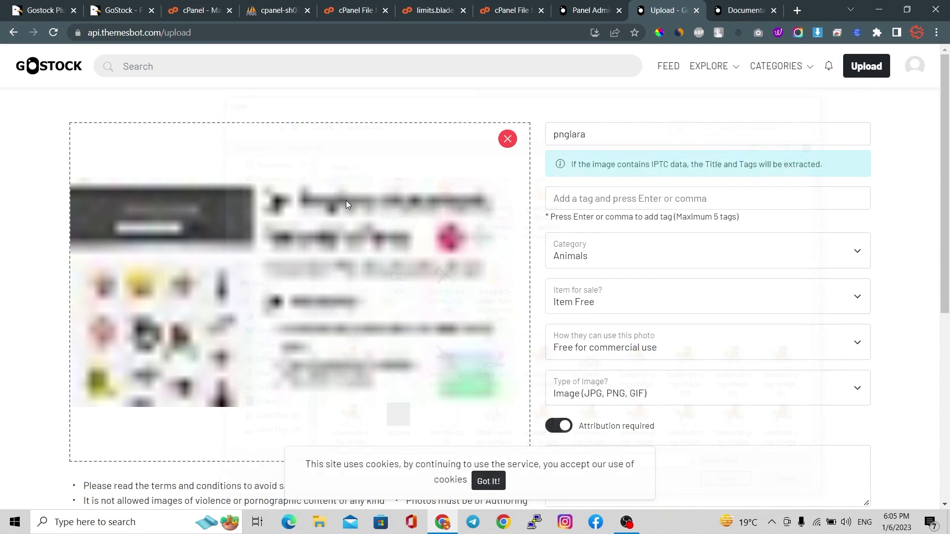
scroll(369, 291, down, 1)
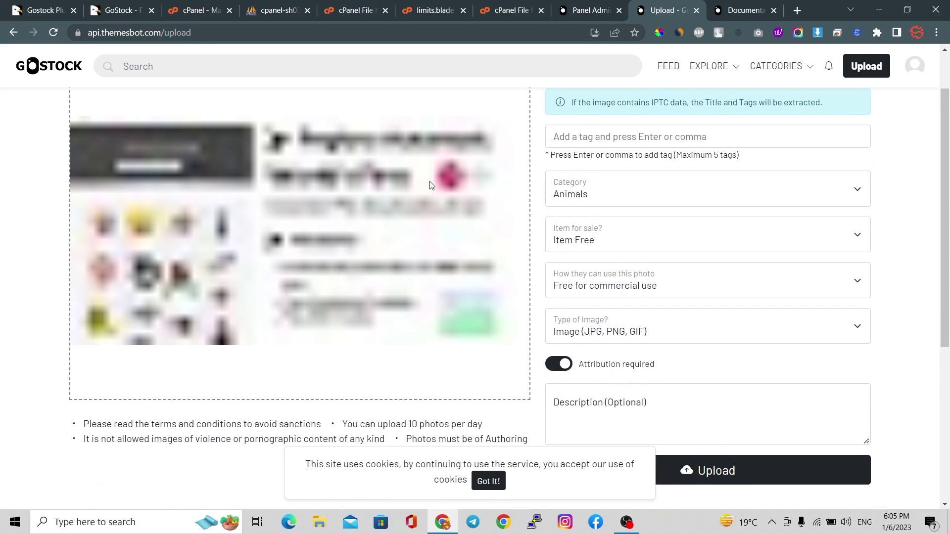
scroll(431, 188, up, 1)
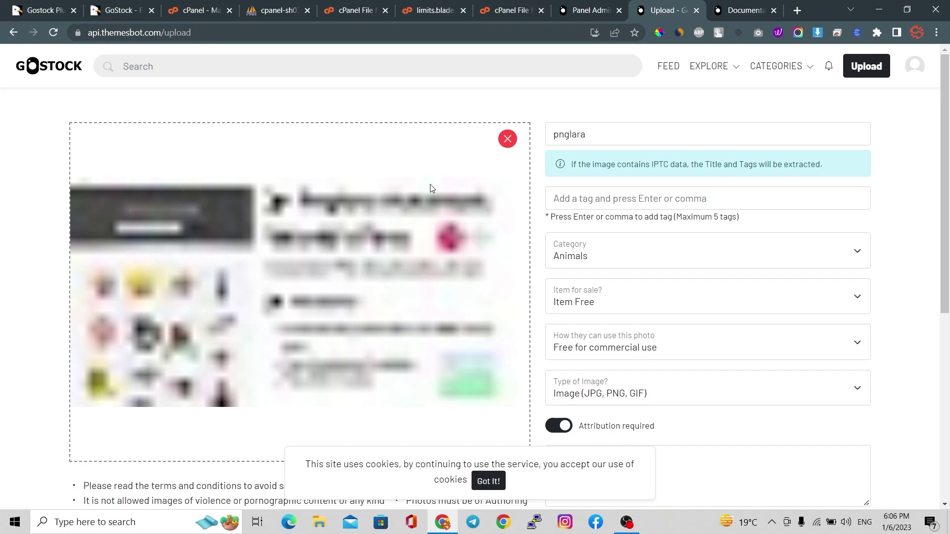
Return to the admin panel and look through its full list of settings sections
click(588, 10)
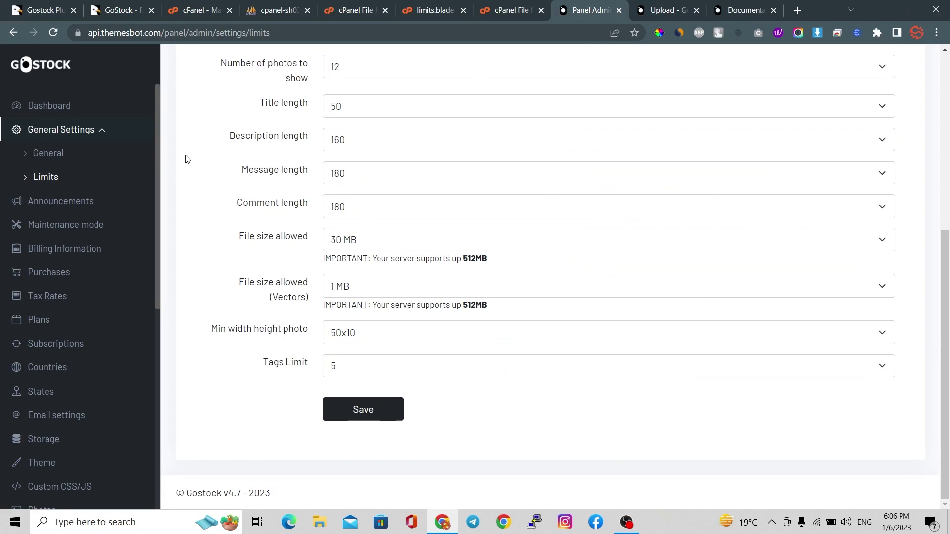
scroll(51, 148, down, 4)
scroll(68, 394, down, 5)
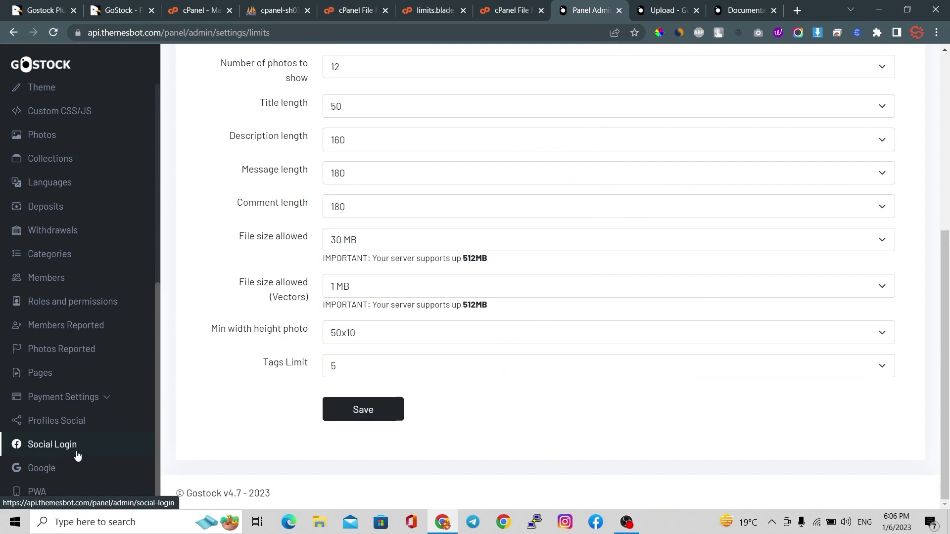
scroll(80, 445, up, 8)
scroll(71, 451, down, 7)
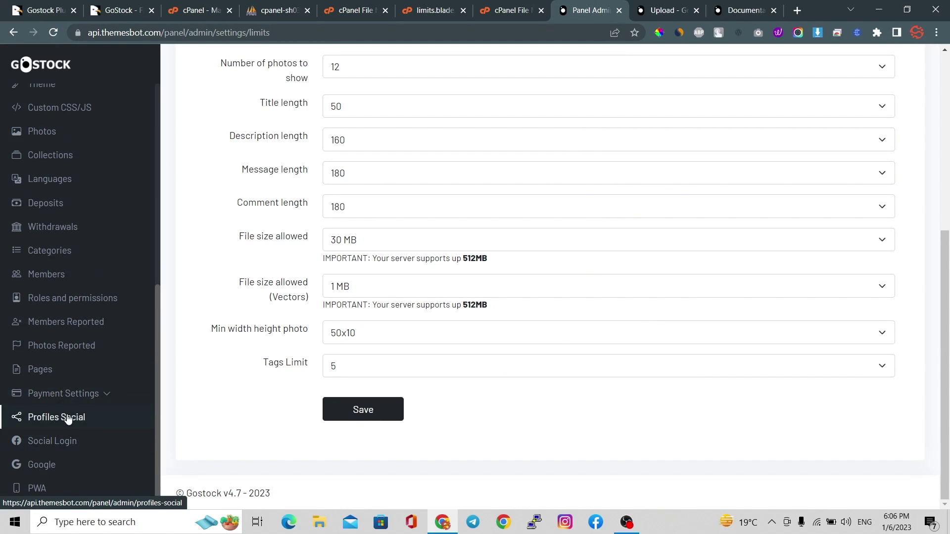
scroll(54, 386, up, 2)
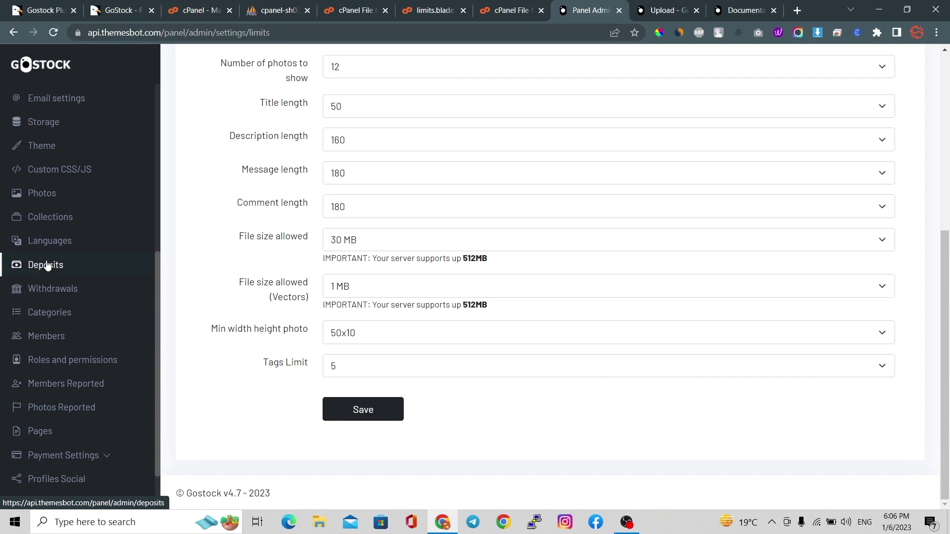
scroll(47, 272, up, 3)
scroll(48, 354, up, 3)
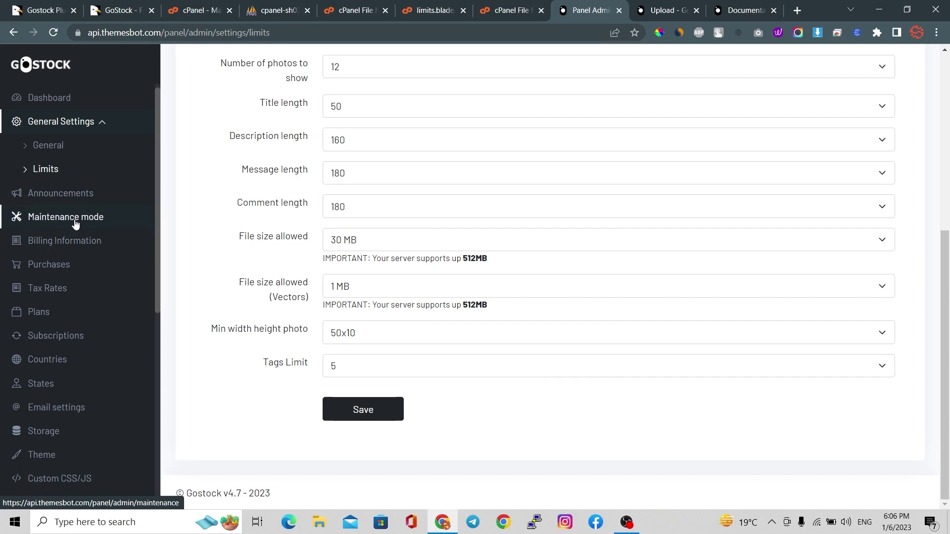
Open the General settings page and check the choices for Default language, leaving English selected
click(47, 147)
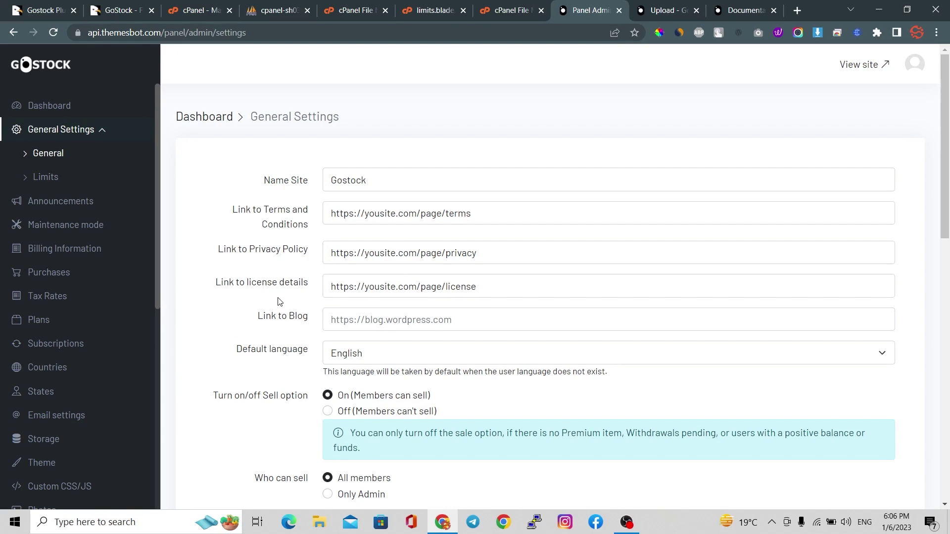
scroll(290, 329, down, 2)
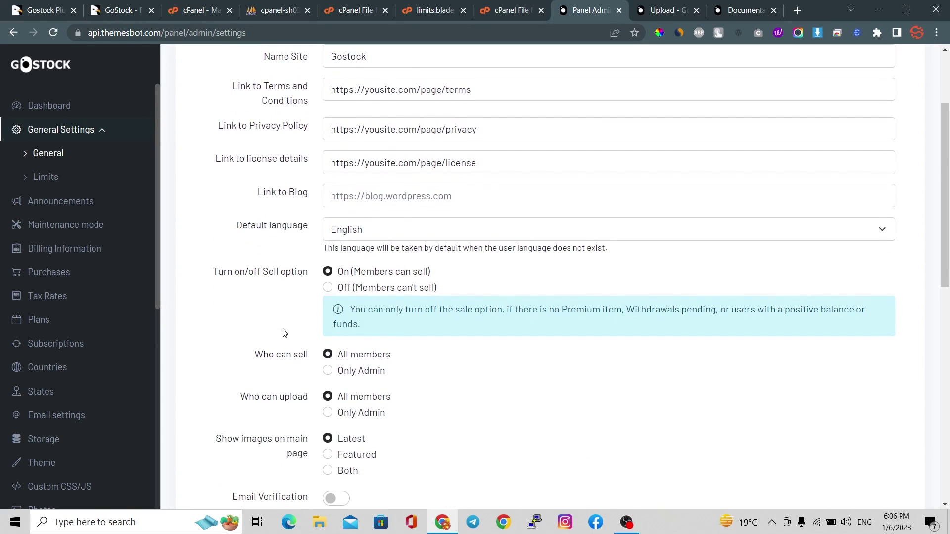
click(390, 236)
click(390, 235)
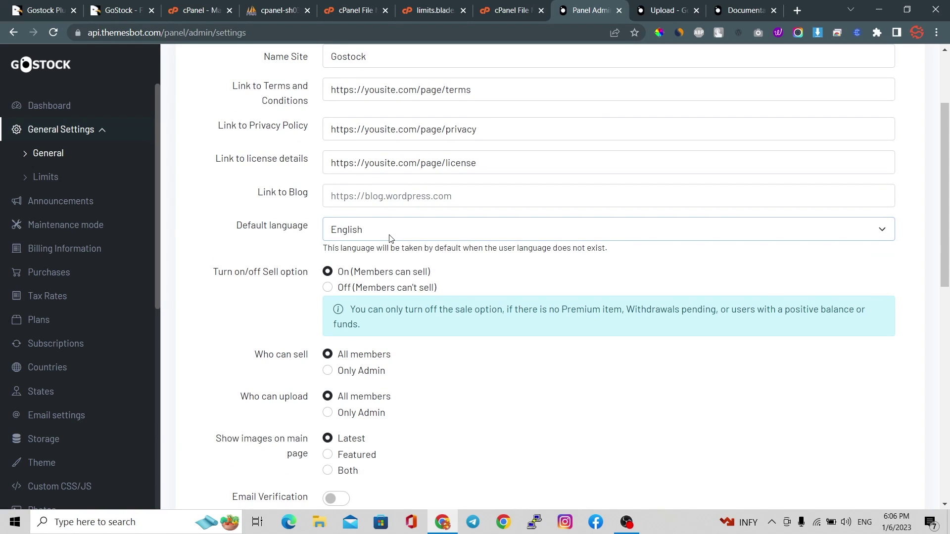